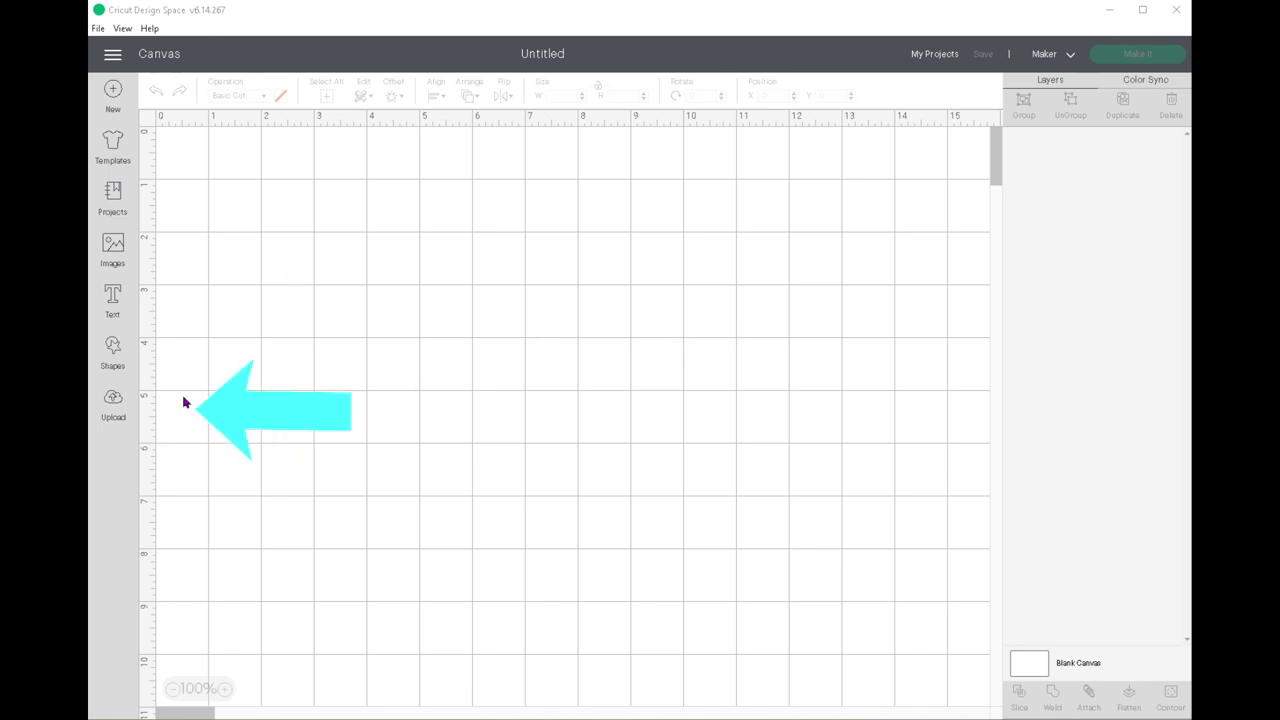
Upload sunflower.jpg as a new image and set its image type to Complex
{"action": "left_click", "coordinate": [113, 402]}
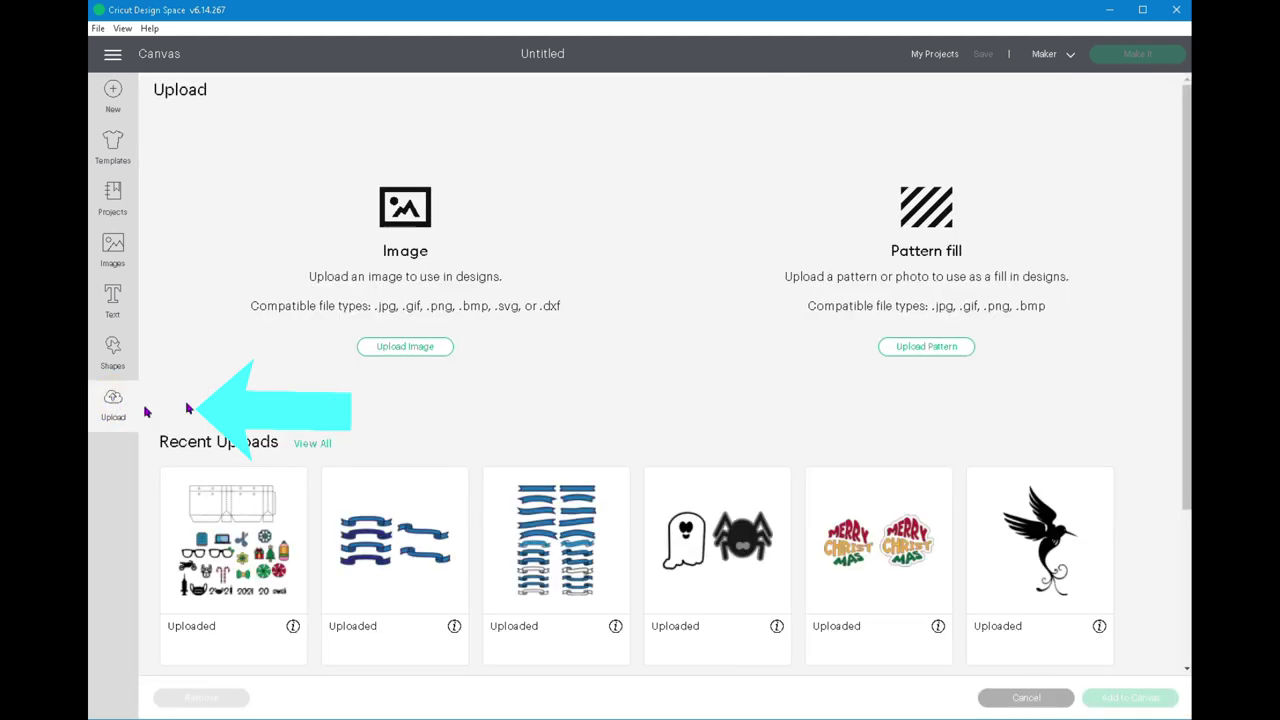
{"action": "left_click", "coordinate": [392, 346]}
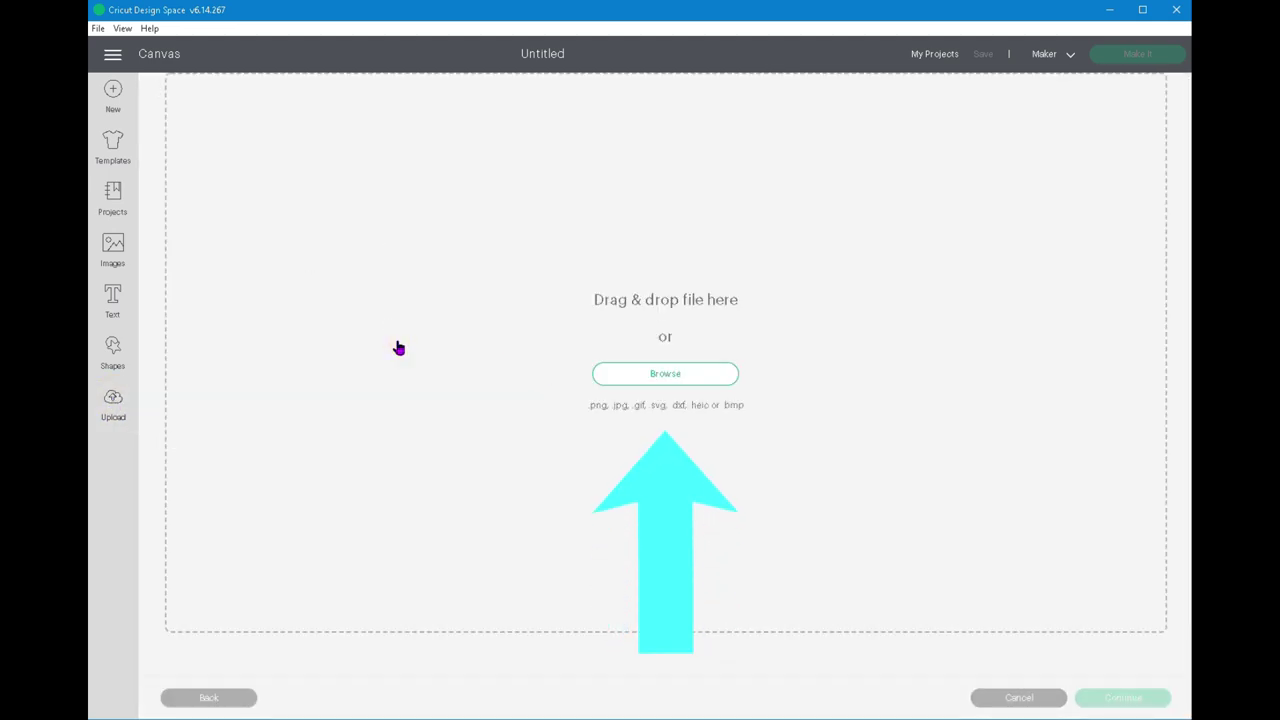
{"action": "left_click", "coordinate": [660, 380]}
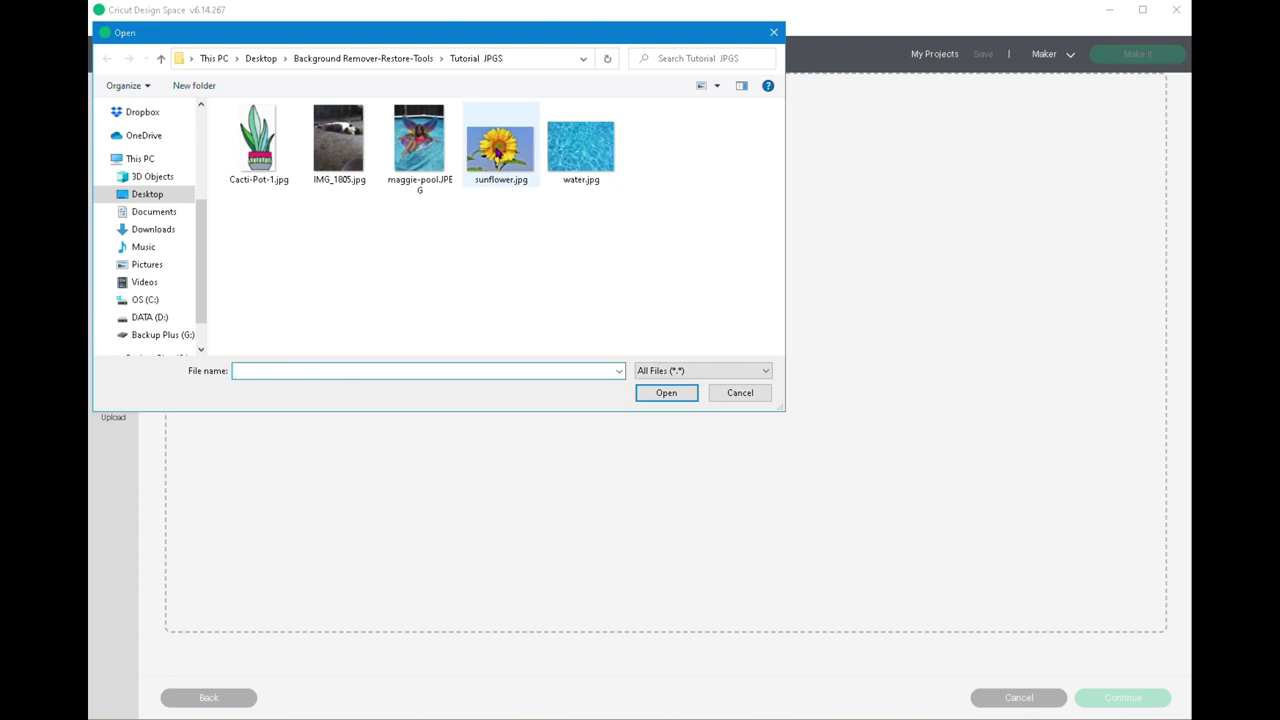
{"action": "double_click", "coordinate": [497, 152]}
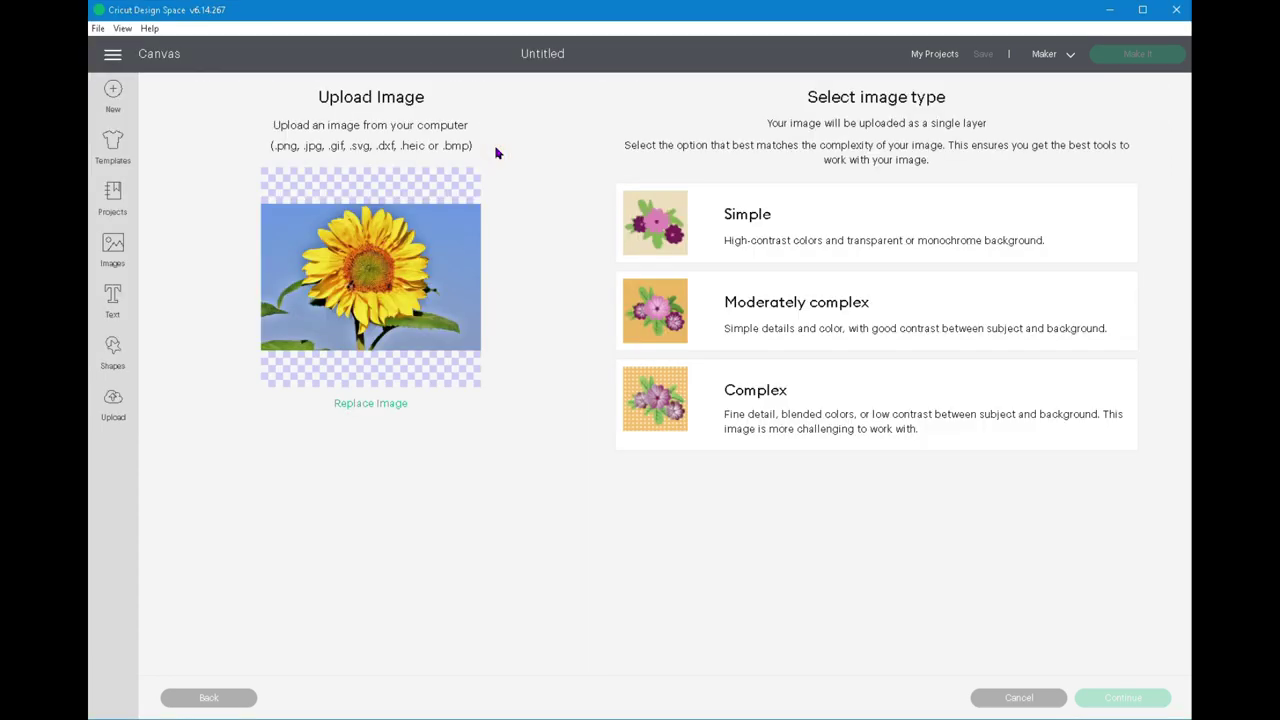
{"action": "left_click", "coordinate": [792, 399]}
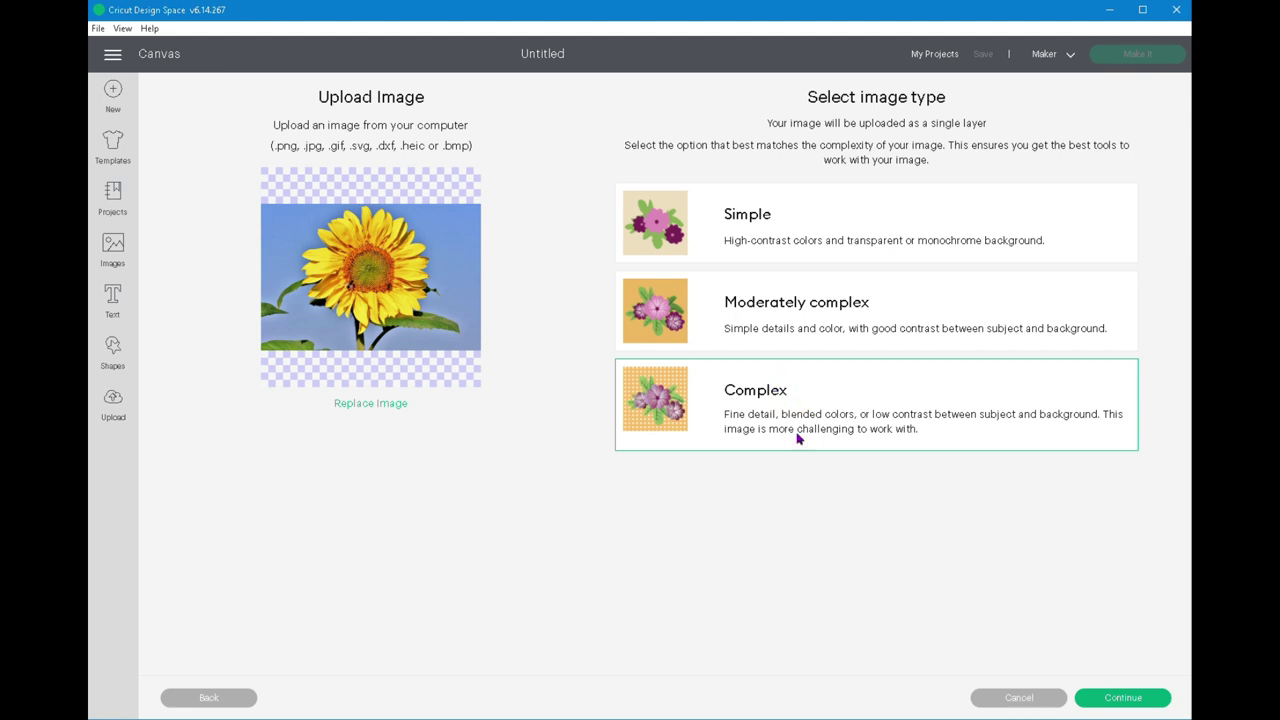
Continue to the Background Remover with the sunflower photo
{"action": "left_click", "coordinate": [1133, 704]}
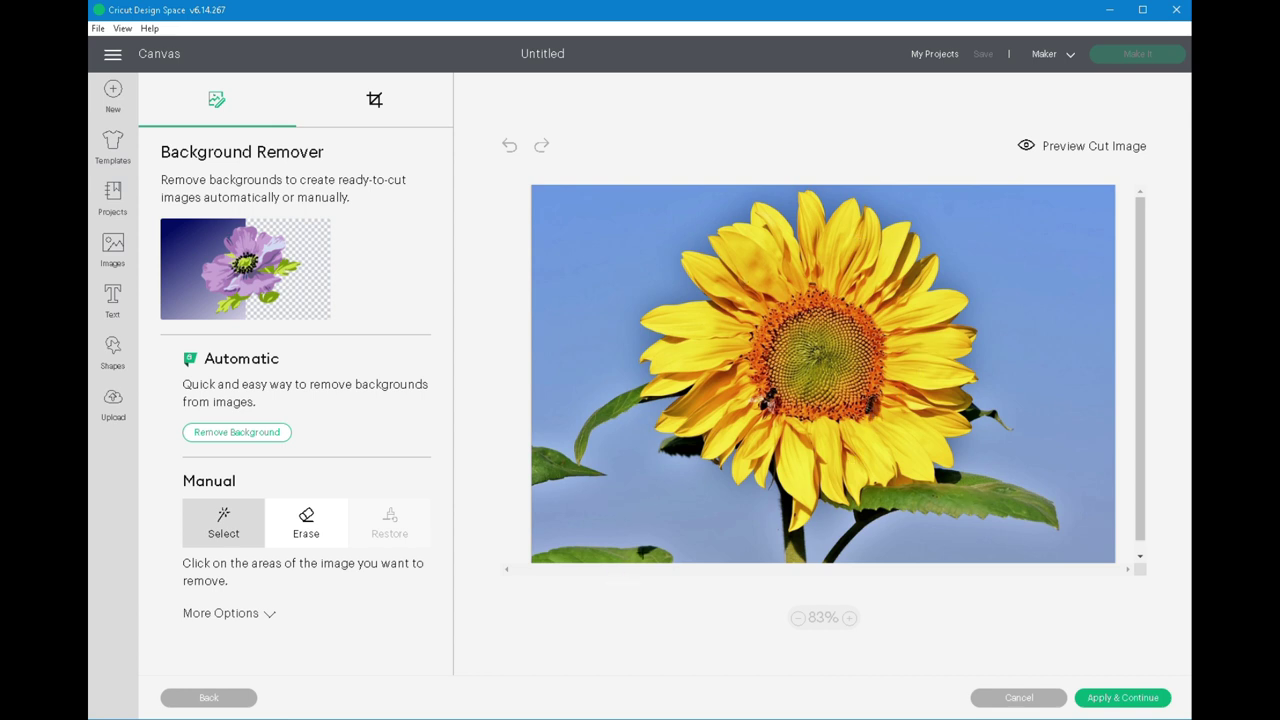
Use manual Select to remove the sky around the sunflower and the small leaf pieces at left
{"action": "left_click", "coordinate": [596, 235]}
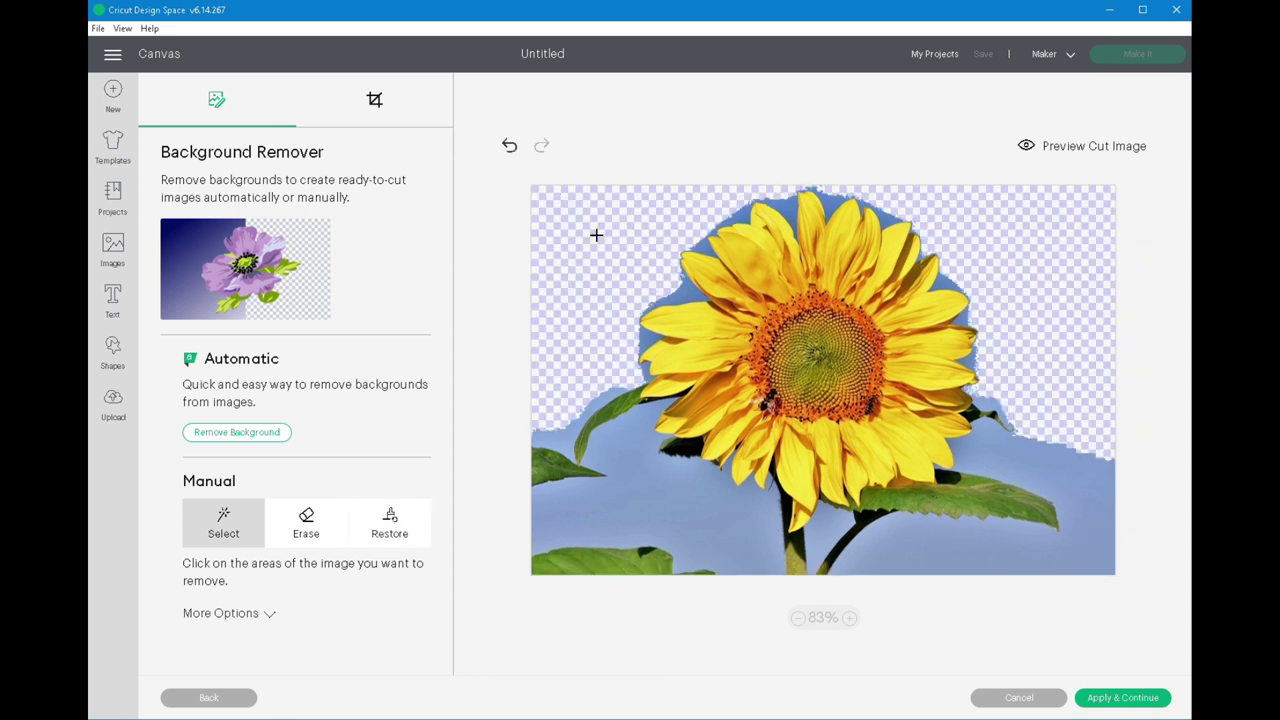
{"action": "left_click", "coordinate": [636, 440]}
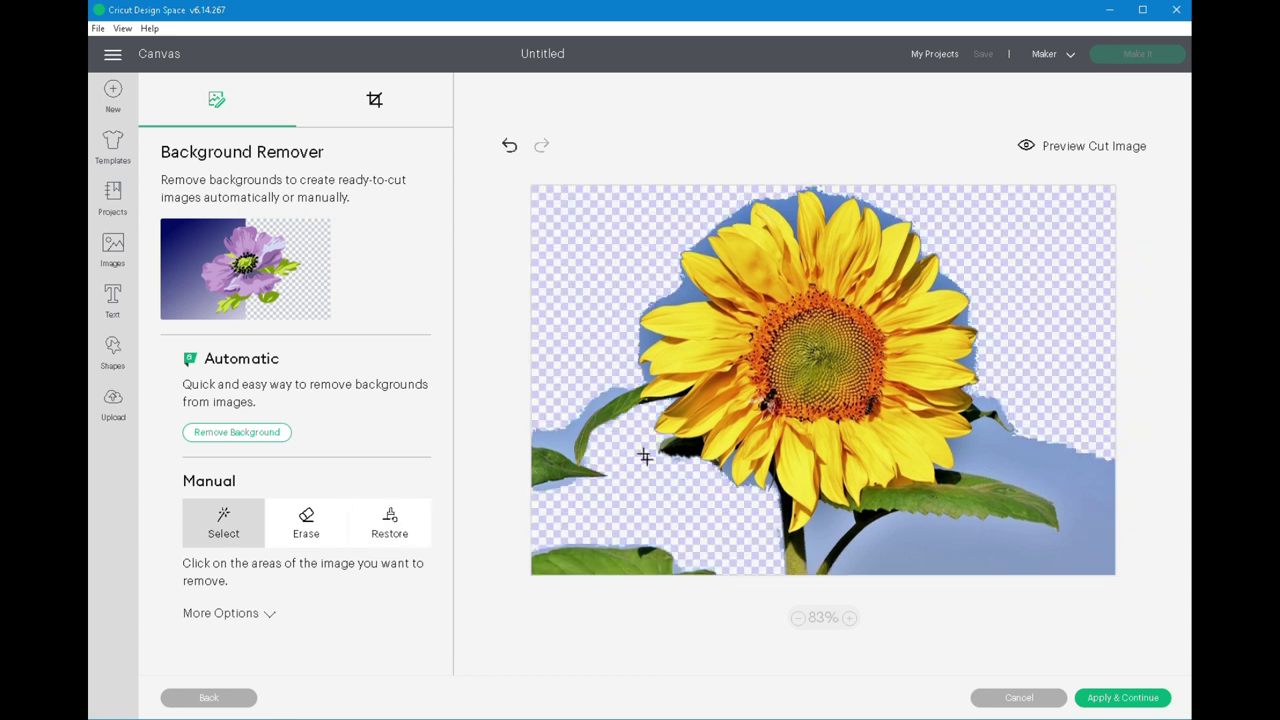
{"action": "left_click", "coordinate": [997, 449]}
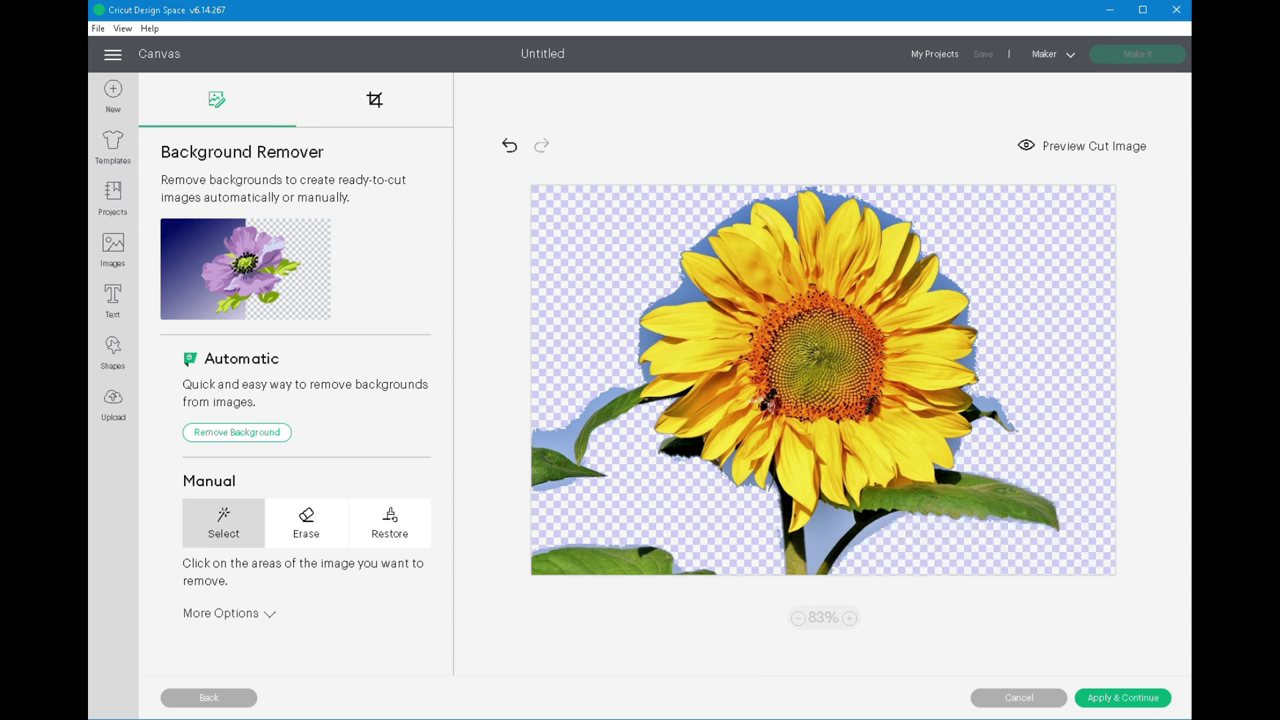
{"action": "left_click", "coordinate": [828, 526]}
{"action": "left_click", "coordinate": [983, 403]}
{"action": "left_click", "coordinate": [966, 317]}
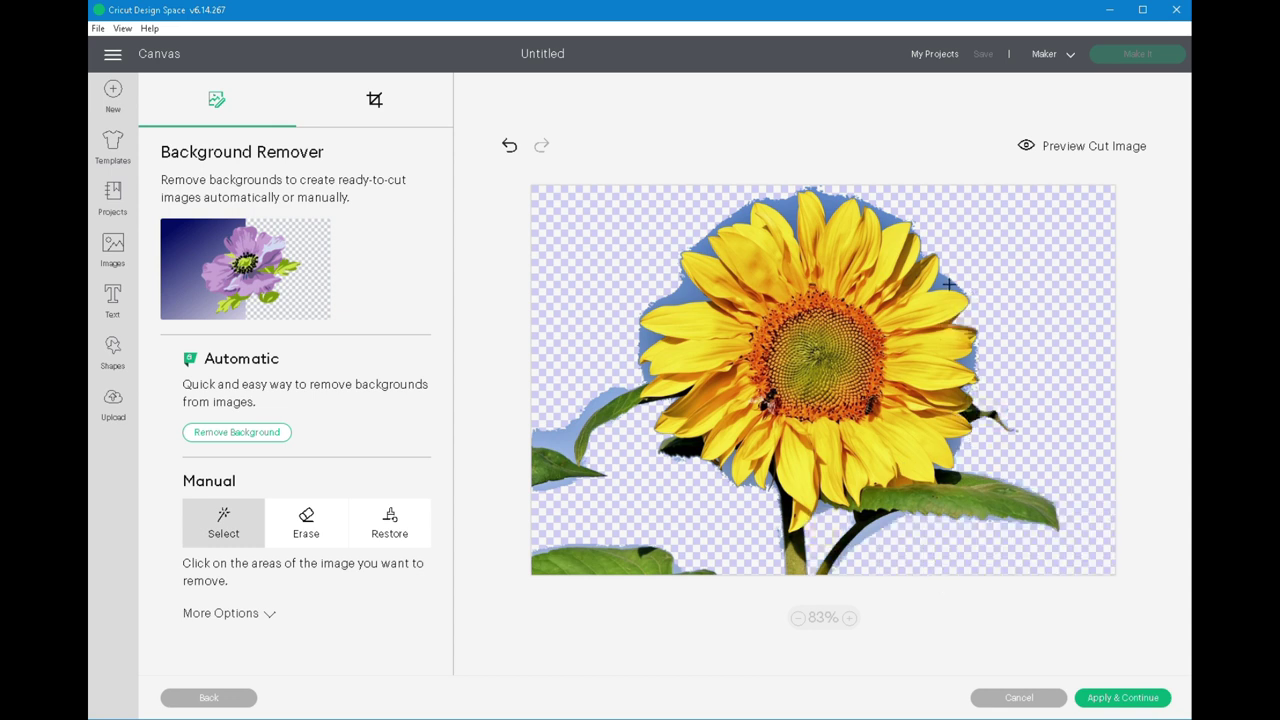
{"action": "left_click", "coordinate": [582, 422]}
{"action": "left_click", "coordinate": [546, 469]}
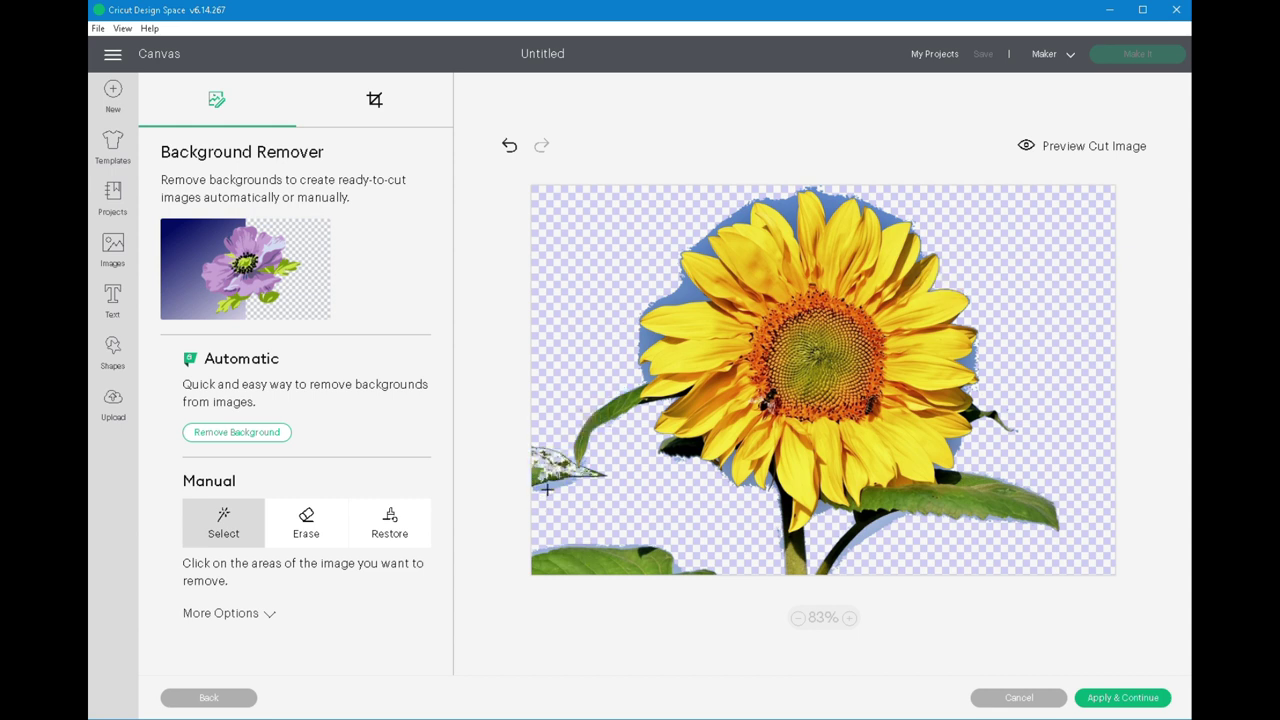
{"action": "left_click", "coordinate": [604, 559]}
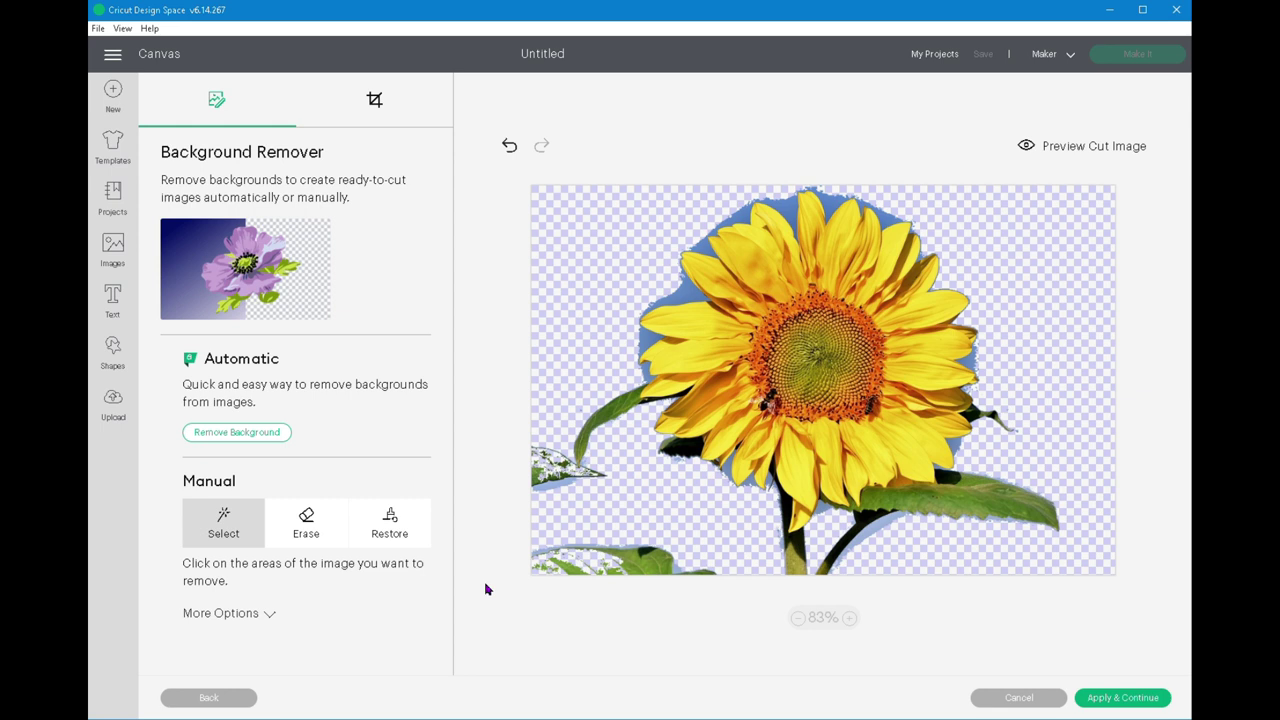
Run the automatic Remove Background on the sunflower image
{"action": "left_click", "coordinate": [206, 433]}
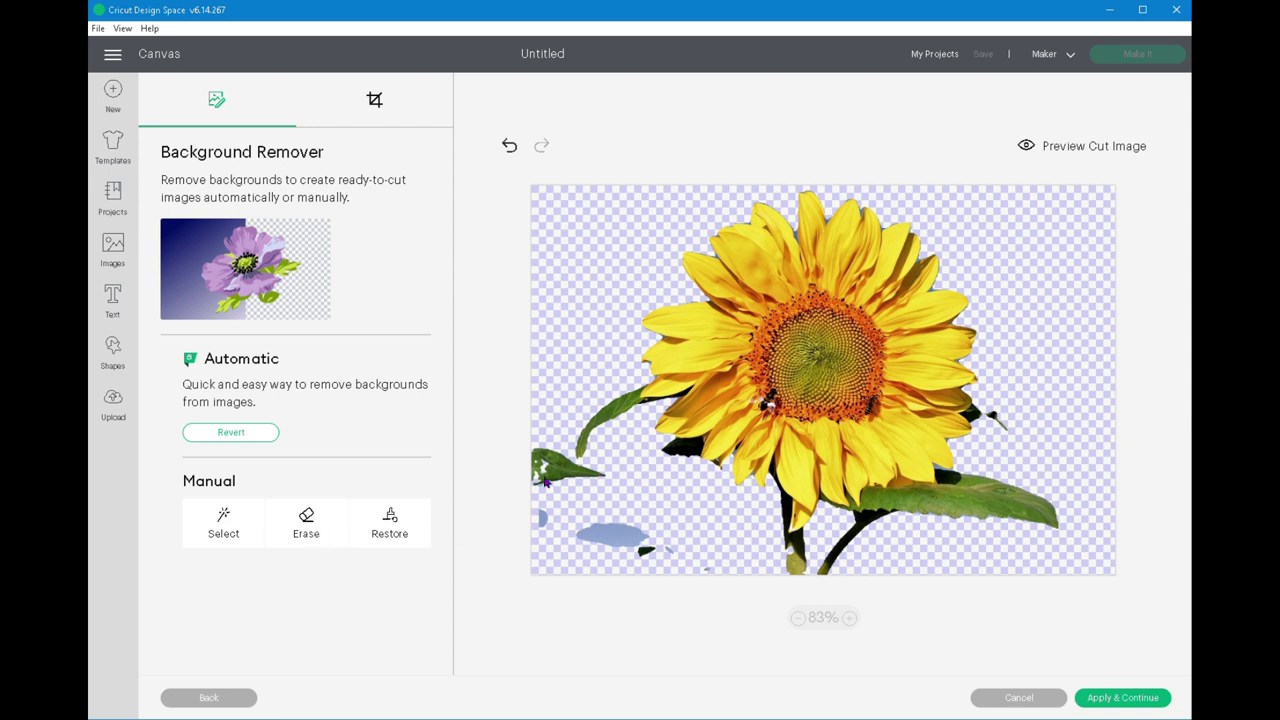
Erase the leftover blue patch and stray dark dots with the Eraser at size 33
{"action": "left_click", "coordinate": [306, 530]}
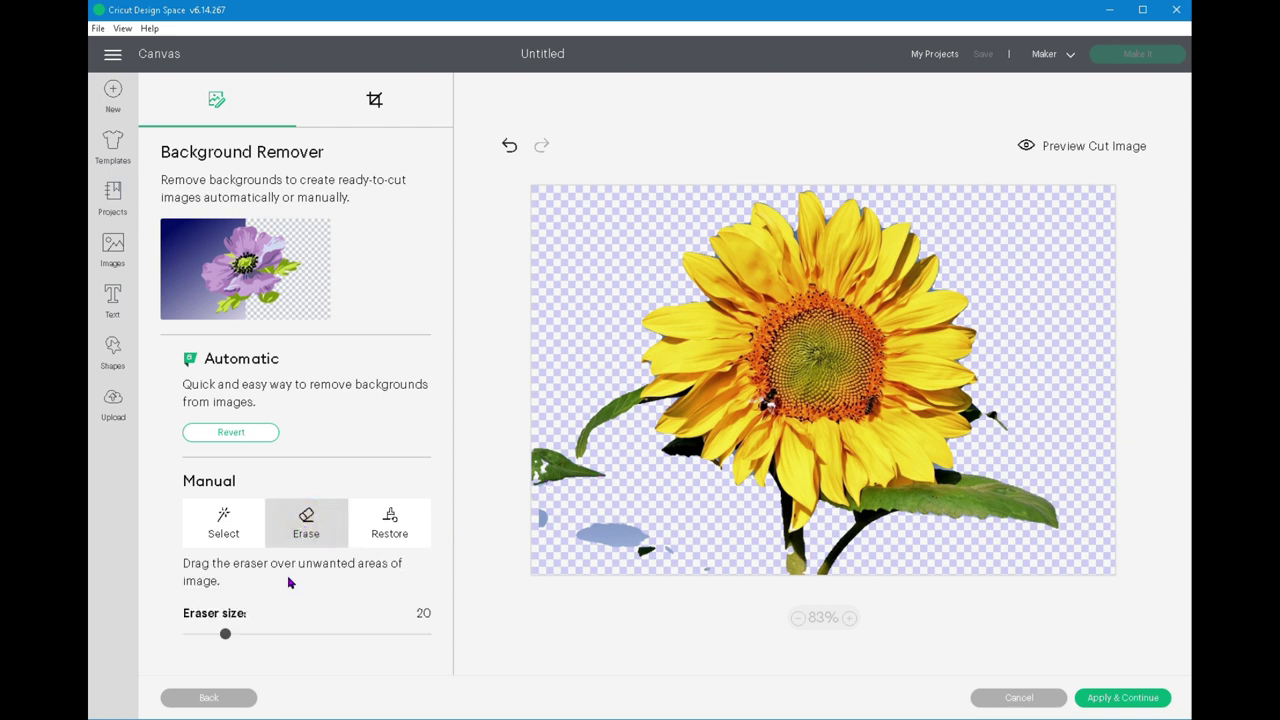
{"action": "mouse_move", "coordinate": [225, 634]}
{"action": "left_mouse_down"}
{"action": "mouse_move", "coordinate": [266, 640]}
{"action": "mouse_move", "coordinate": [257, 634]}
{"action": "left_mouse_up"}
{"action": "mouse_move", "coordinate": [543, 531]}
{"action": "left_mouse_down"}
{"action": "mouse_move", "coordinate": [605, 531]}
{"action": "mouse_move", "coordinate": [704, 557]}
{"action": "mouse_move", "coordinate": [549, 524]}
{"action": "mouse_move", "coordinate": [539, 466]}
{"action": "mouse_move", "coordinate": [595, 486]}
{"action": "mouse_move", "coordinate": [552, 483]}
{"action": "mouse_move", "coordinate": [547, 470]}
{"action": "mouse_move", "coordinate": [565, 513]}
{"action": "mouse_move", "coordinate": [549, 455]}
{"action": "left_mouse_up"}
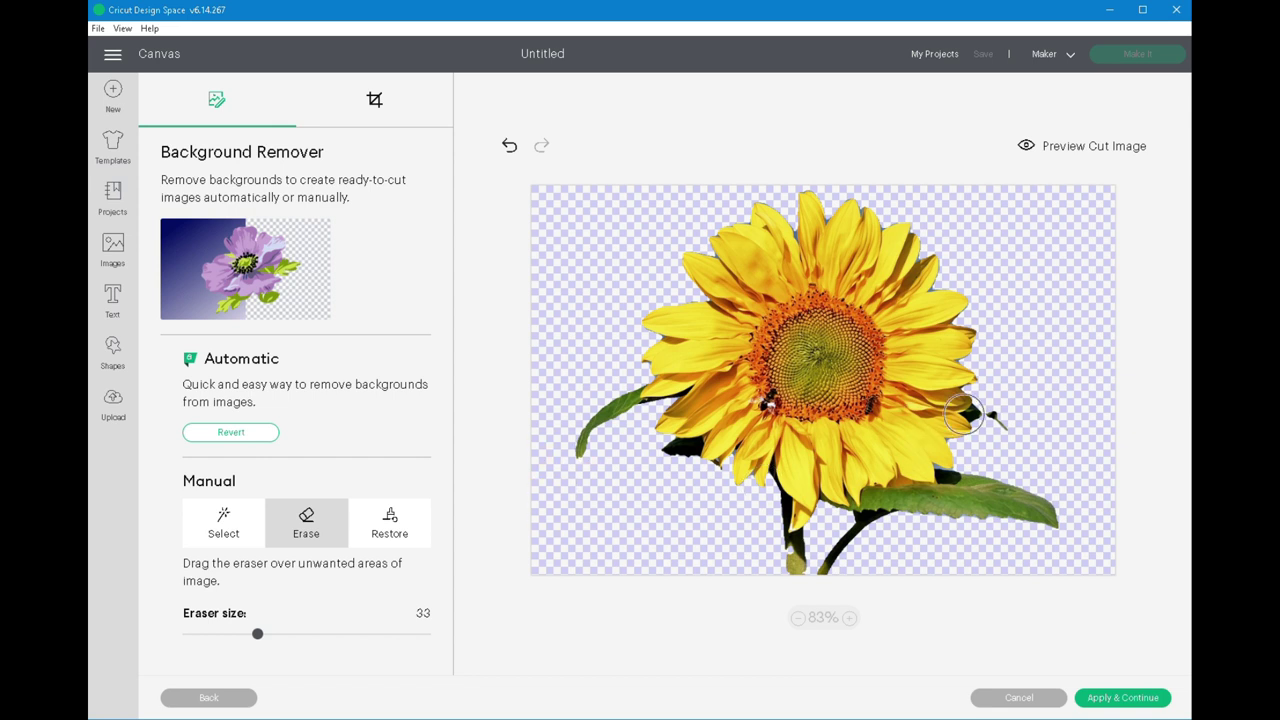
{"action": "left_click_drag", "start_coordinate": [1005, 404], "coordinate": [1011, 420]}
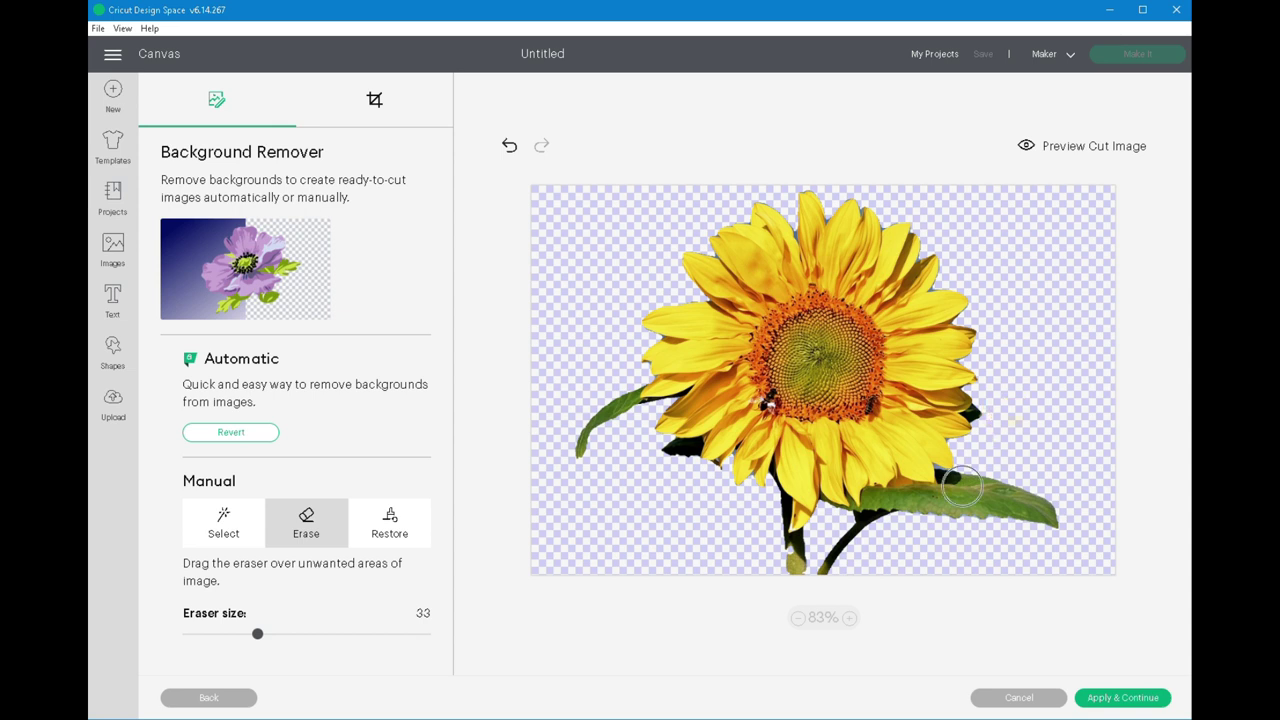
Preview the cut silhouette, then repaint the stem's bottom using the Restore brush at size 8
{"action": "left_click", "coordinate": [386, 526]}
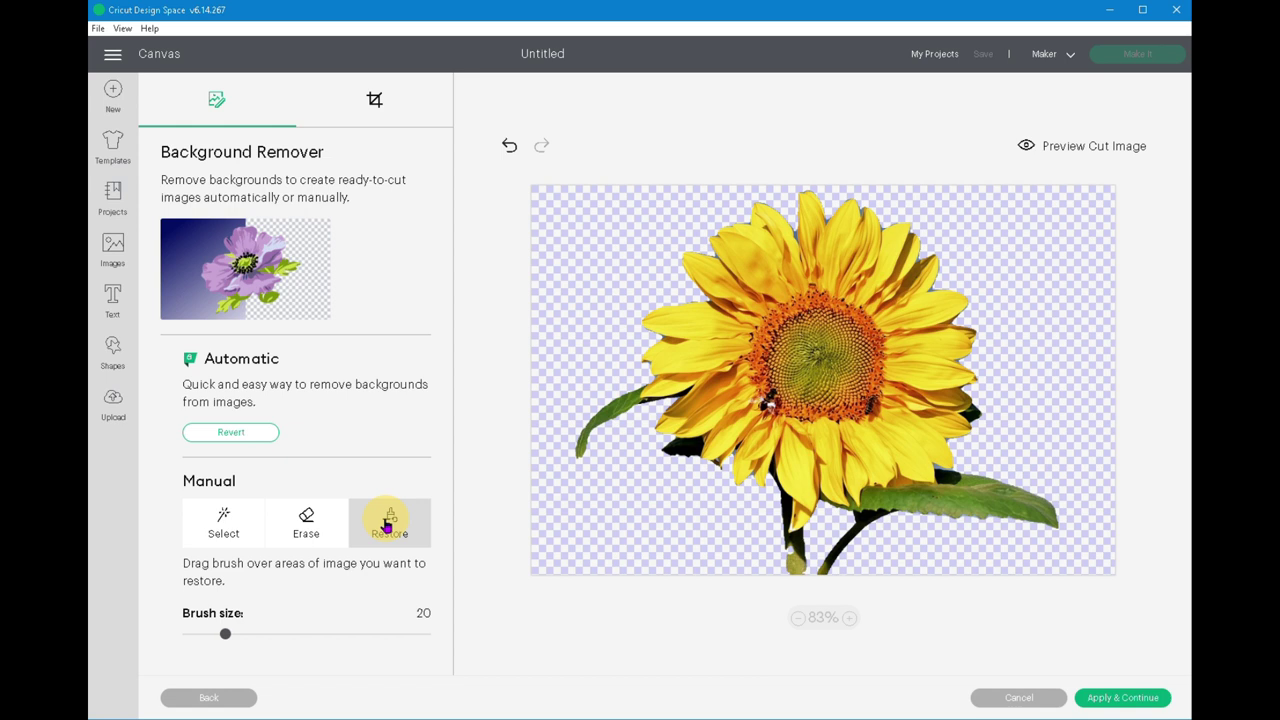
{"action": "left_click", "coordinate": [1058, 148]}
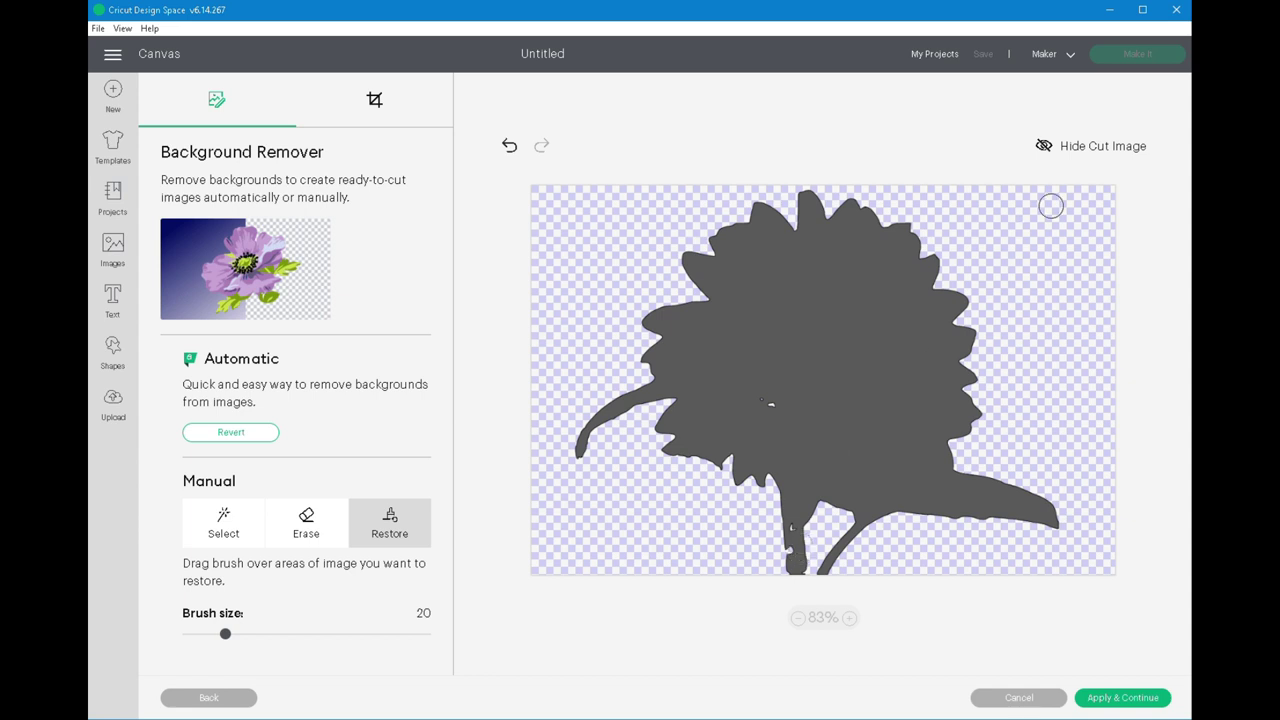
{"action": "left_click", "coordinate": [1092, 143]}
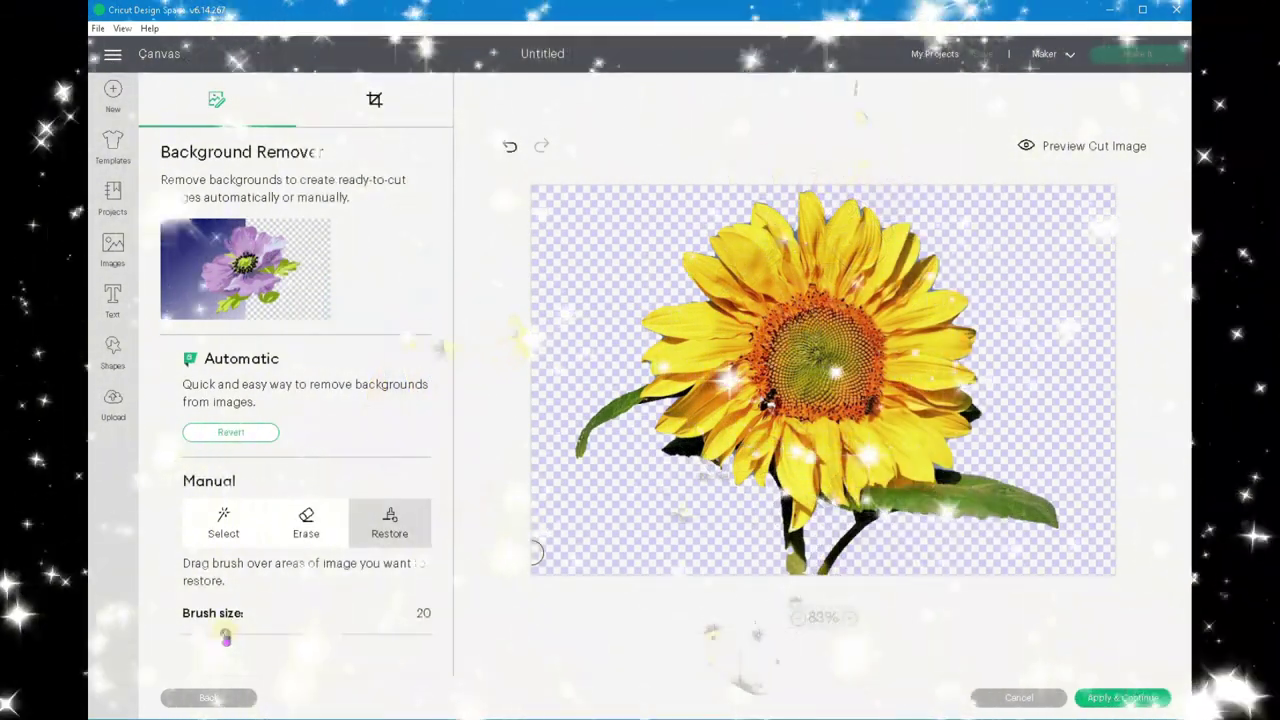
{"action": "left_click_drag", "start_coordinate": [225, 634], "coordinate": [195, 636]}
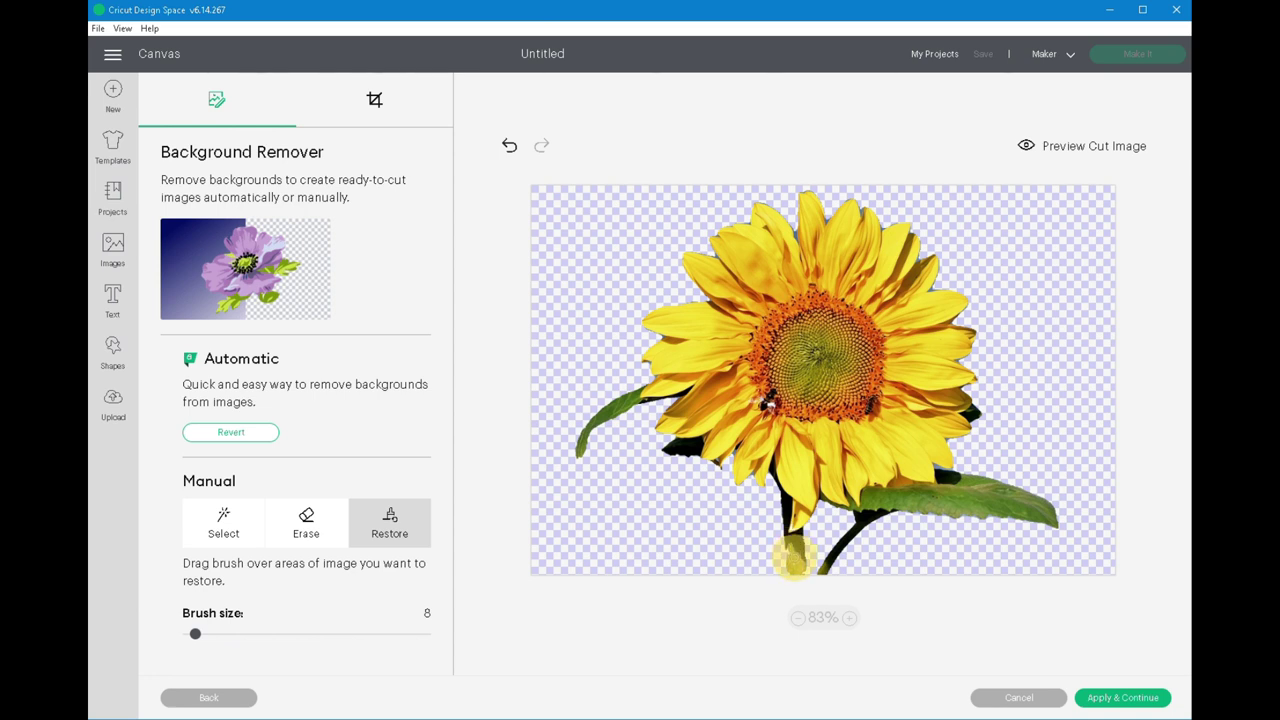
{"action": "left_click_drag", "start_coordinate": [790, 548], "coordinate": [800, 565]}
{"action": "left_click", "coordinate": [790, 578]}
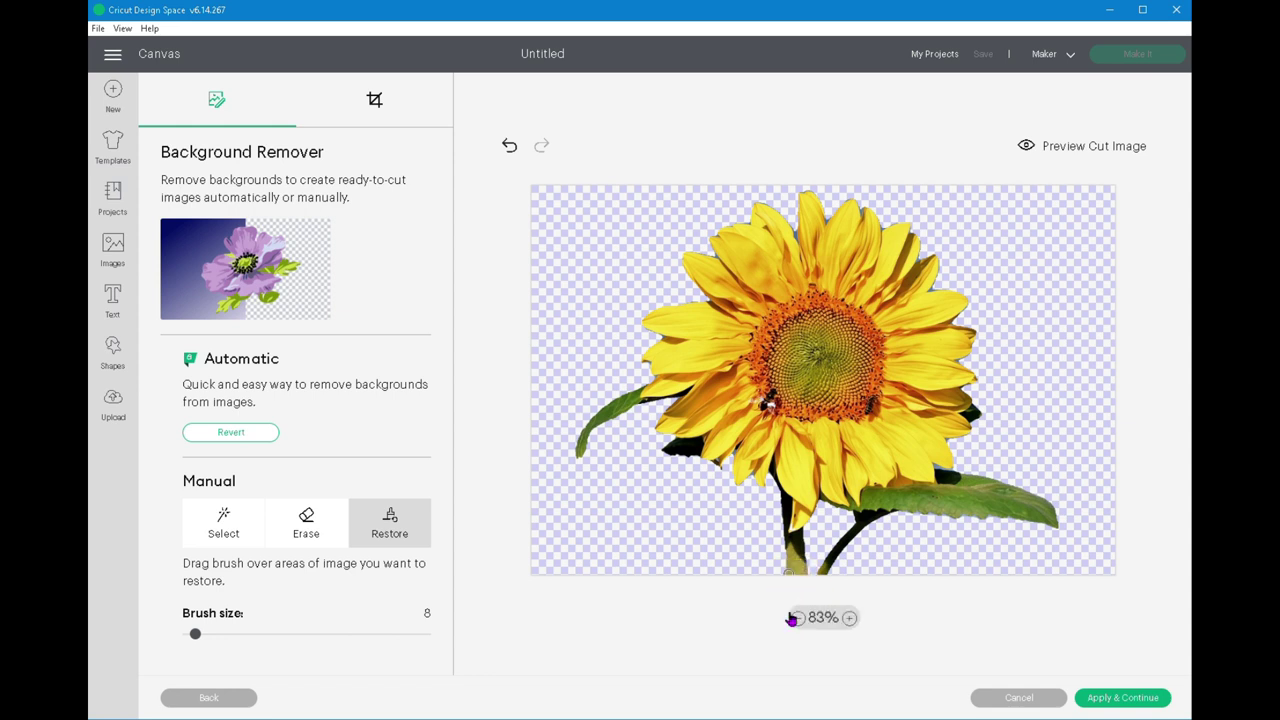
Touch up the stem and recheck the cut preview until it forms one solid shape
{"action": "left_click", "coordinate": [771, 404]}
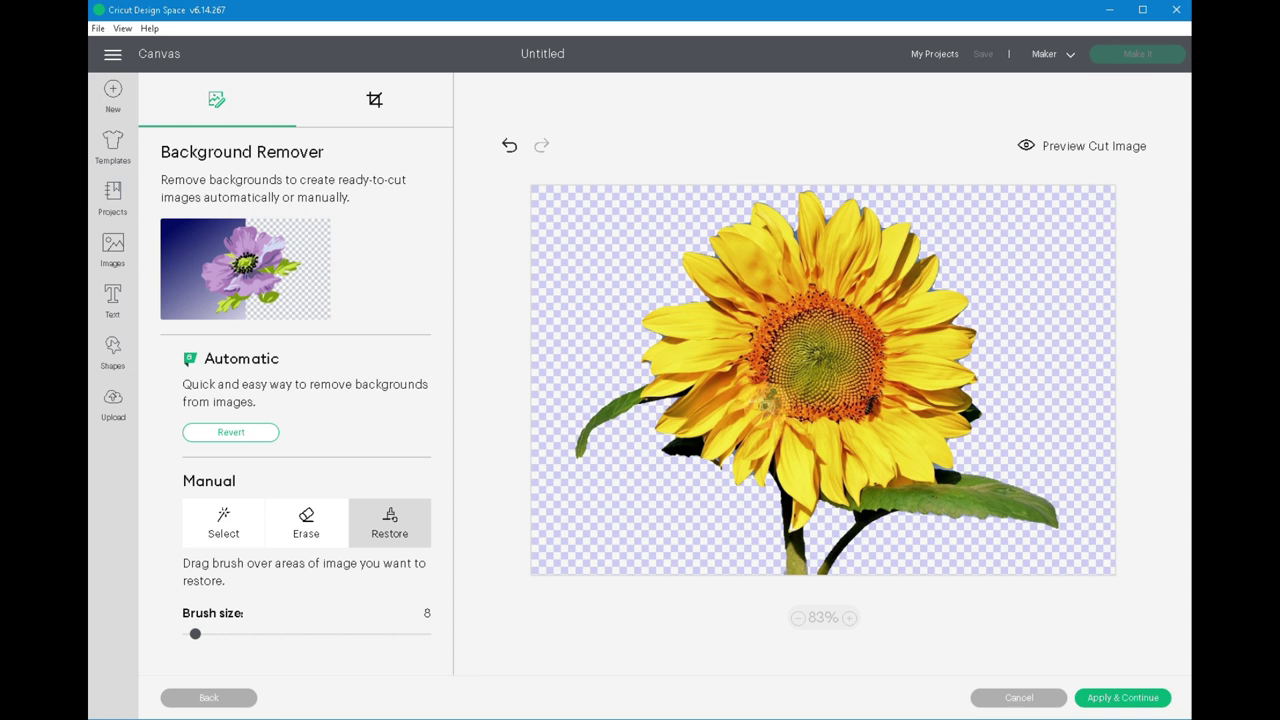
{"action": "left_click", "coordinate": [1066, 152]}
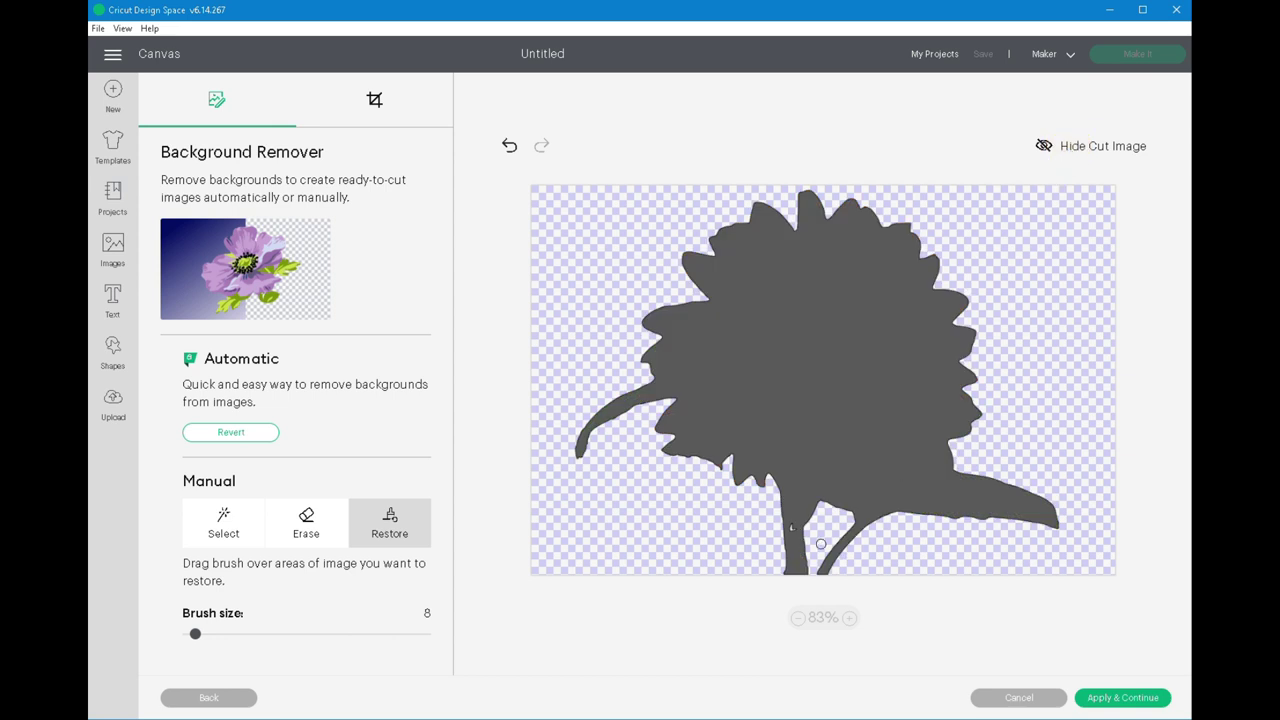
{"action": "left_click", "coordinate": [1080, 152]}
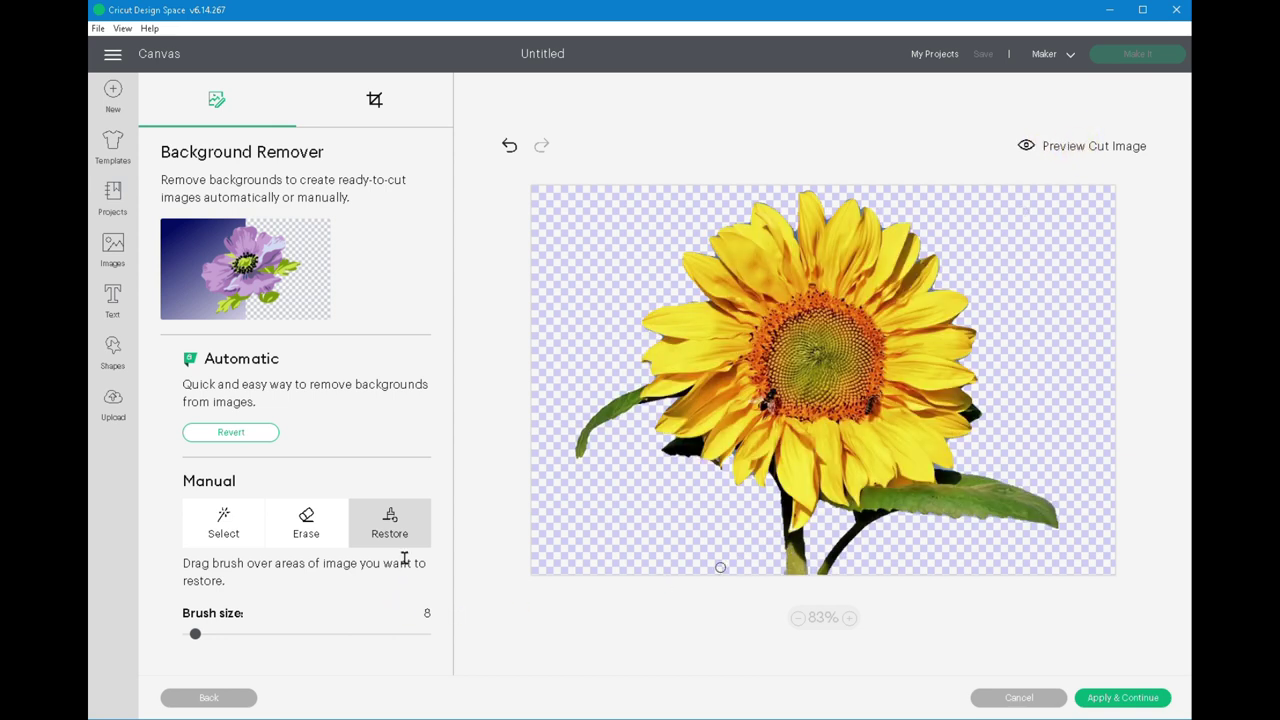
{"action": "left_click_drag", "start_coordinate": [795, 527], "coordinate": [791, 525]}
{"action": "left_click", "coordinate": [1067, 149]}
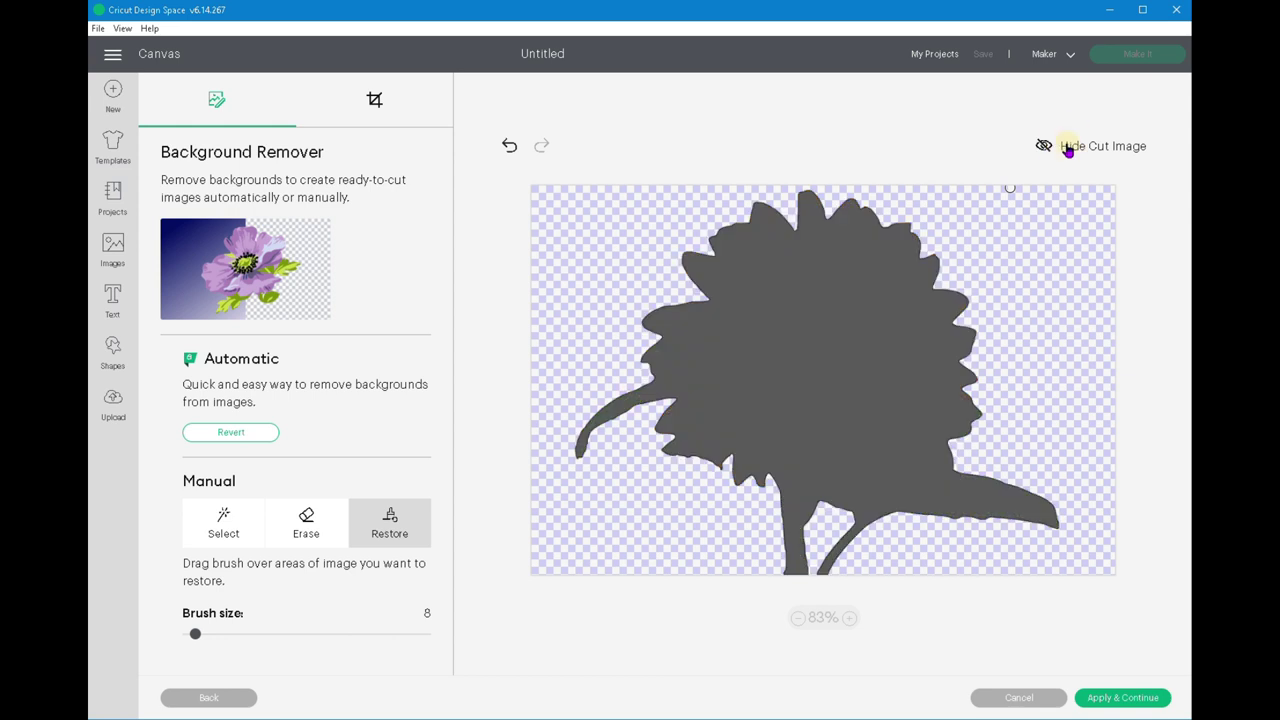
{"action": "left_click", "coordinate": [1068, 150]}
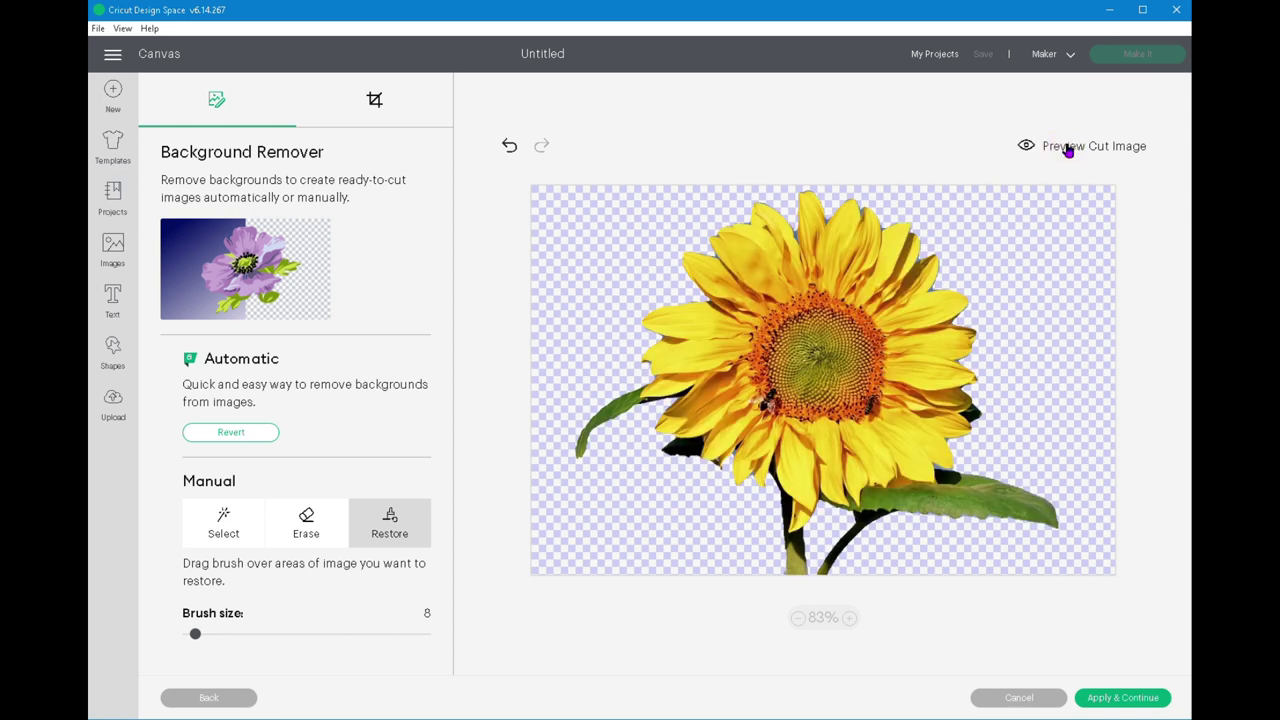
Save the sunflower as a Print Then Cut upload and go back to the blank canvas
{"action": "left_click", "coordinate": [1124, 698]}
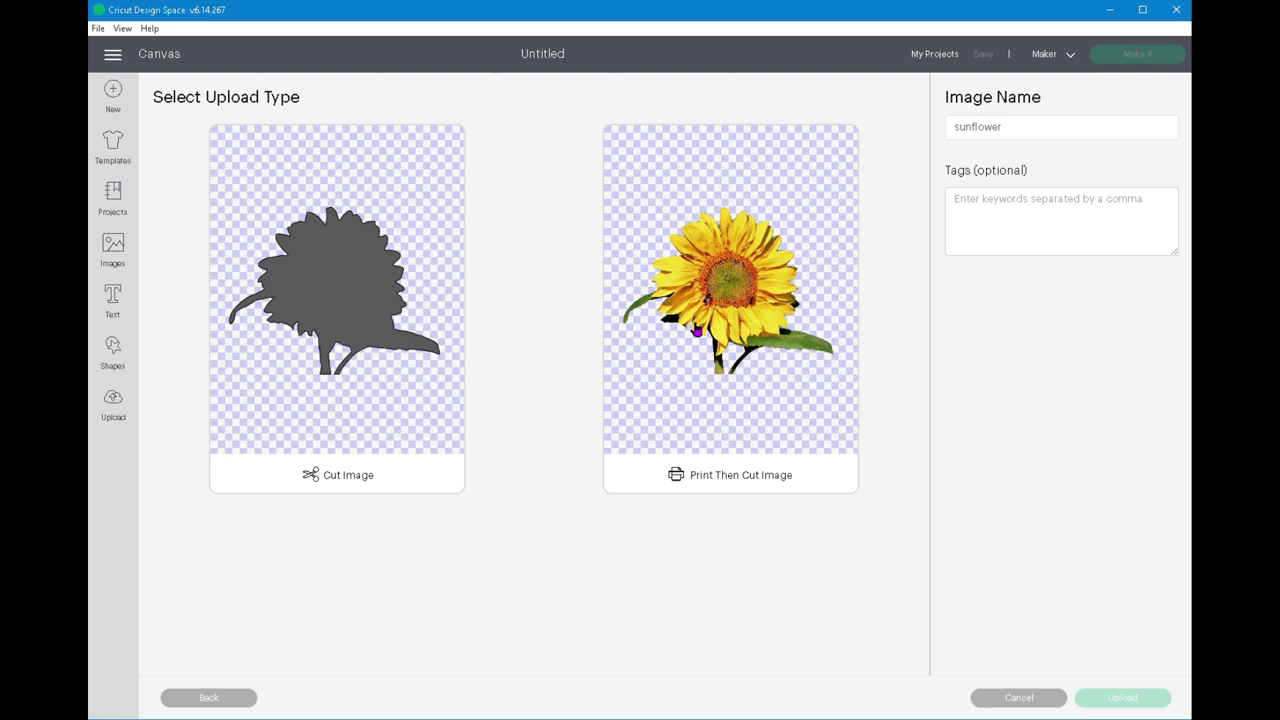
{"action": "left_click", "coordinate": [697, 332]}
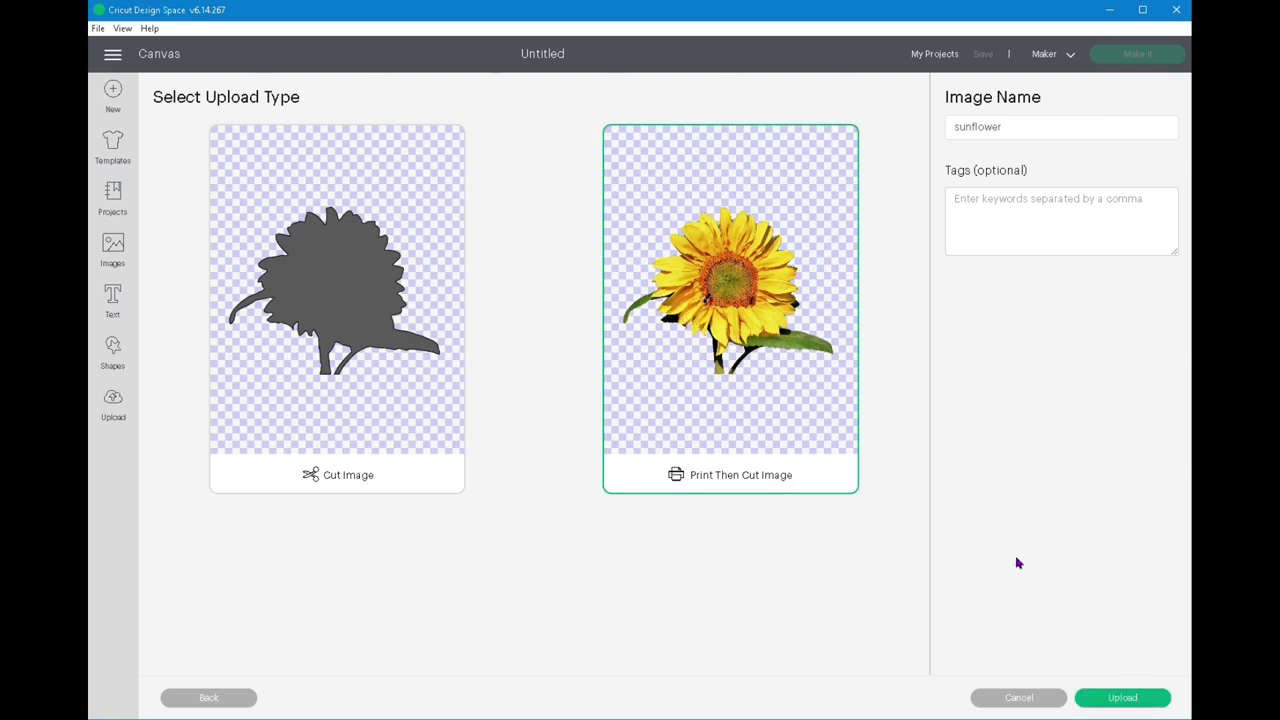
{"action": "left_click", "coordinate": [1110, 700]}
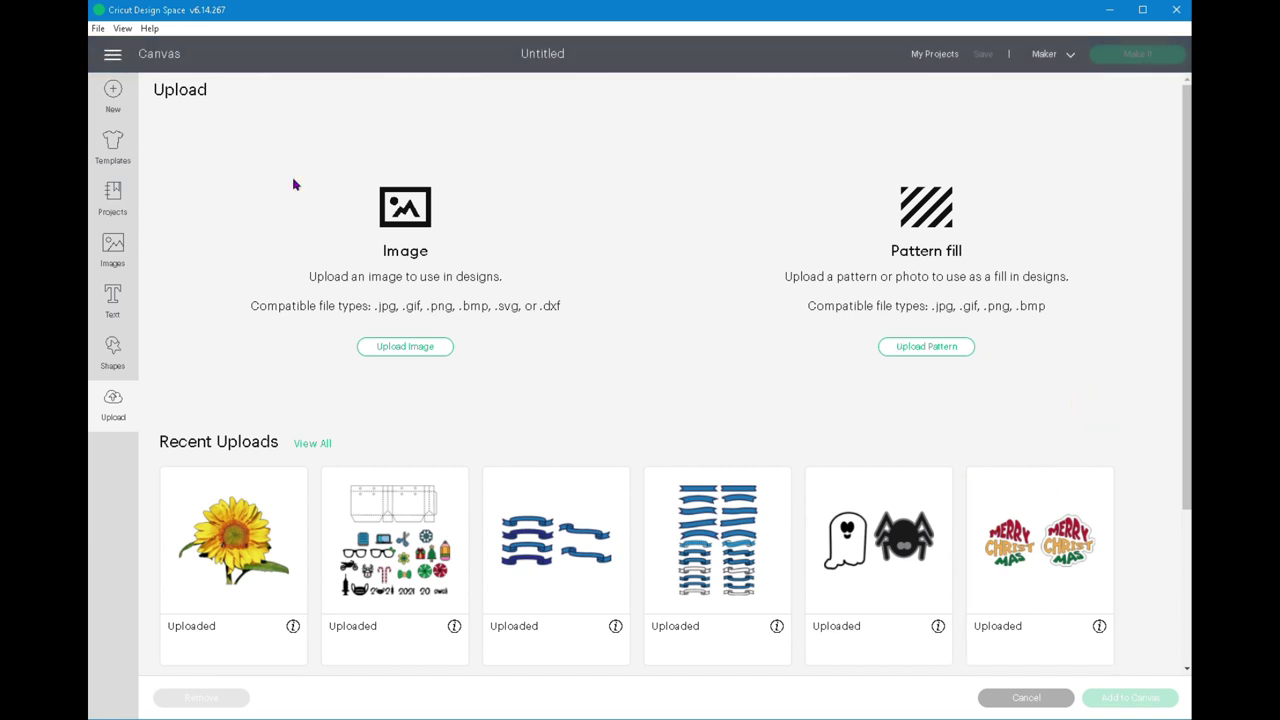
{"action": "left_click", "coordinate": [150, 55]}
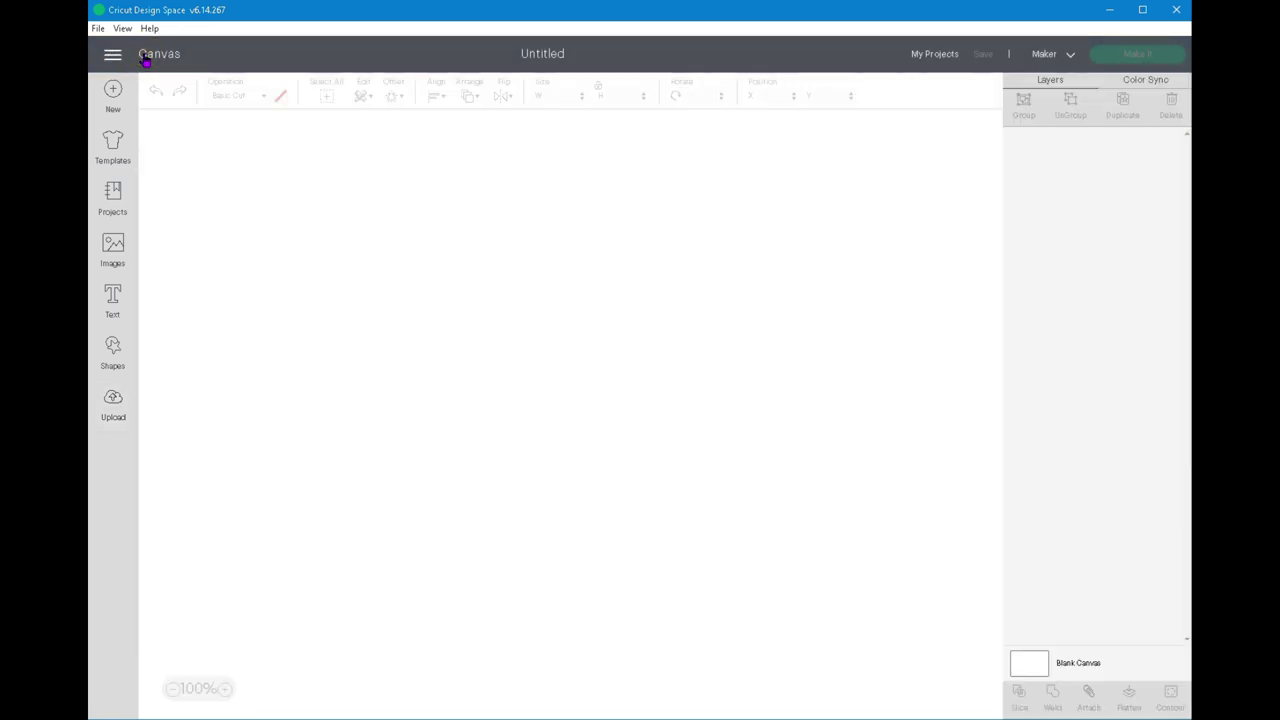
Upload Cacti-Pot-1.jpg from the computer as a new image
{"action": "left_click", "coordinate": [108, 399]}
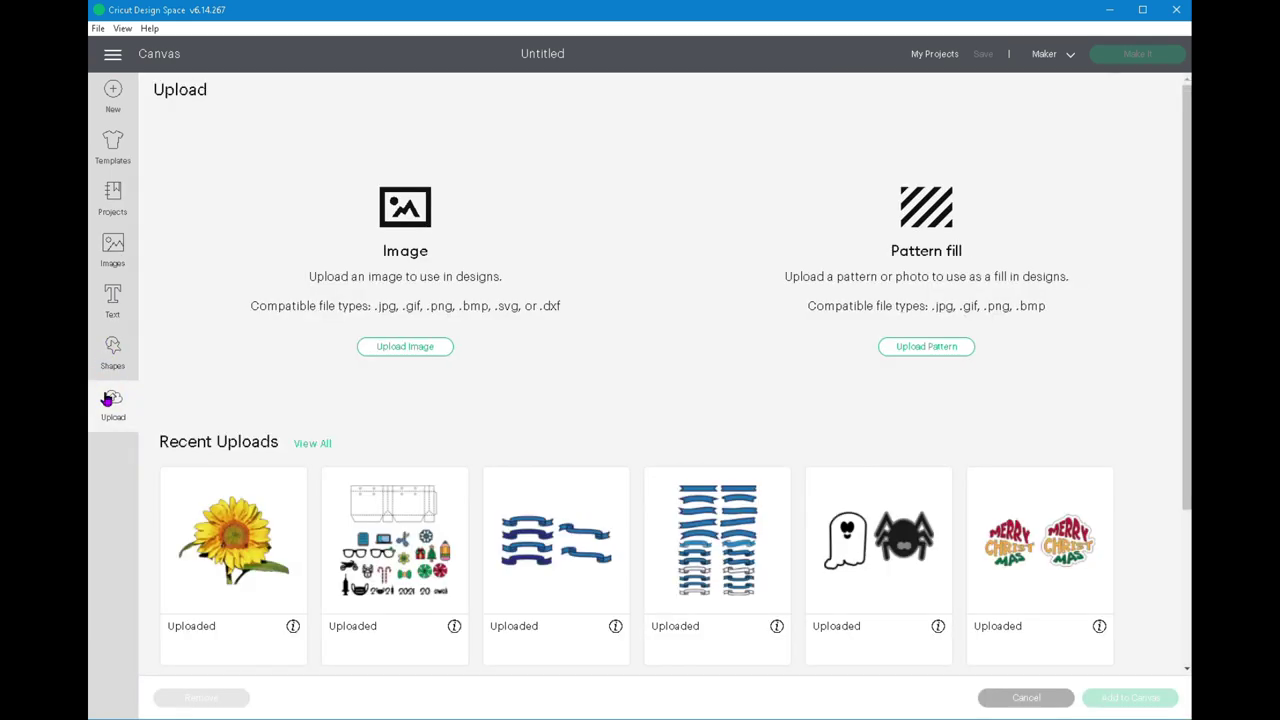
{"action": "left_click", "coordinate": [396, 350]}
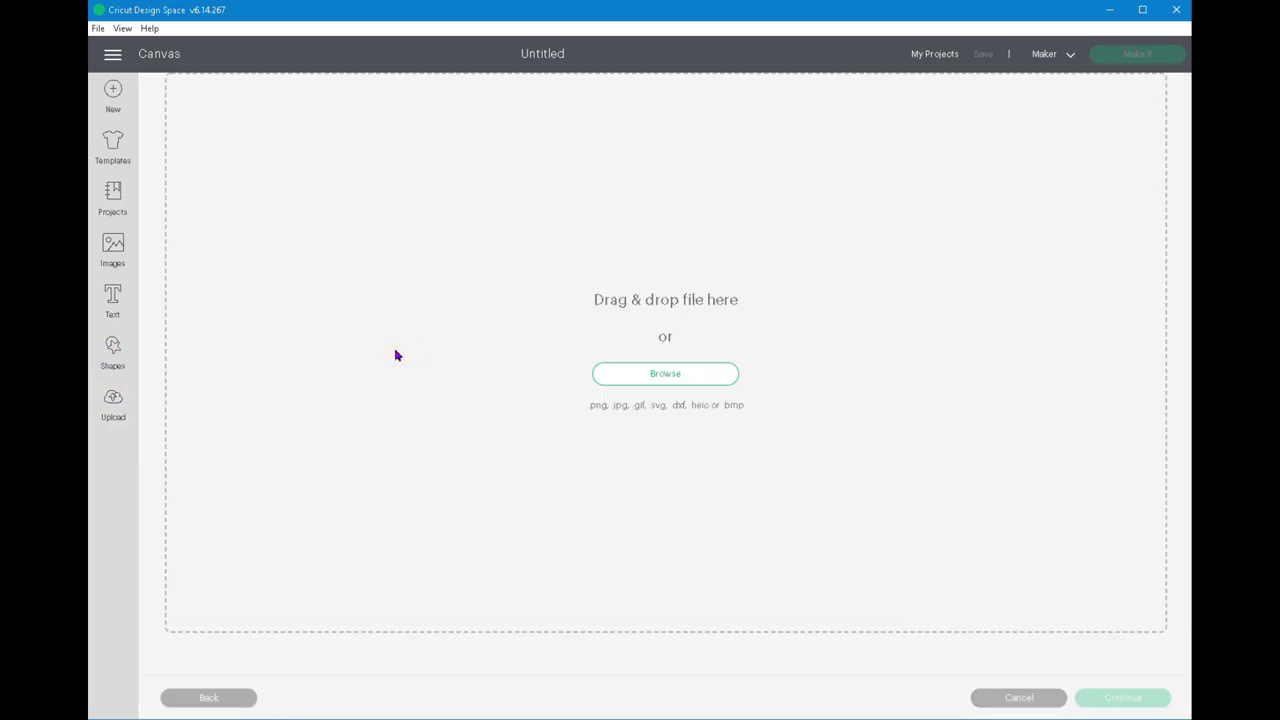
{"action": "left_click", "coordinate": [652, 373]}
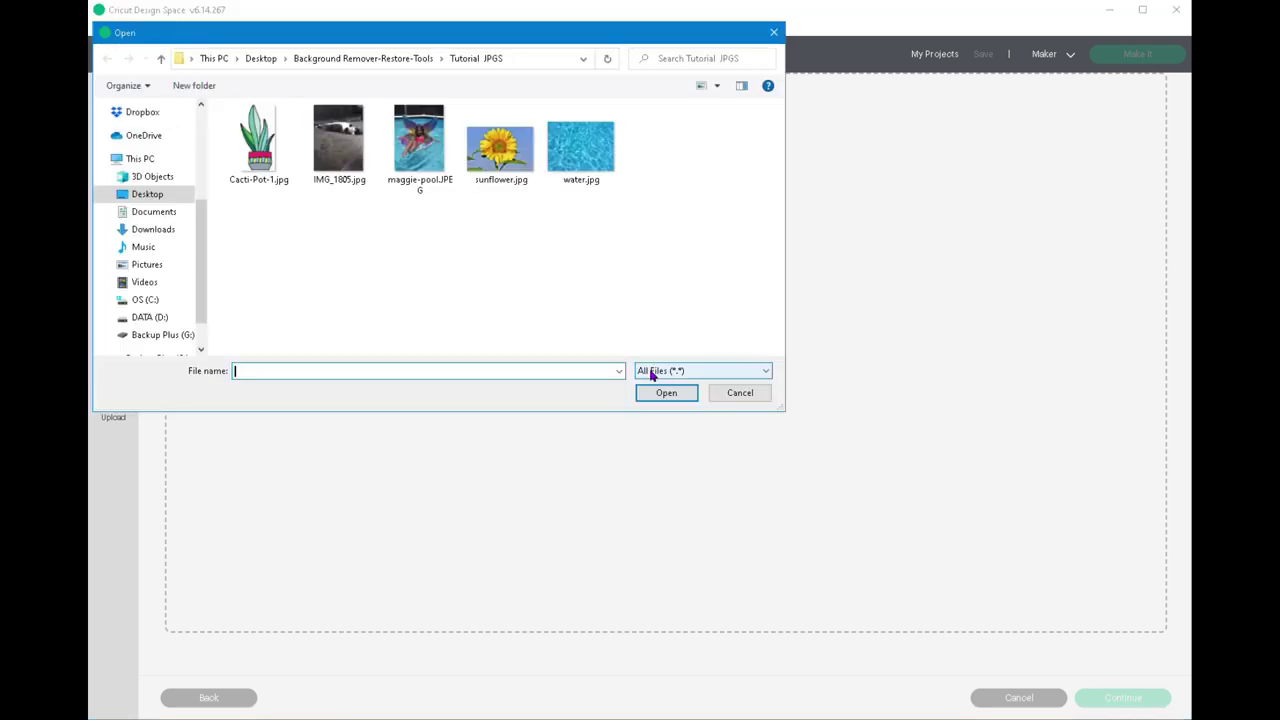
{"action": "left_click", "coordinate": [257, 145]}
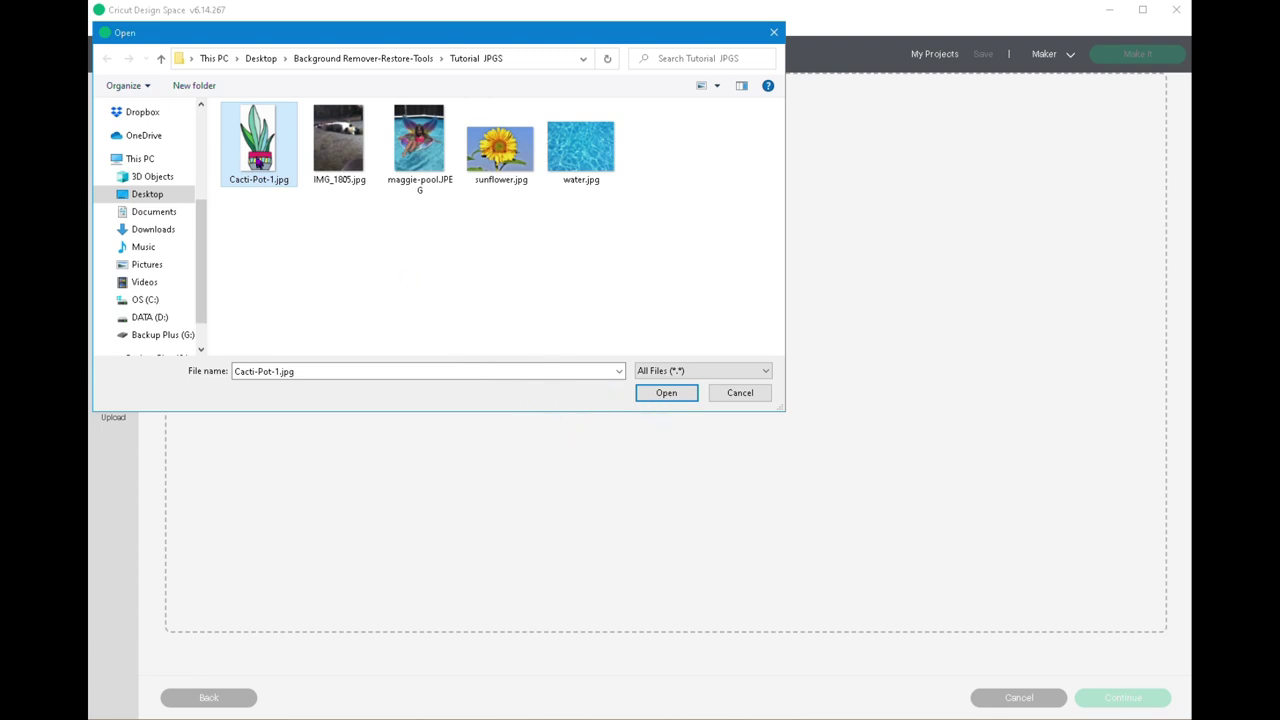
{"action": "double_click", "coordinate": [258, 155]}
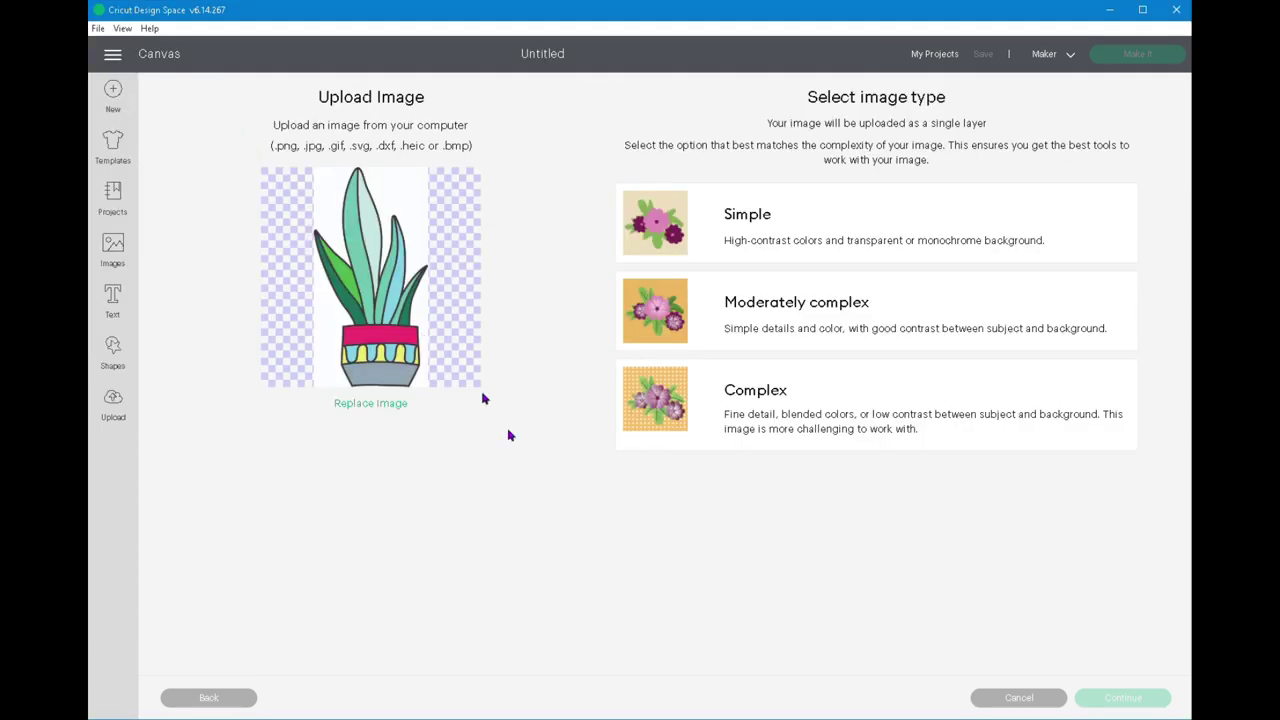
Mark the cactus image as Complex and automatically remove its white background
{"action": "left_click", "coordinate": [718, 400]}
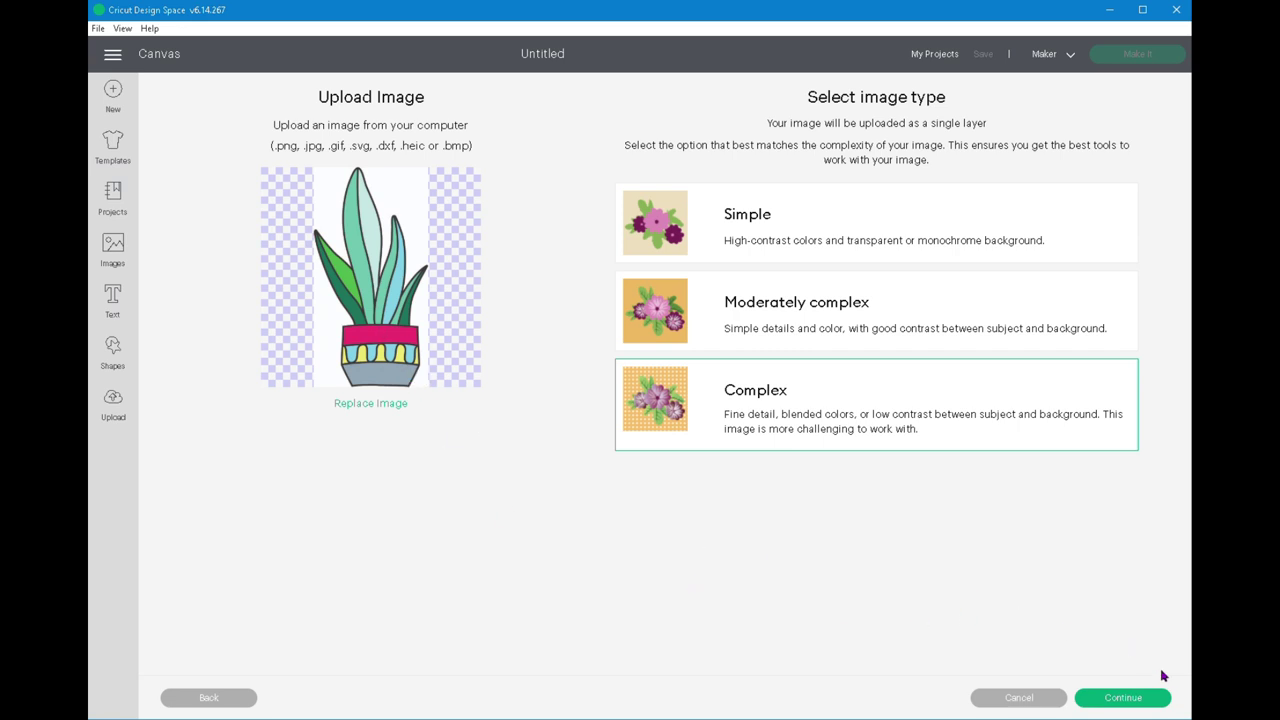
{"action": "left_click", "coordinate": [1125, 699]}
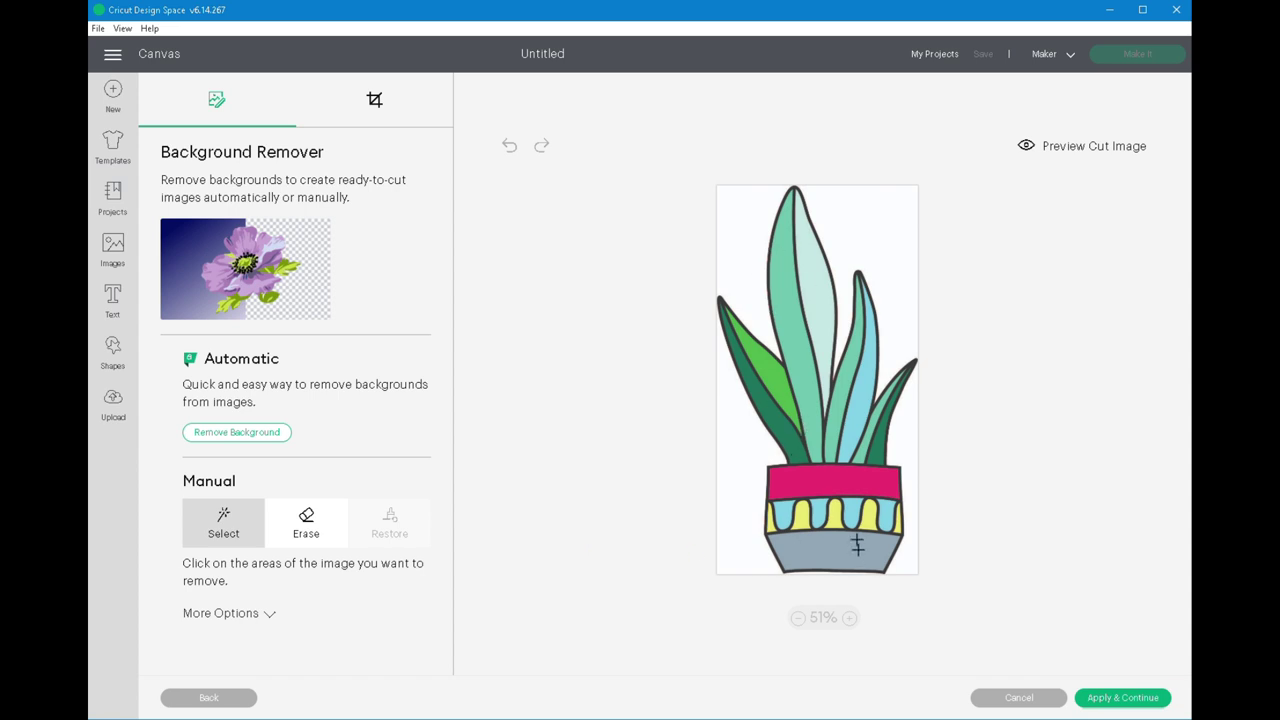
{"action": "left_click", "coordinate": [247, 436]}
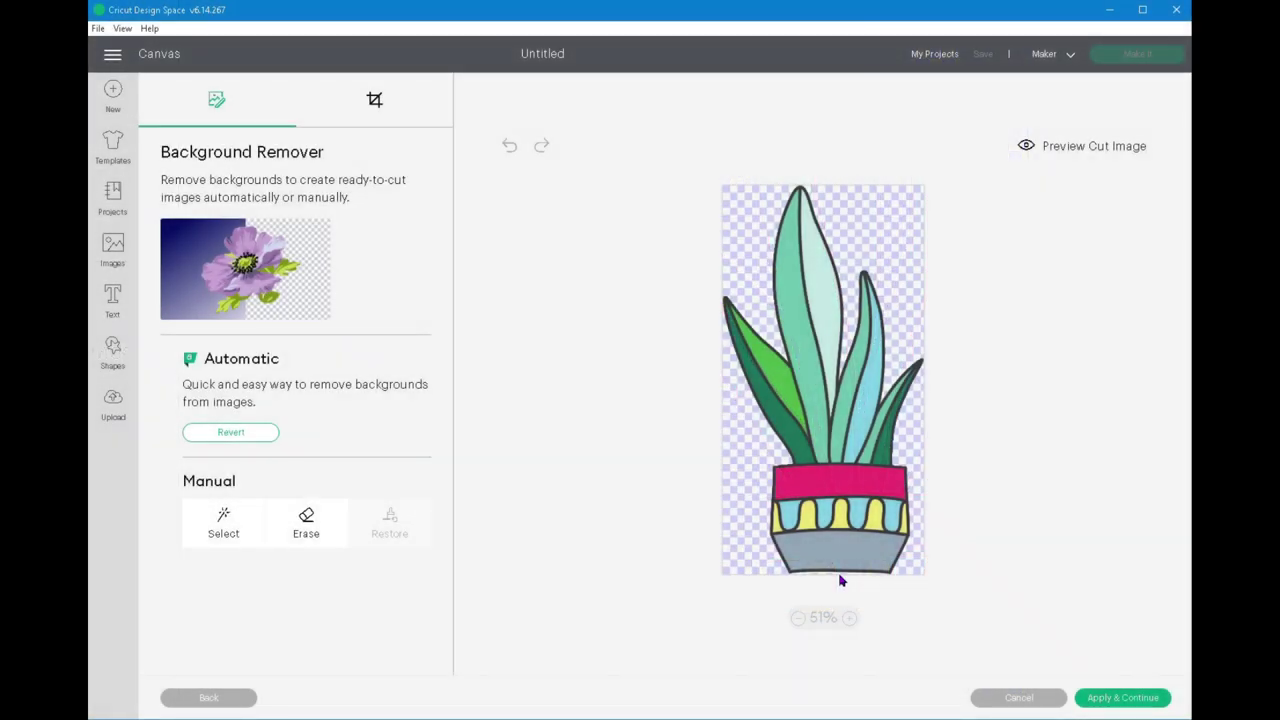
Revert the automatic removal and manually select away the white areas around the plant and pot
{"action": "left_click", "coordinate": [239, 434]}
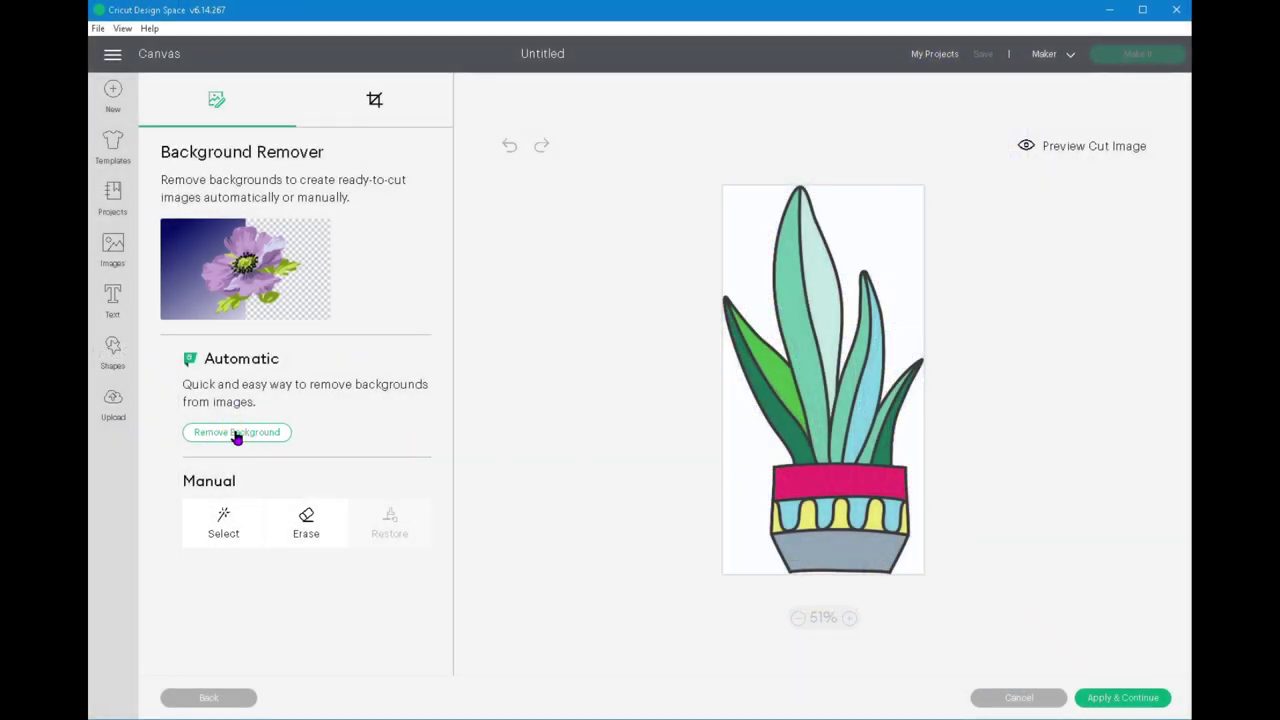
{"action": "left_click", "coordinate": [225, 521]}
{"action": "left_click", "coordinate": [748, 430]}
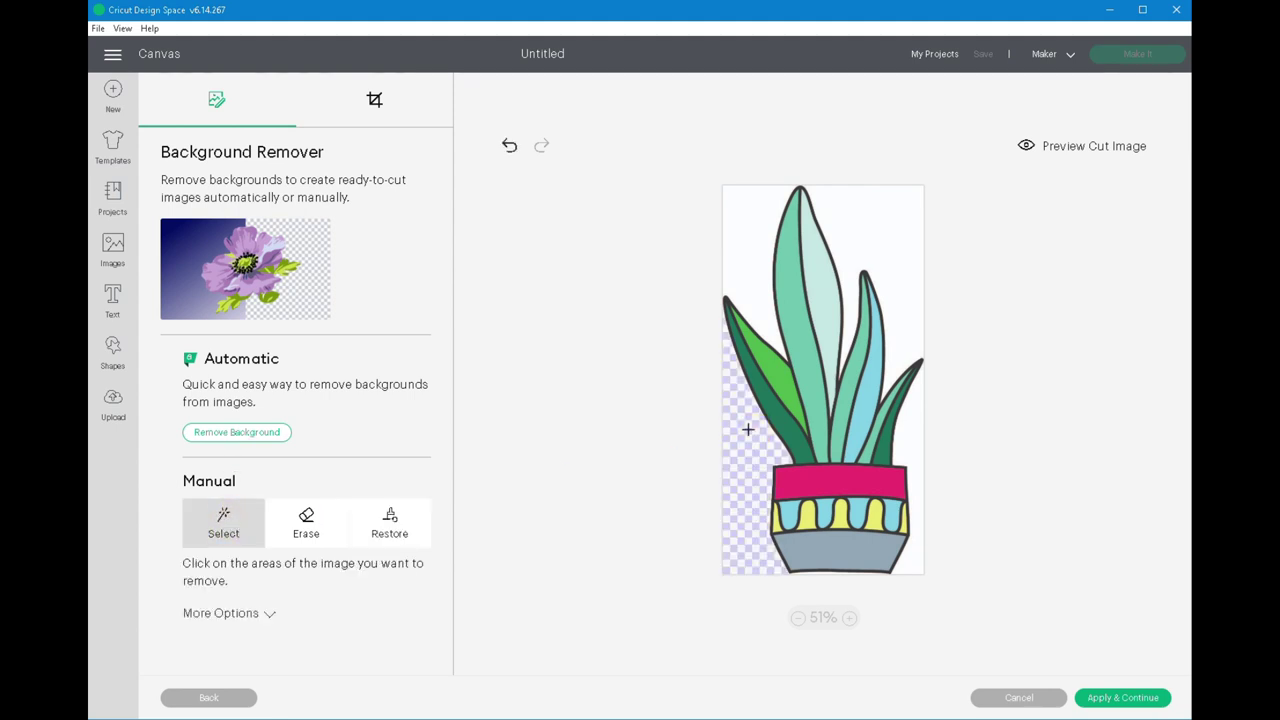
{"action": "left_click", "coordinate": [755, 273]}
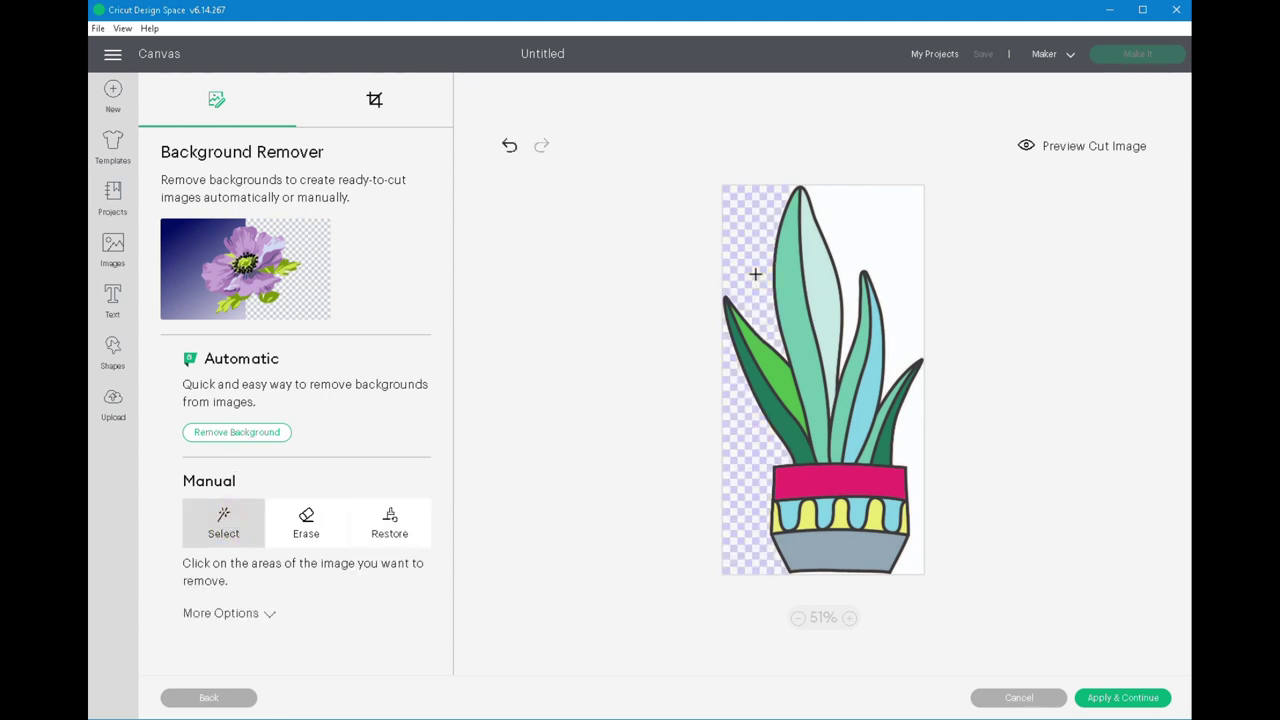
{"action": "left_click", "coordinate": [849, 224]}
{"action": "left_click", "coordinate": [911, 423]}
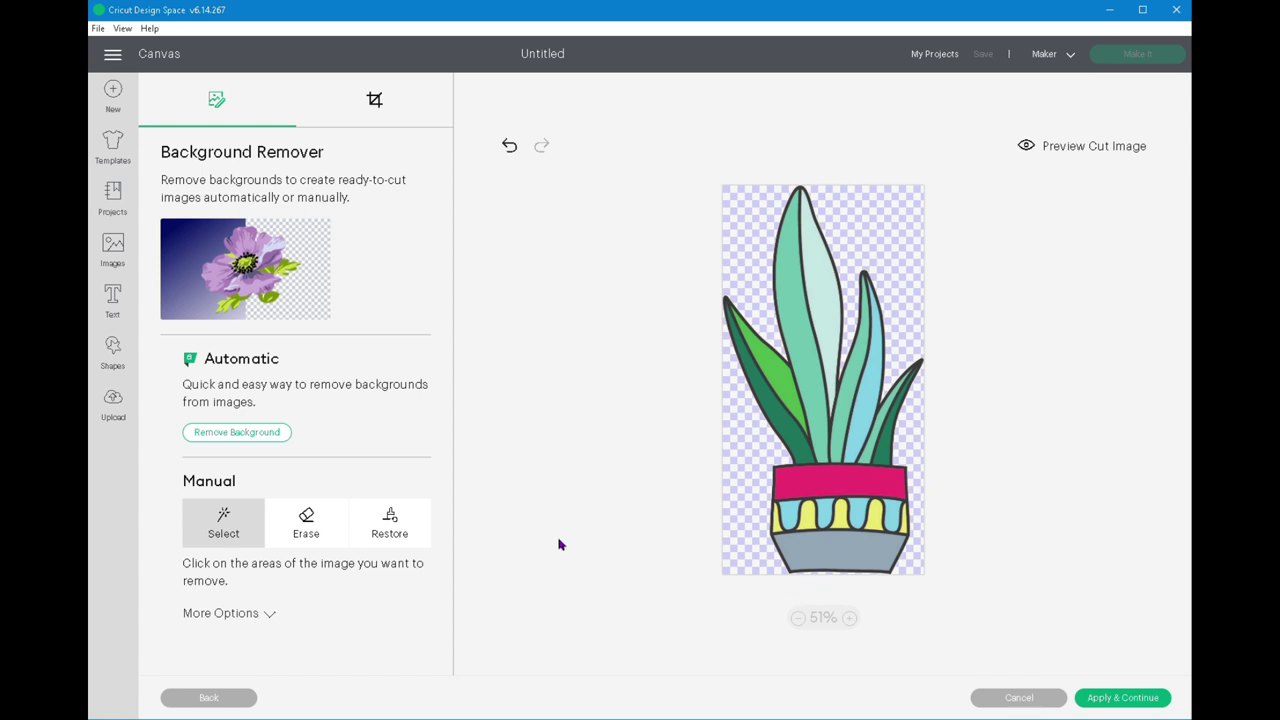
Check the cactus cut preview, then upload Cacti-Pot-1 as a Print Then Cut image
{"action": "left_click", "coordinate": [1055, 148]}
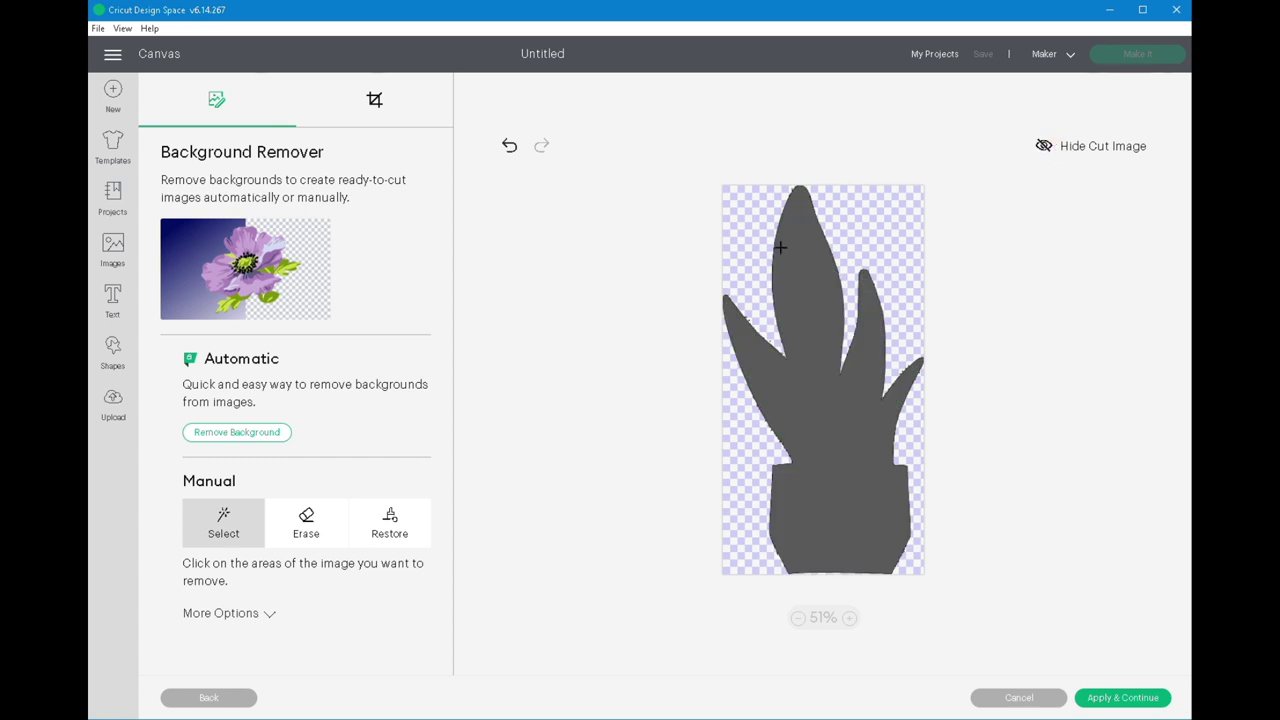
{"action": "left_click", "coordinate": [1068, 148]}
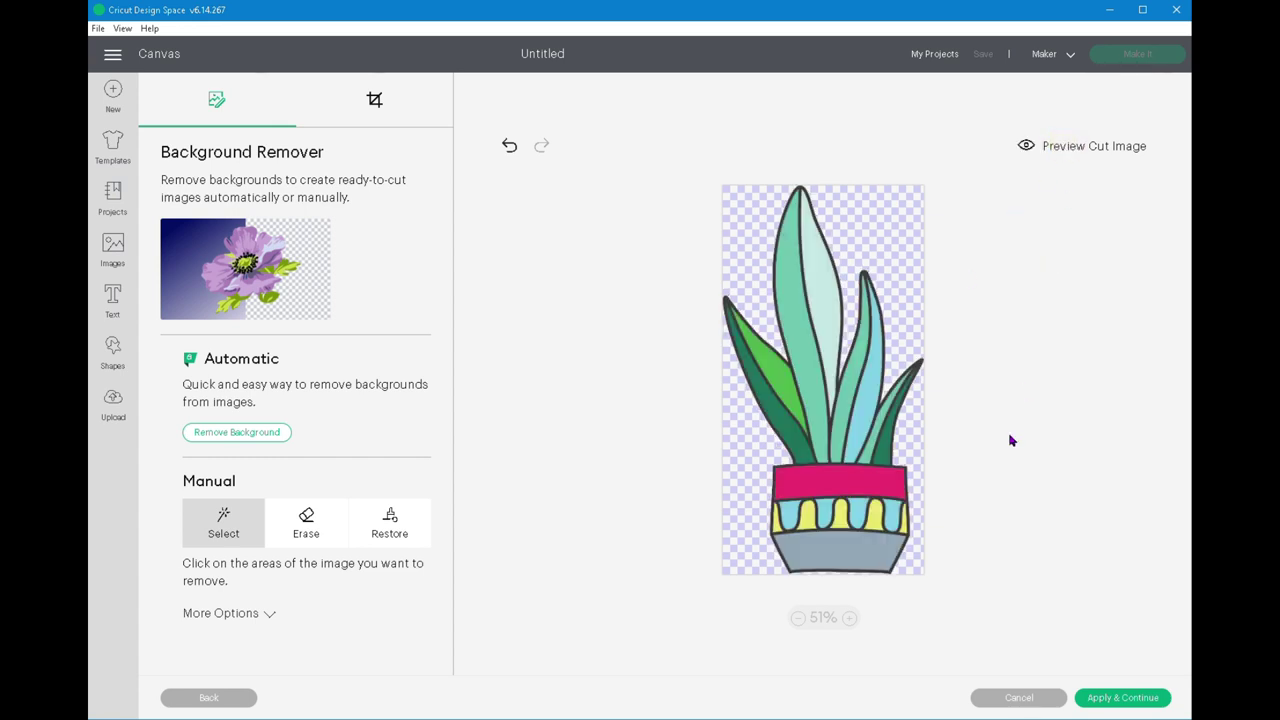
{"action": "left_click", "coordinate": [1116, 697]}
{"action": "left_click", "coordinate": [688, 357]}
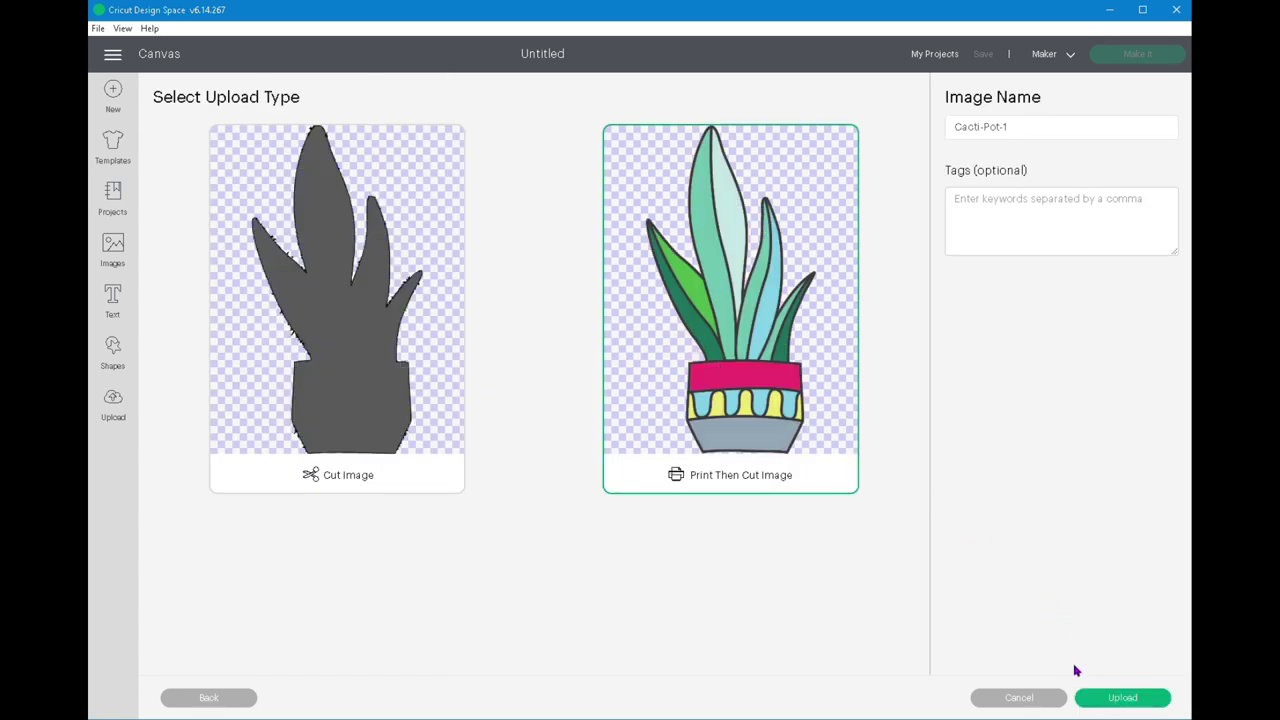
{"action": "left_click", "coordinate": [1114, 701]}
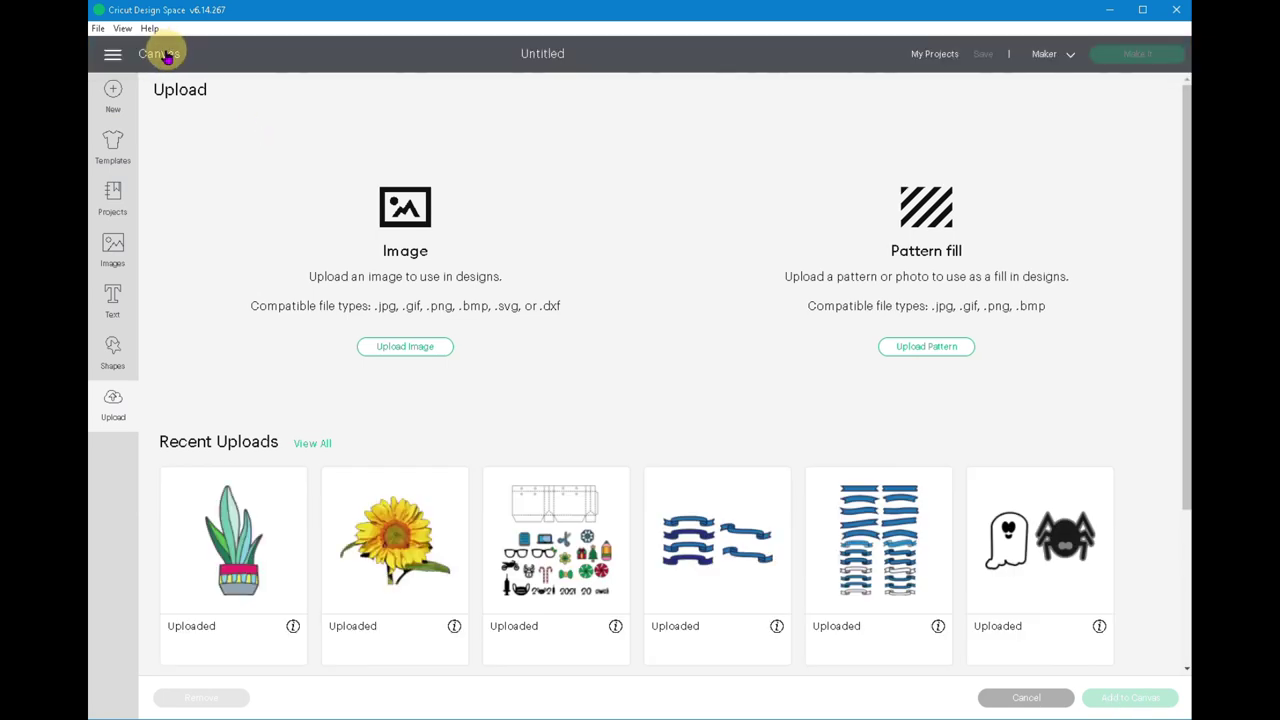
Upload IMG_1805.jpg as a Complex image and continue to background removal
{"action": "left_click", "coordinate": [165, 54]}
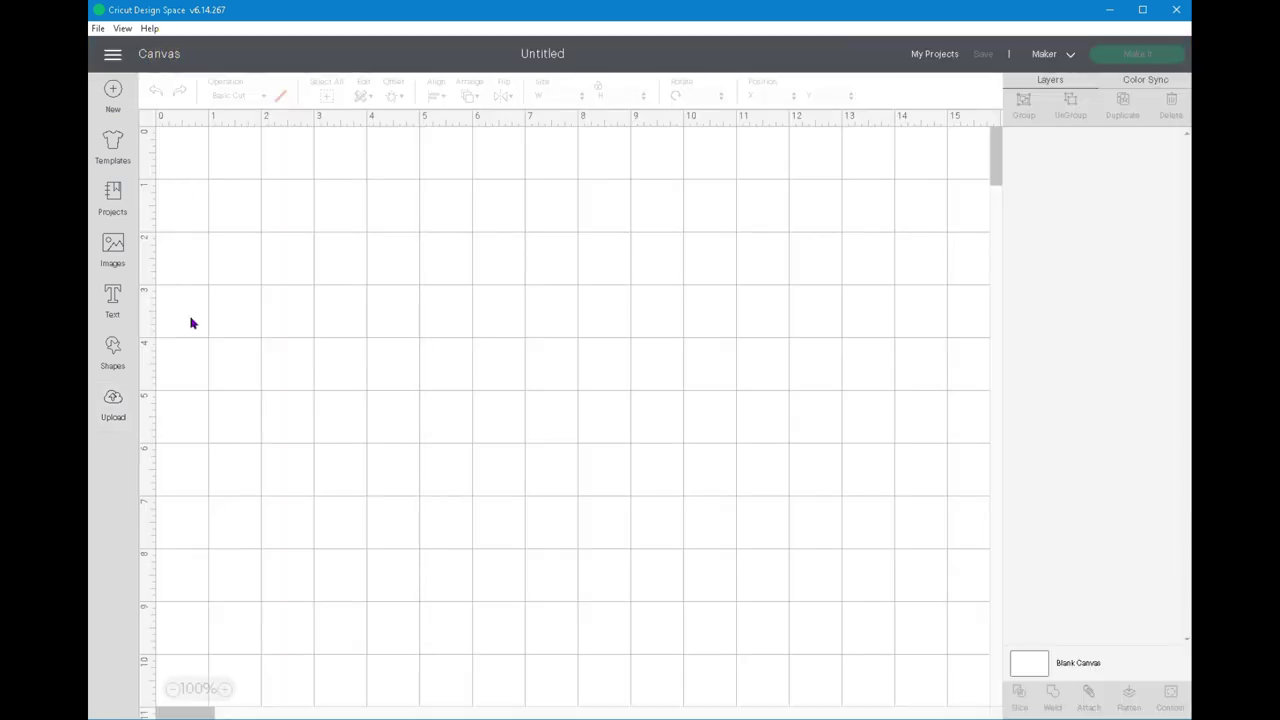
{"action": "left_click", "coordinate": [113, 402]}
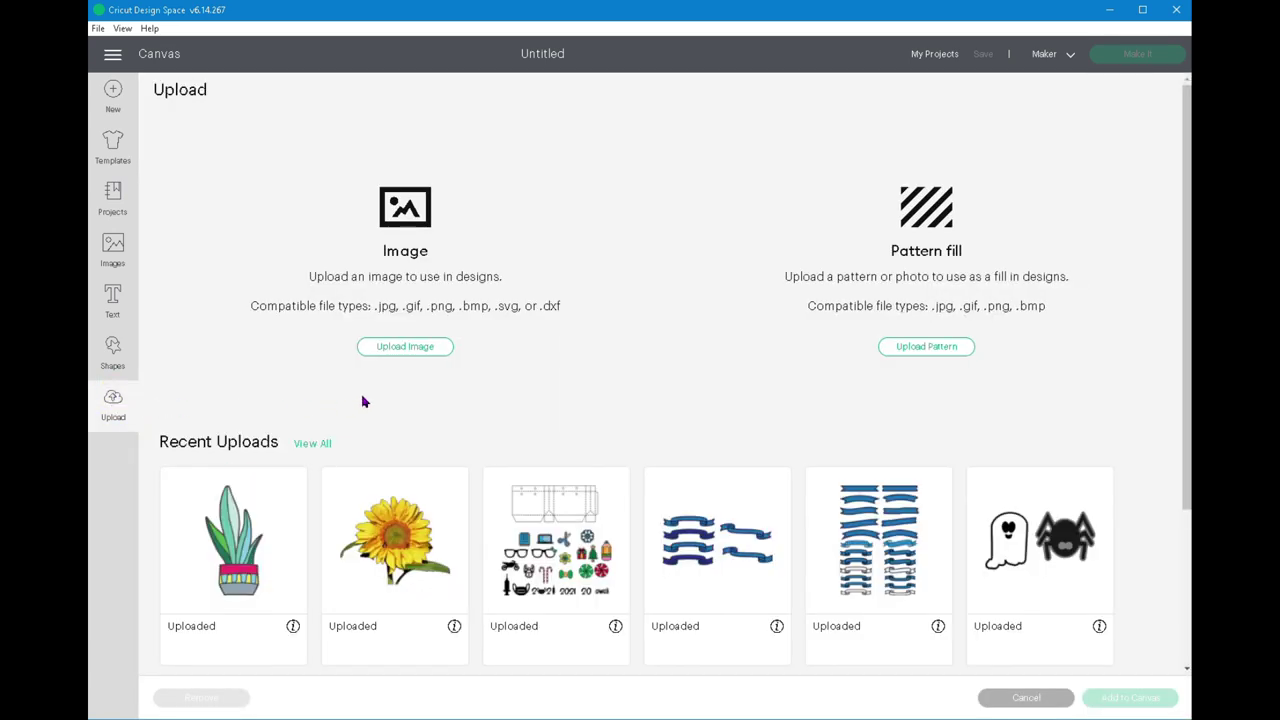
{"action": "left_click", "coordinate": [391, 353]}
{"action": "left_click", "coordinate": [665, 376]}
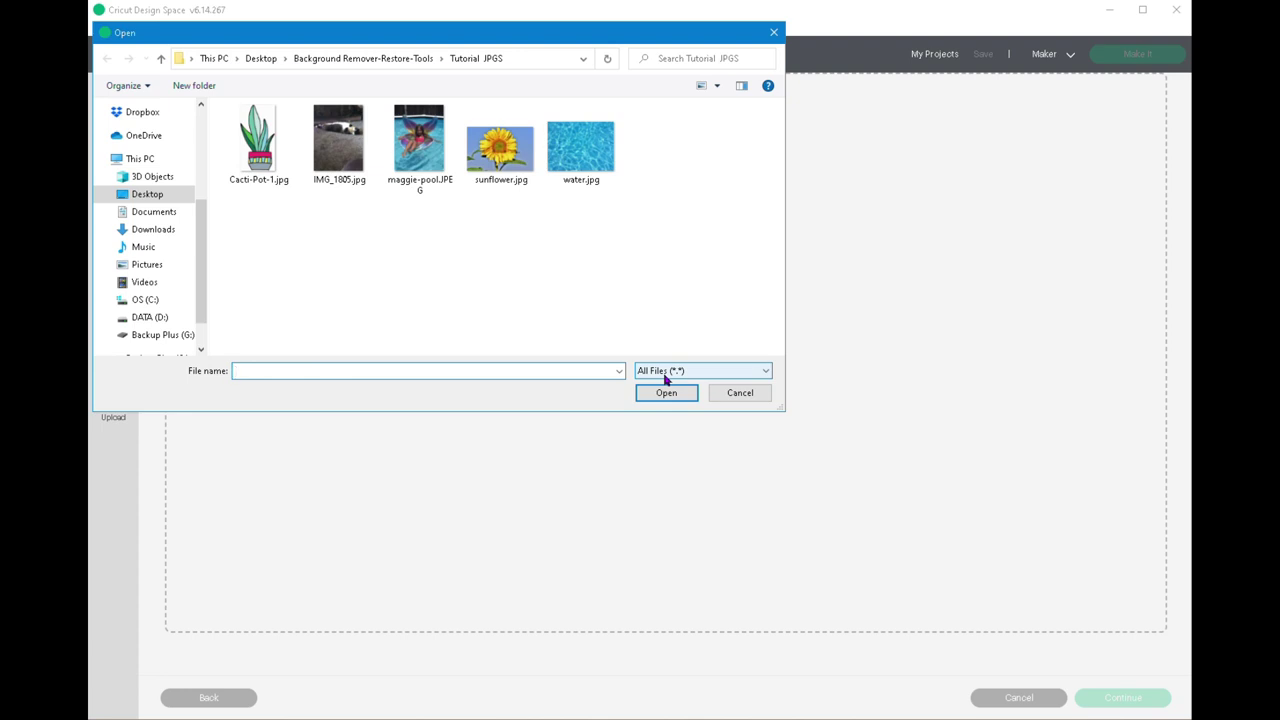
{"action": "left_click", "coordinate": [340, 160]}
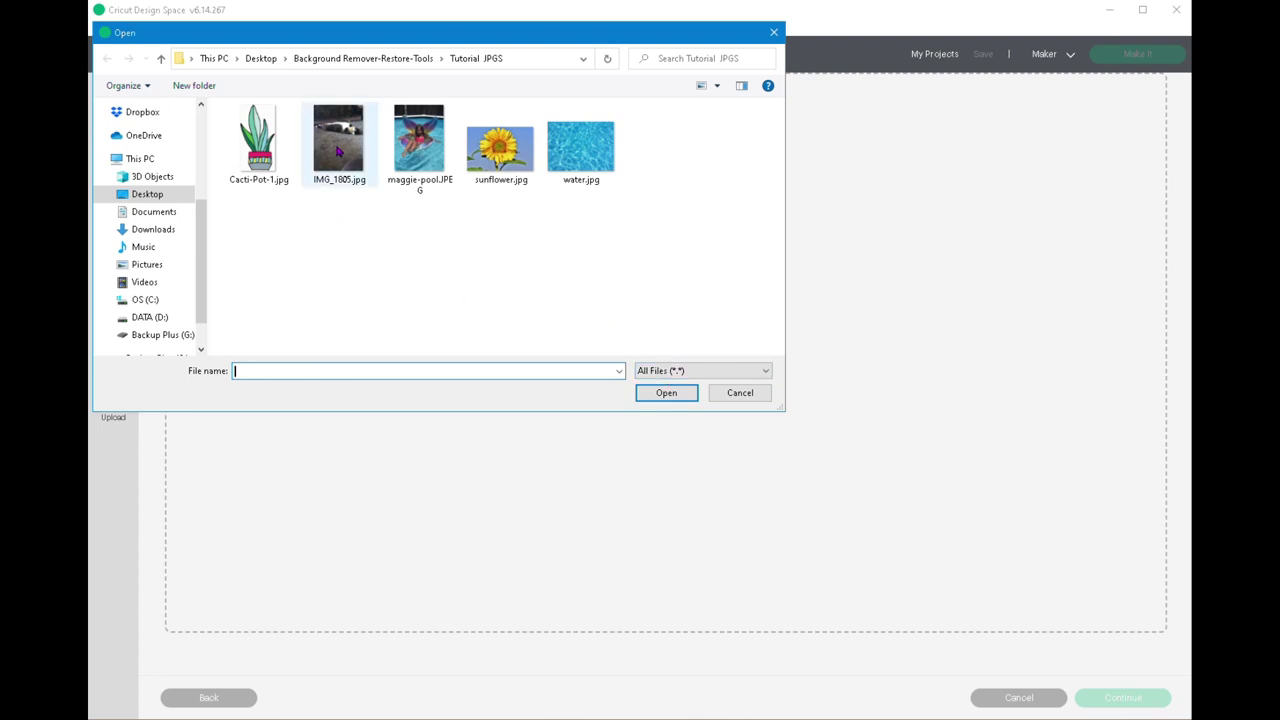
{"action": "left_click", "coordinate": [666, 393]}
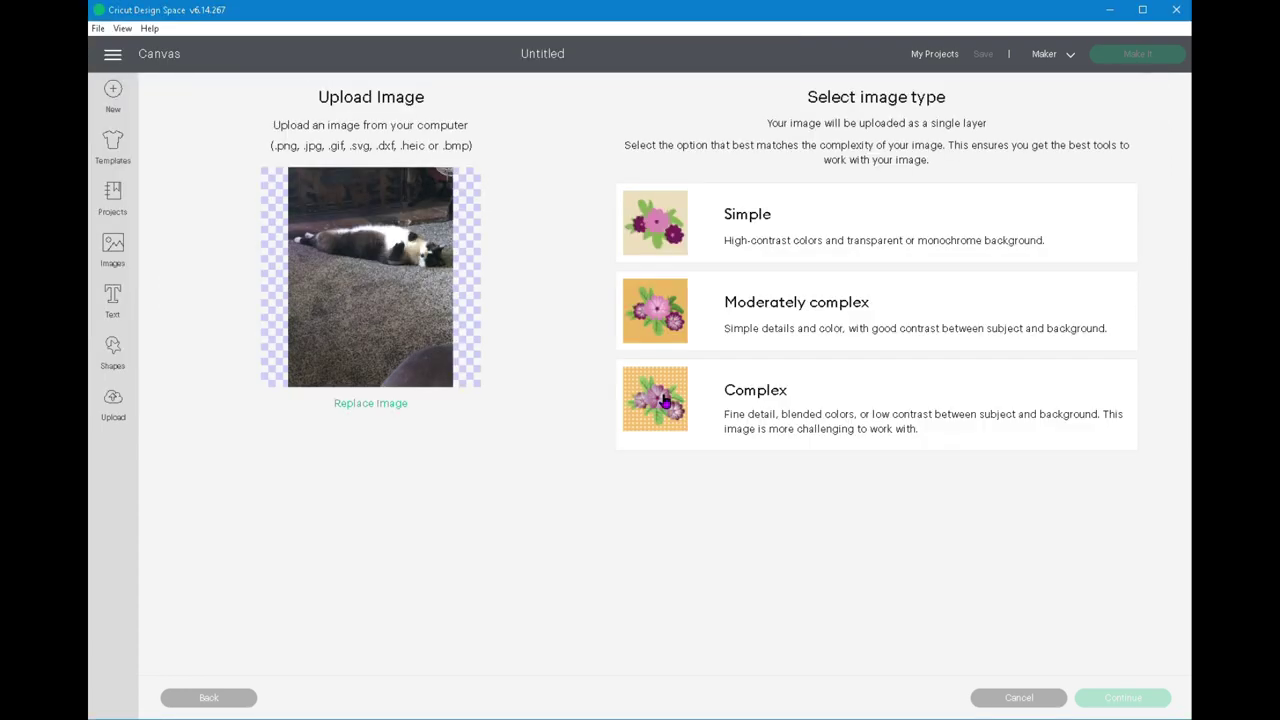
{"action": "left_click", "coordinate": [748, 404]}
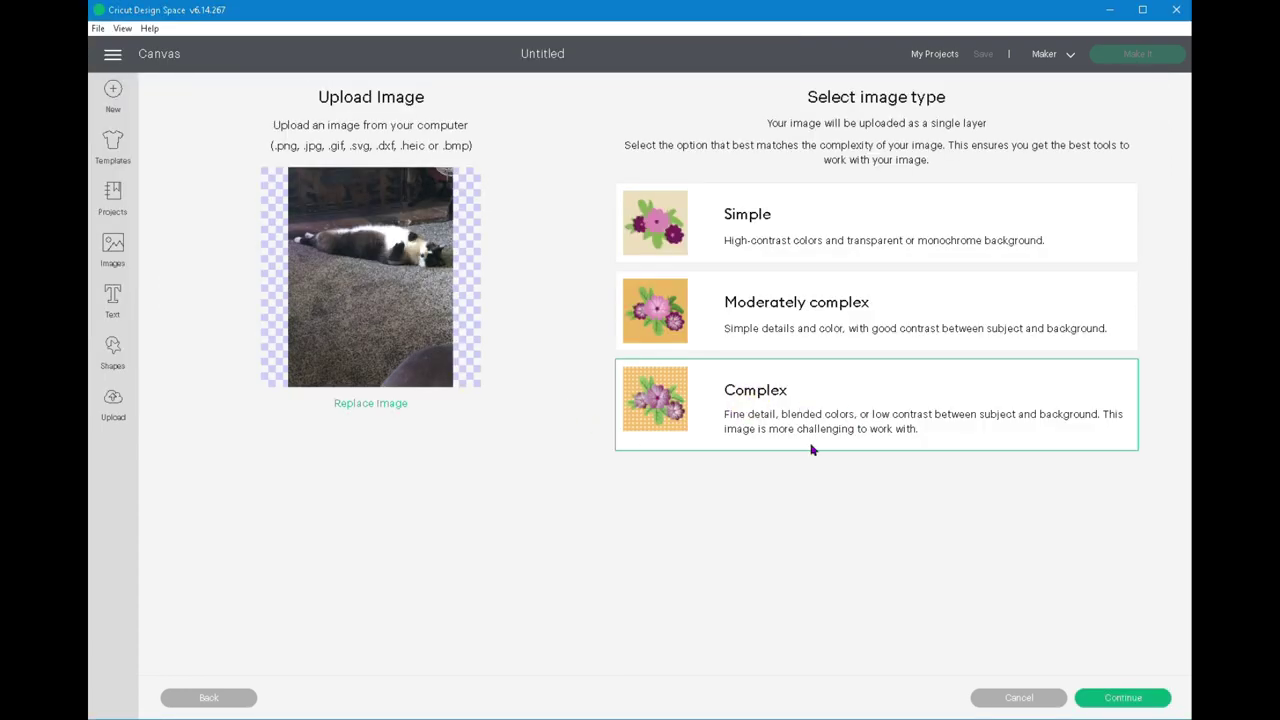
{"action": "left_click", "coordinate": [1124, 696]}
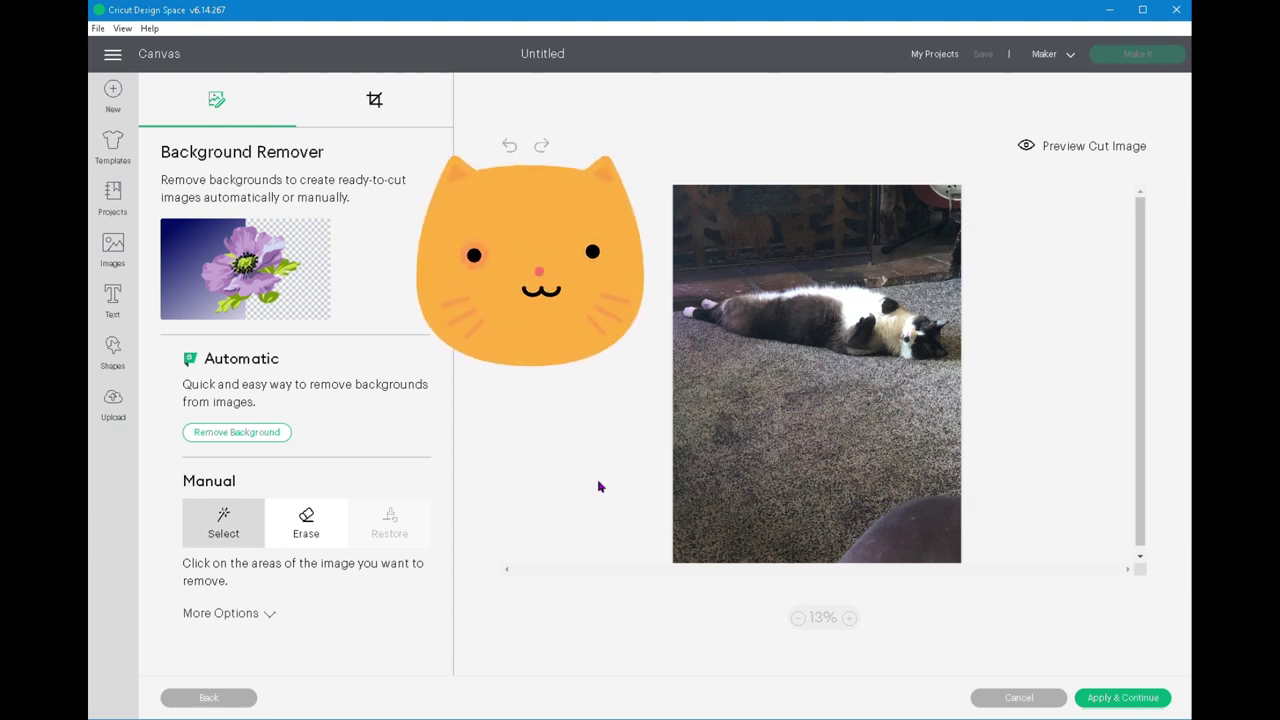
Auto-remove the cat photo's background, check its cut outline, and save it as Print Then Cut
{"action": "left_click", "coordinate": [229, 438]}
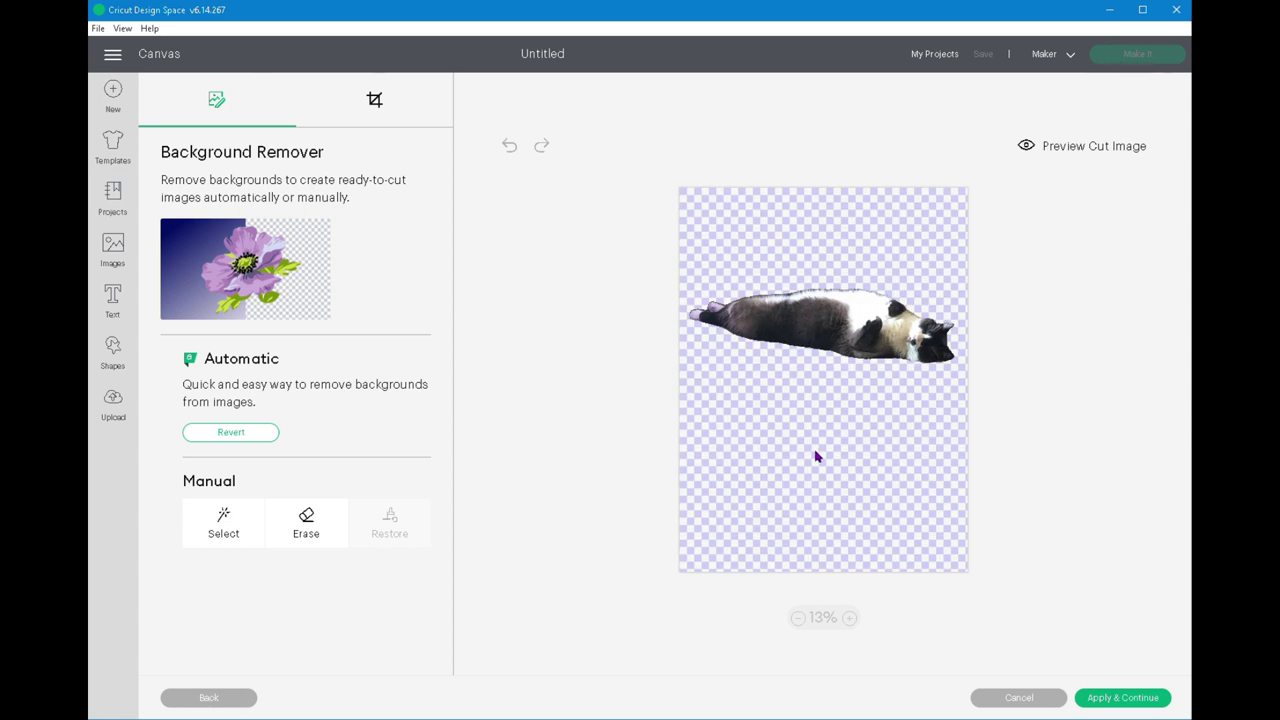
{"action": "left_click", "coordinate": [1058, 146]}
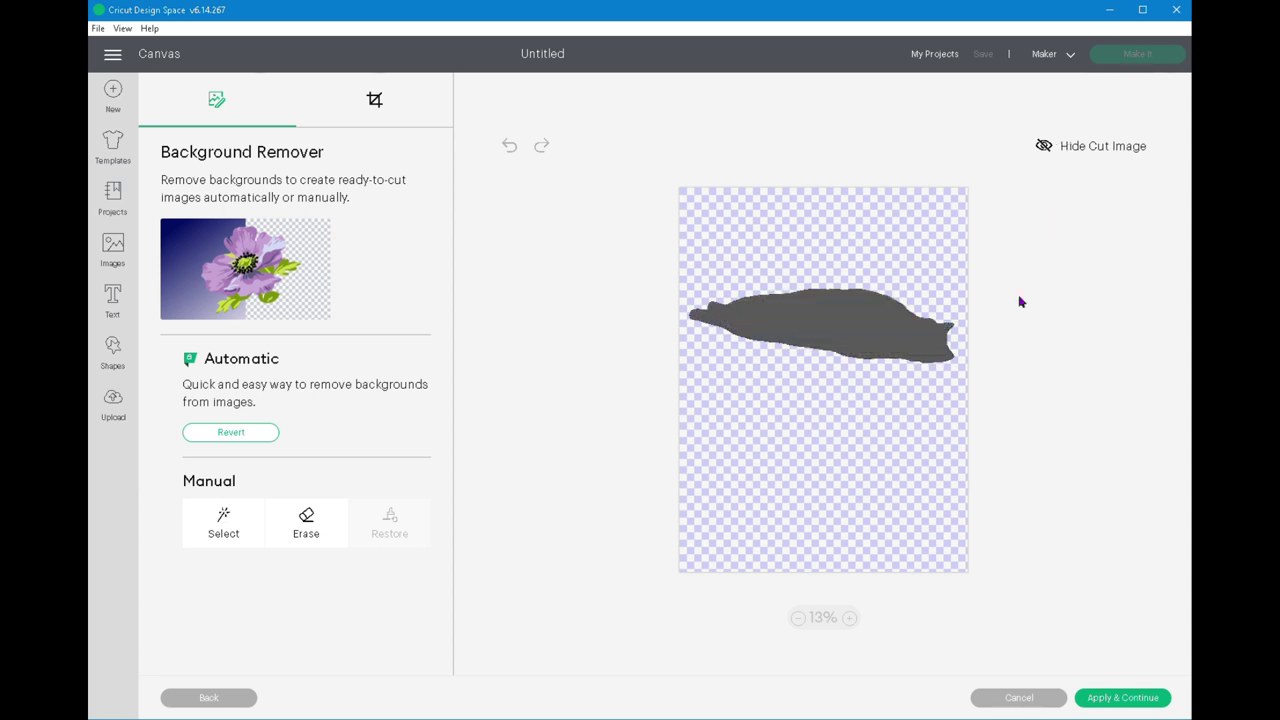
{"action": "left_click", "coordinate": [1070, 146]}
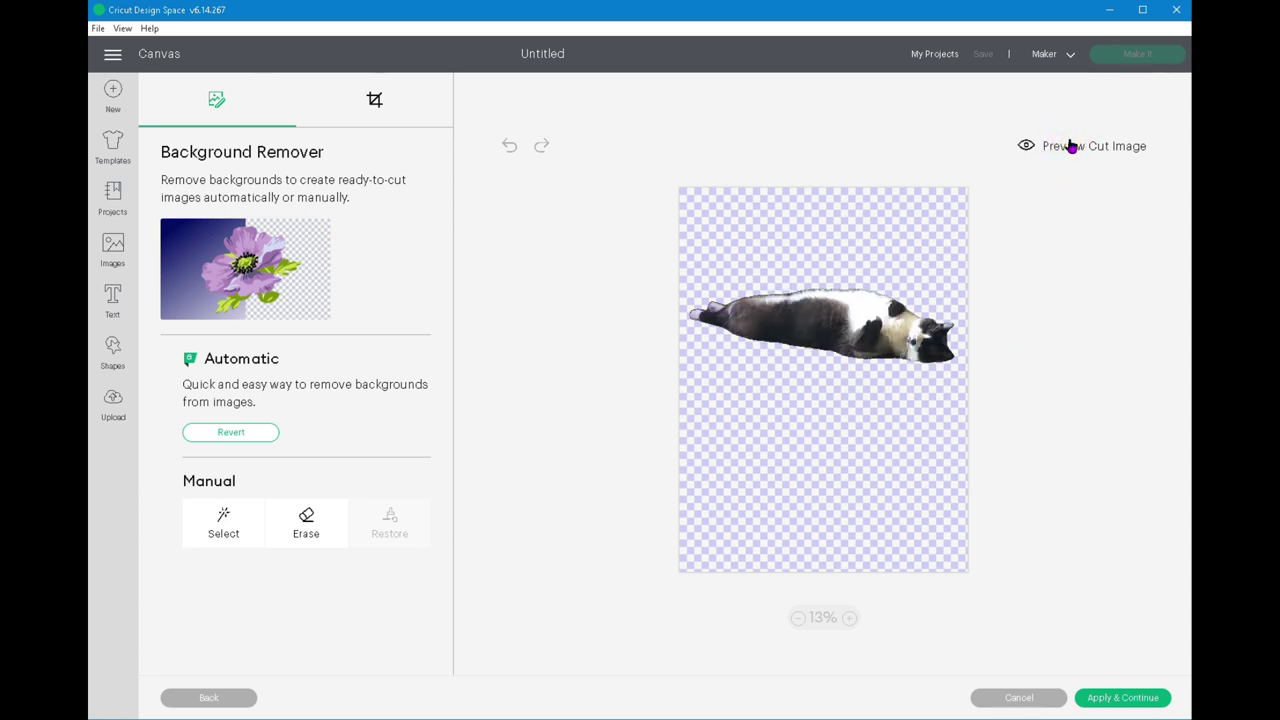
{"action": "left_click", "coordinate": [1135, 698]}
{"action": "left_click", "coordinate": [774, 348]}
{"action": "left_click", "coordinate": [1117, 697]}
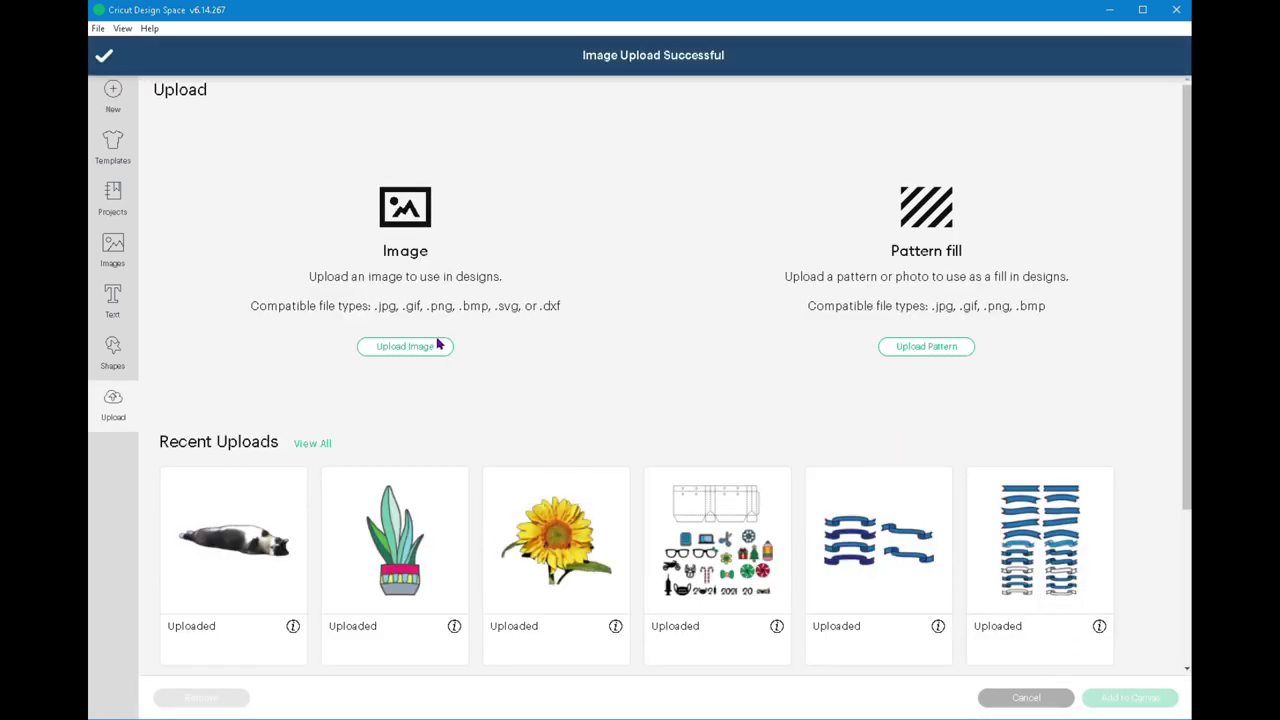
Upload maggie-pool.JPEG as a Complex image and continue to background removal
{"action": "left_click", "coordinate": [385, 351]}
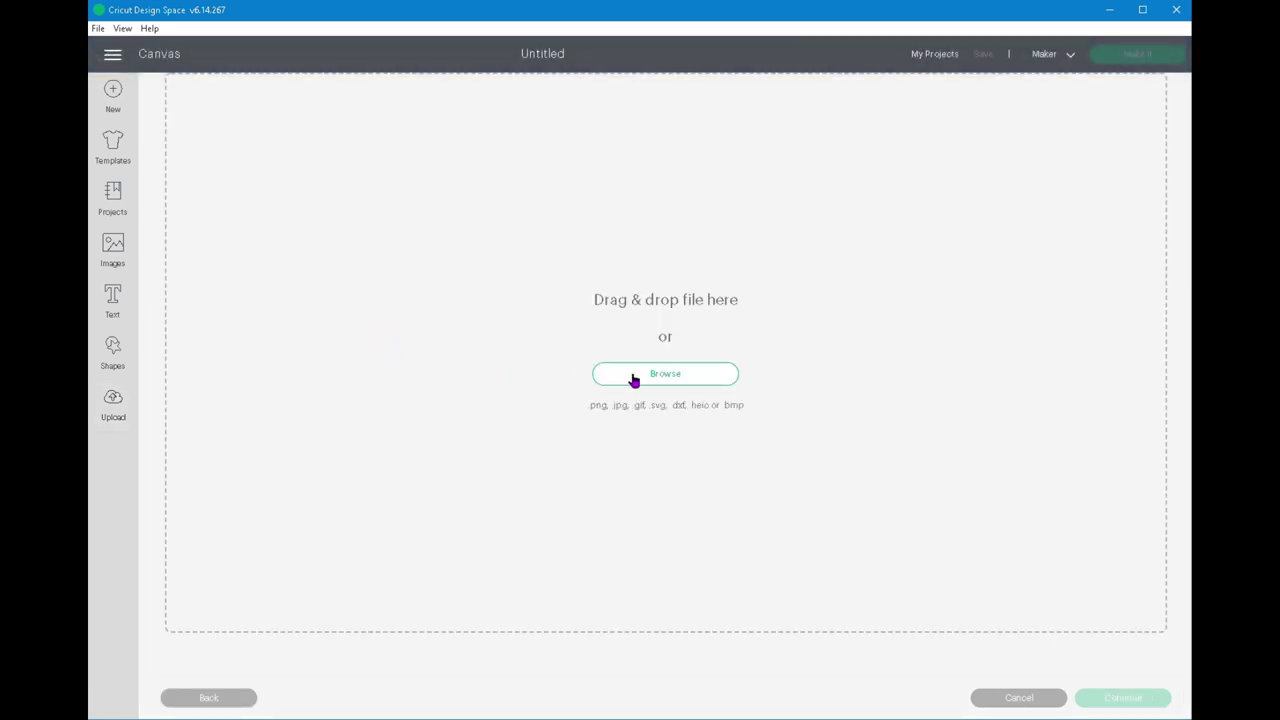
{"action": "left_click", "coordinate": [659, 378]}
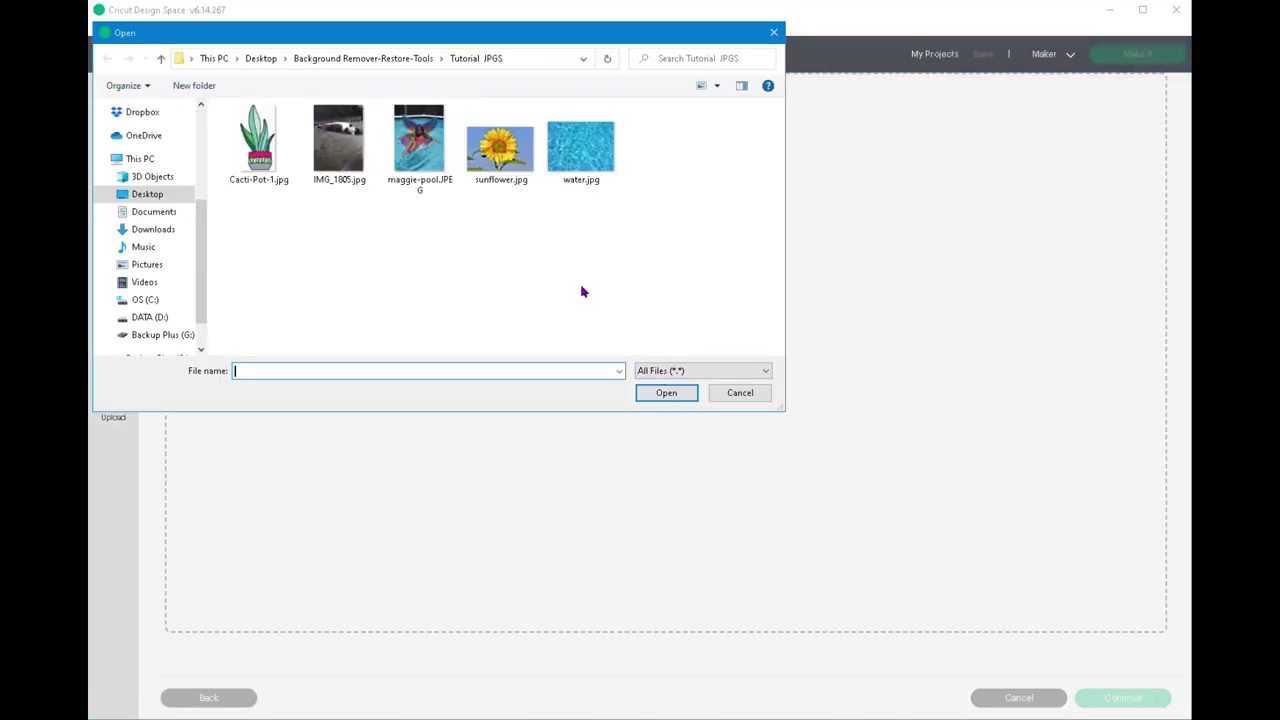
{"action": "left_click", "coordinate": [421, 143]}
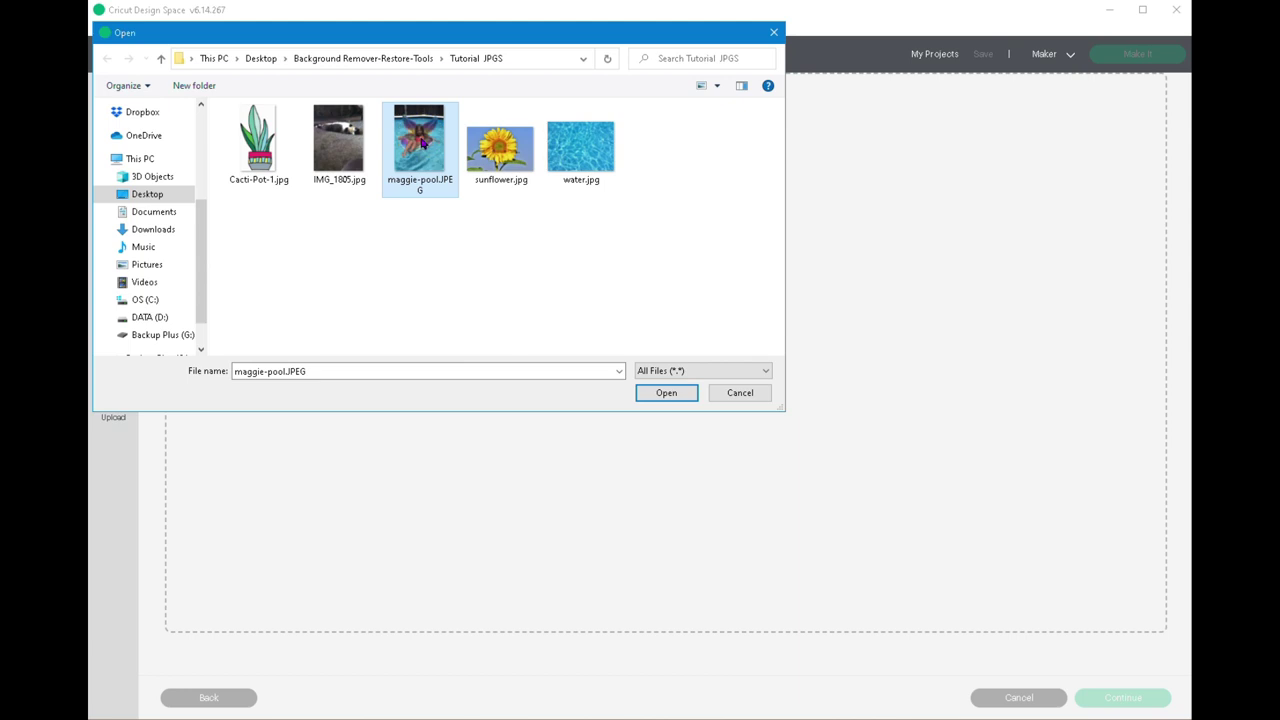
{"action": "left_click", "coordinate": [667, 393]}
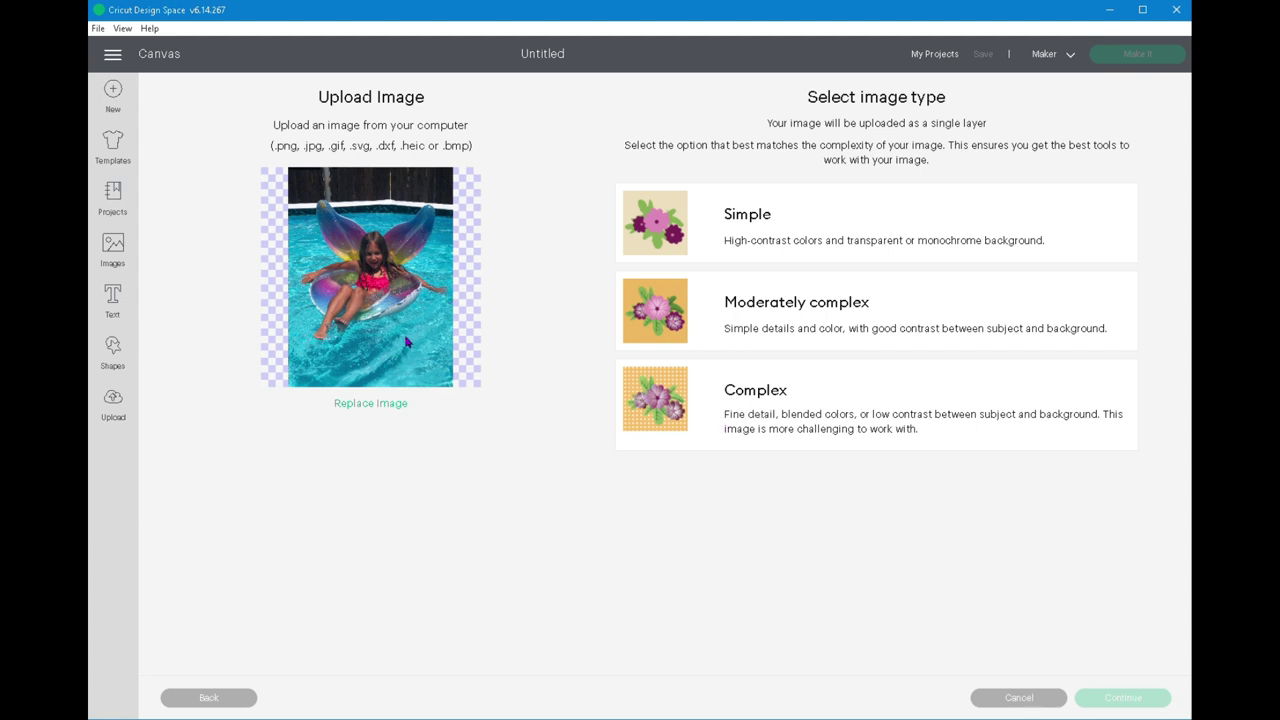
{"action": "left_click", "coordinate": [777, 402]}
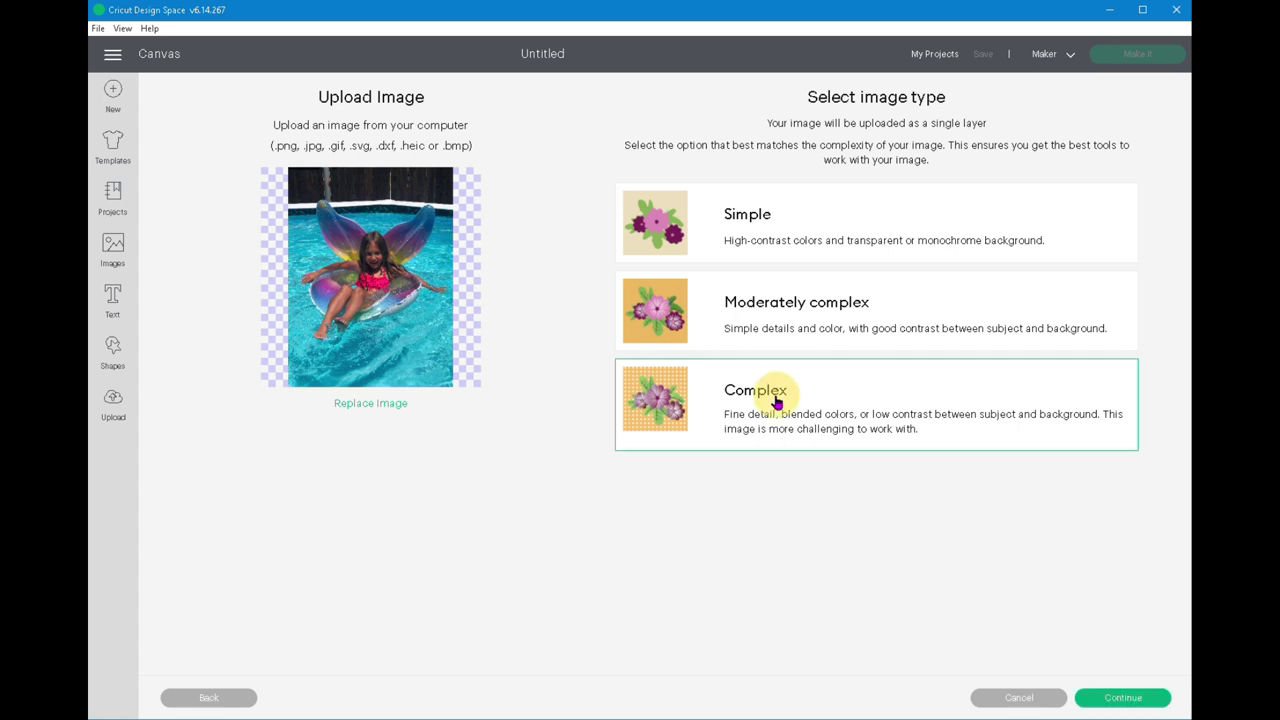
{"action": "left_click", "coordinate": [1136, 702]}
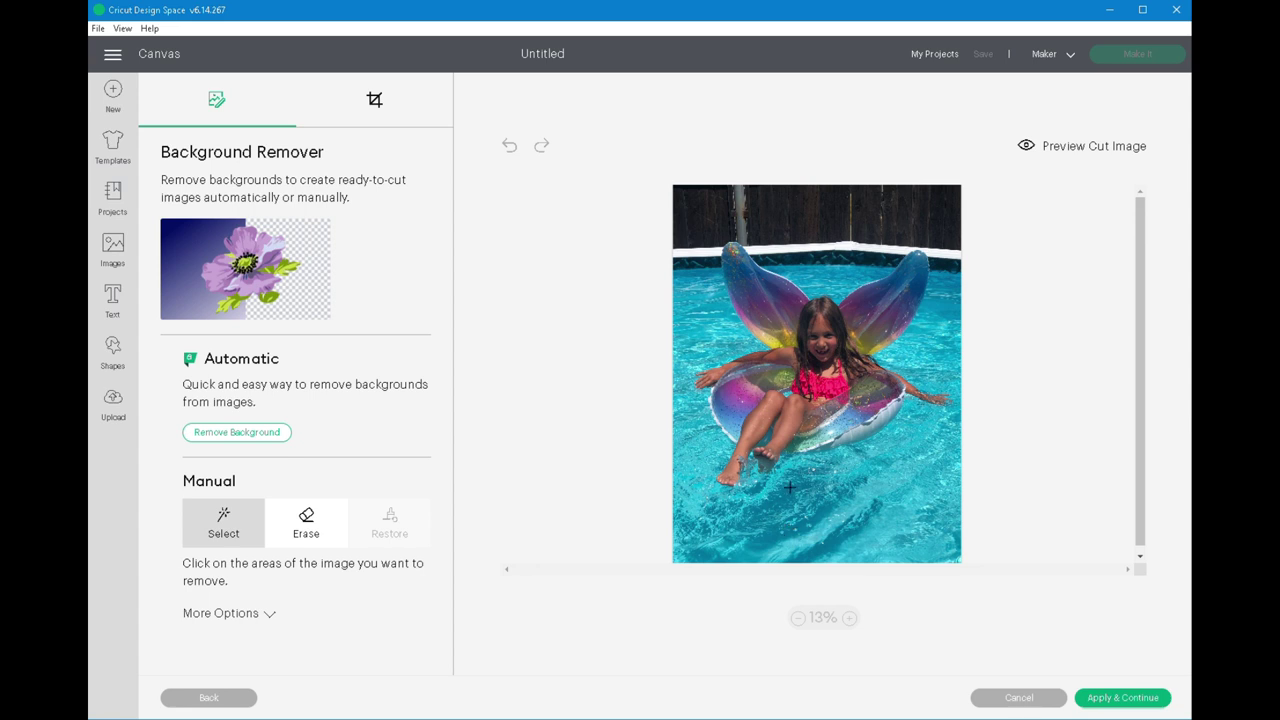
Auto-remove the pool photo's background and toggle the cut preview to check the result
{"action": "left_click", "coordinate": [240, 433]}
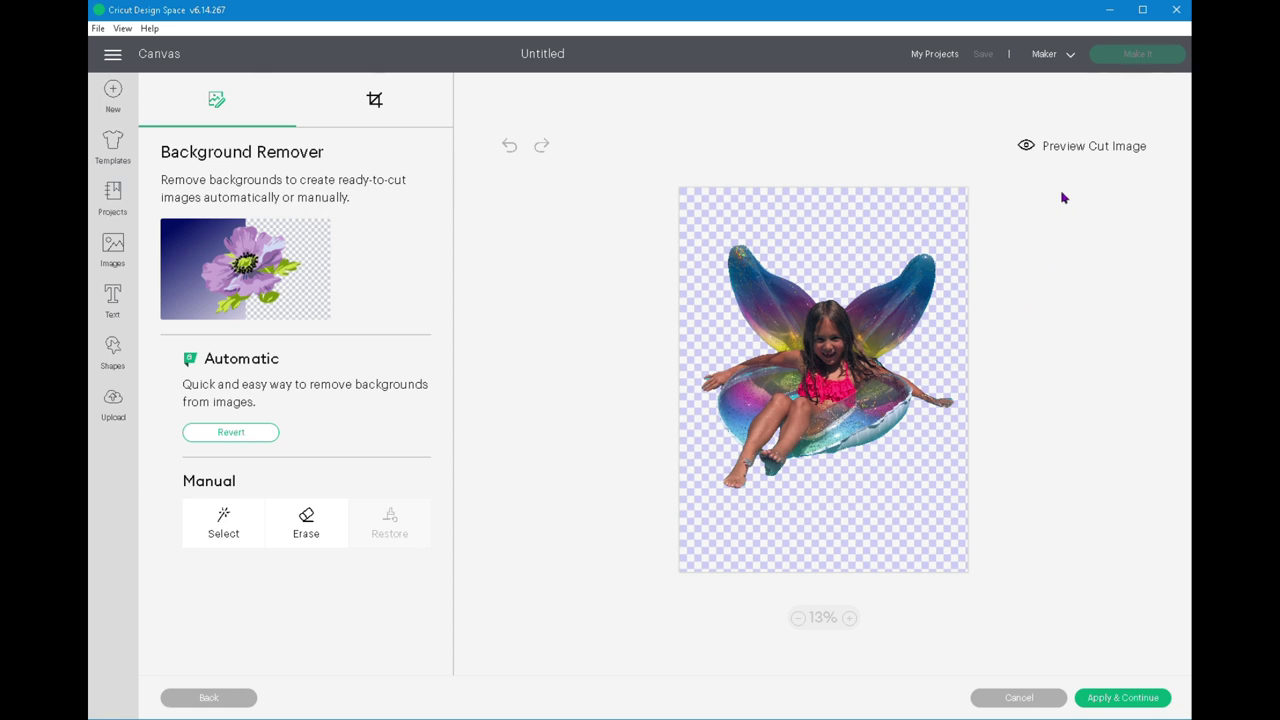
{"action": "left_click", "coordinate": [1064, 149]}
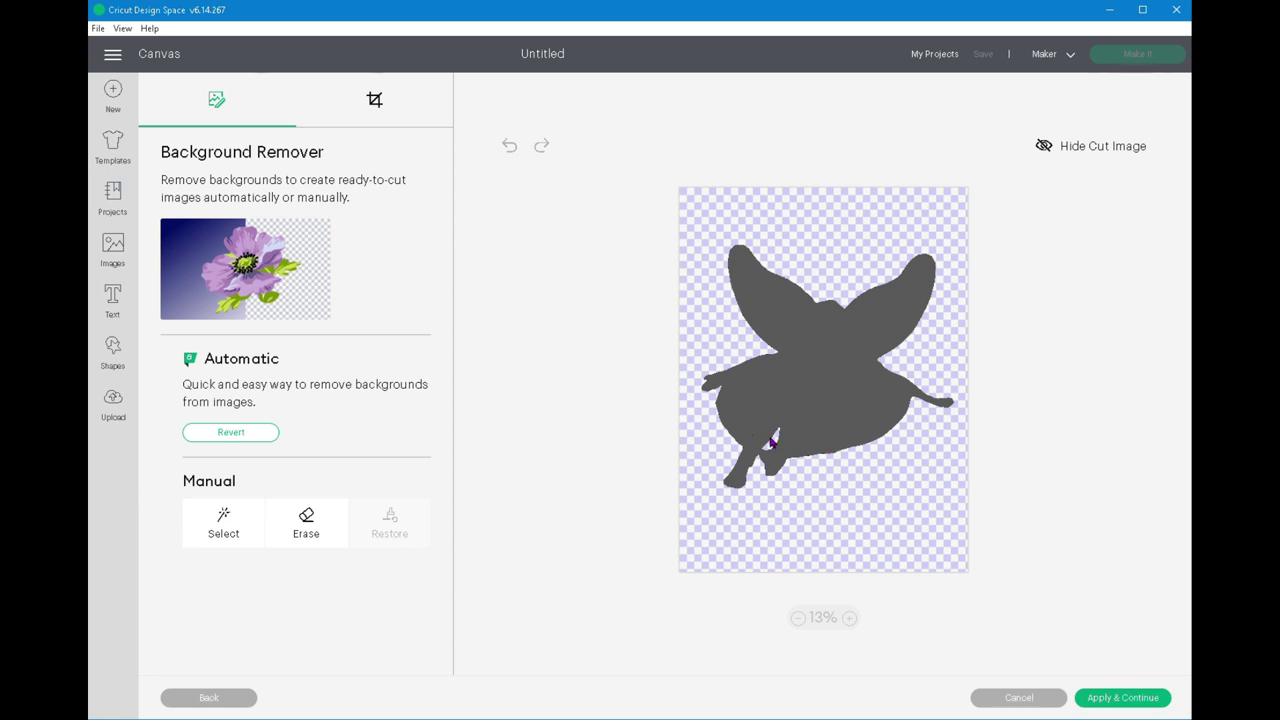
{"action": "left_click", "coordinate": [1088, 148]}
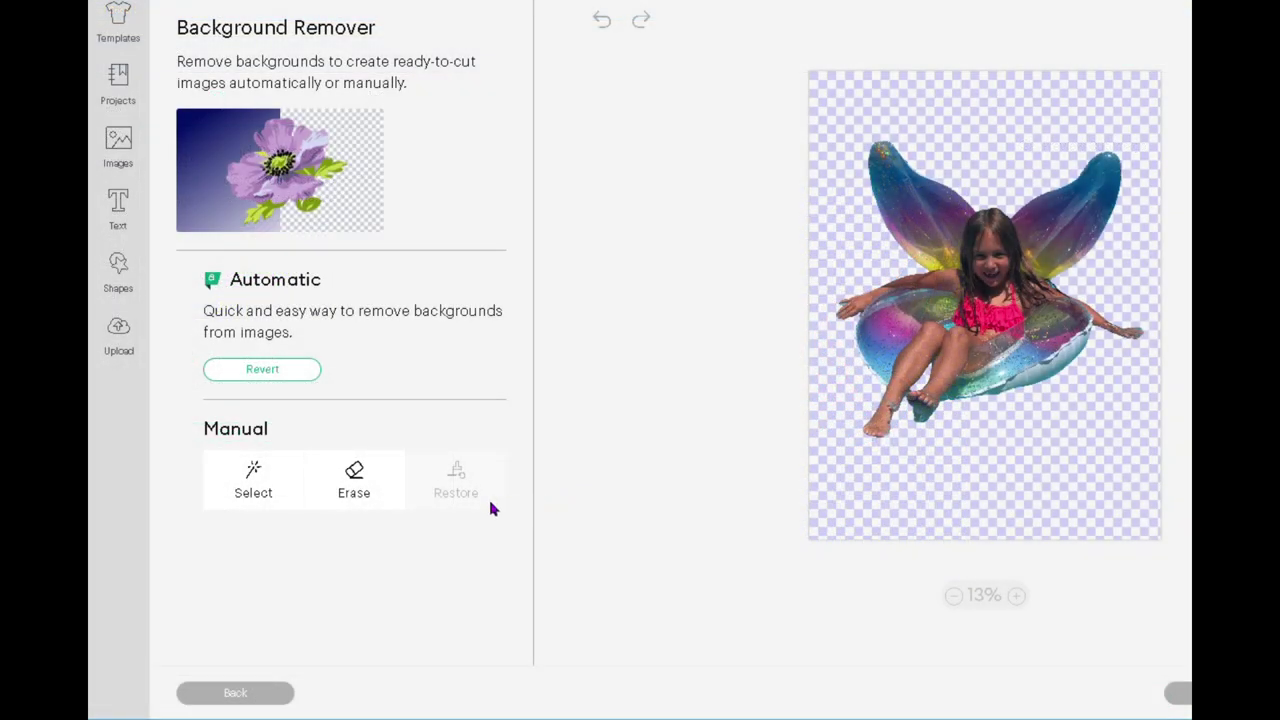
Erase leftover specks in the empty background with the Erase tool
{"action": "left_click", "coordinate": [340, 490]}
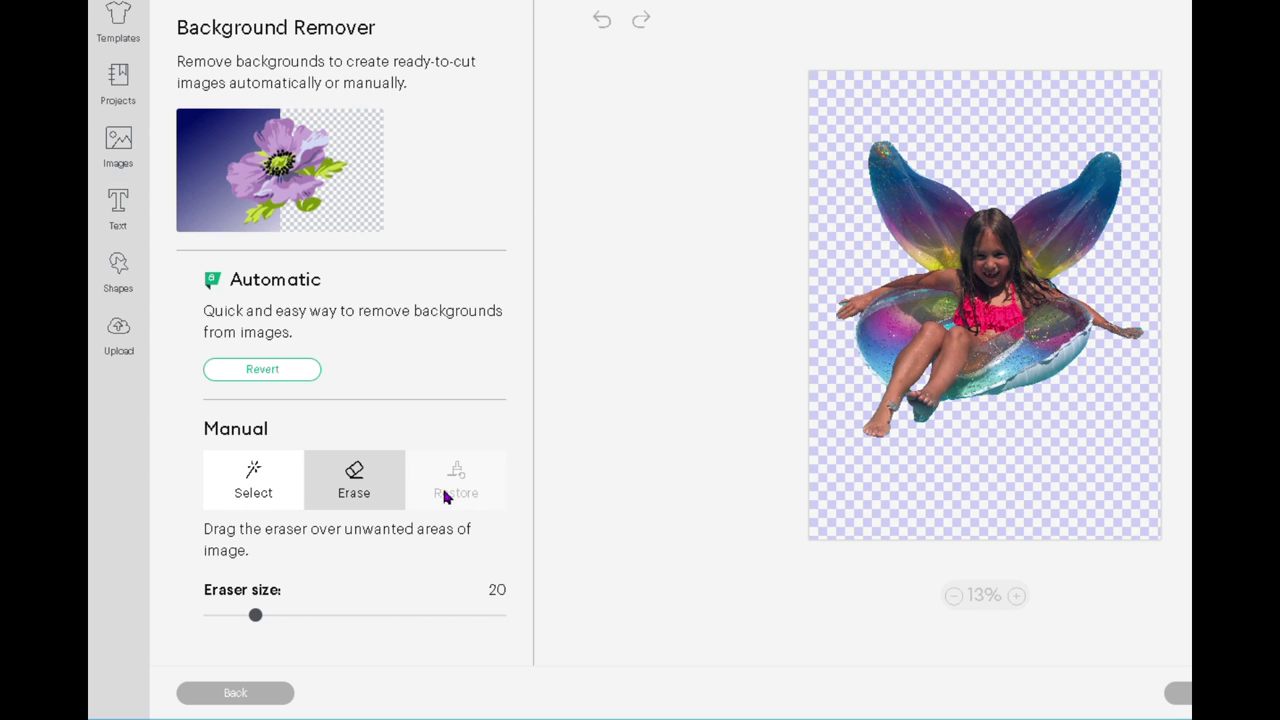
{"action": "left_click", "coordinate": [356, 486]}
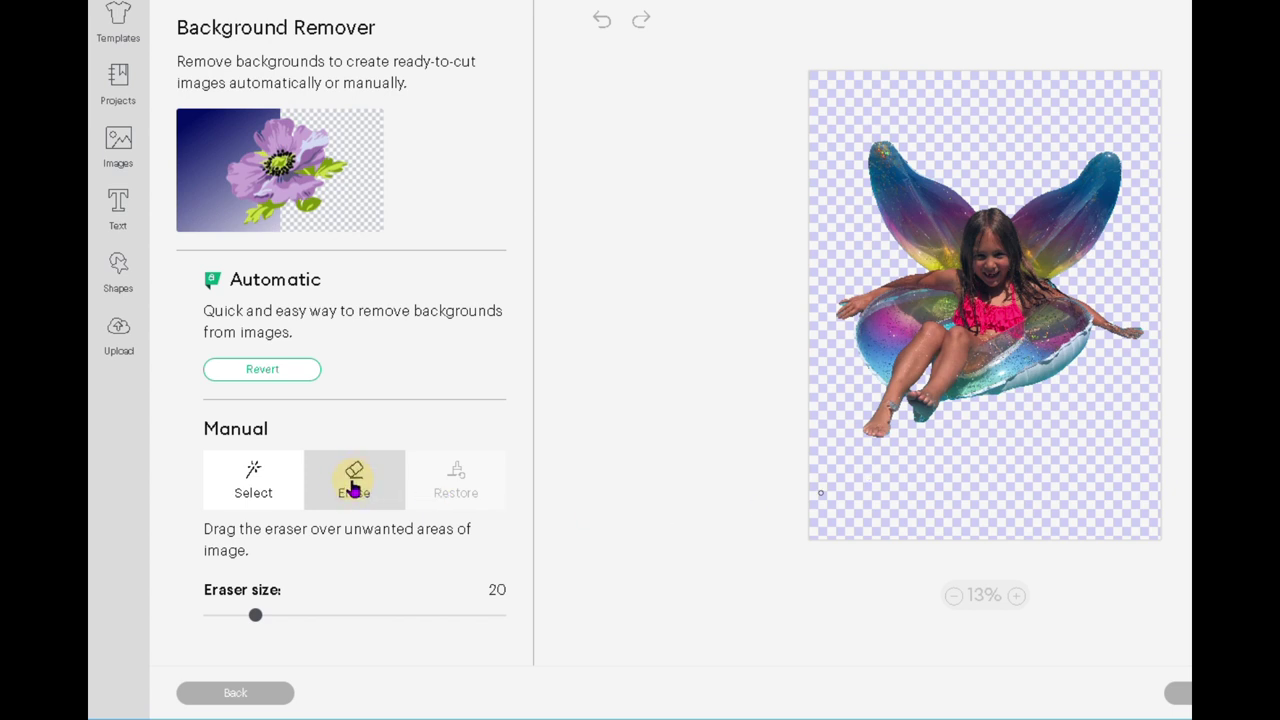
{"action": "left_click", "coordinate": [1072, 468]}
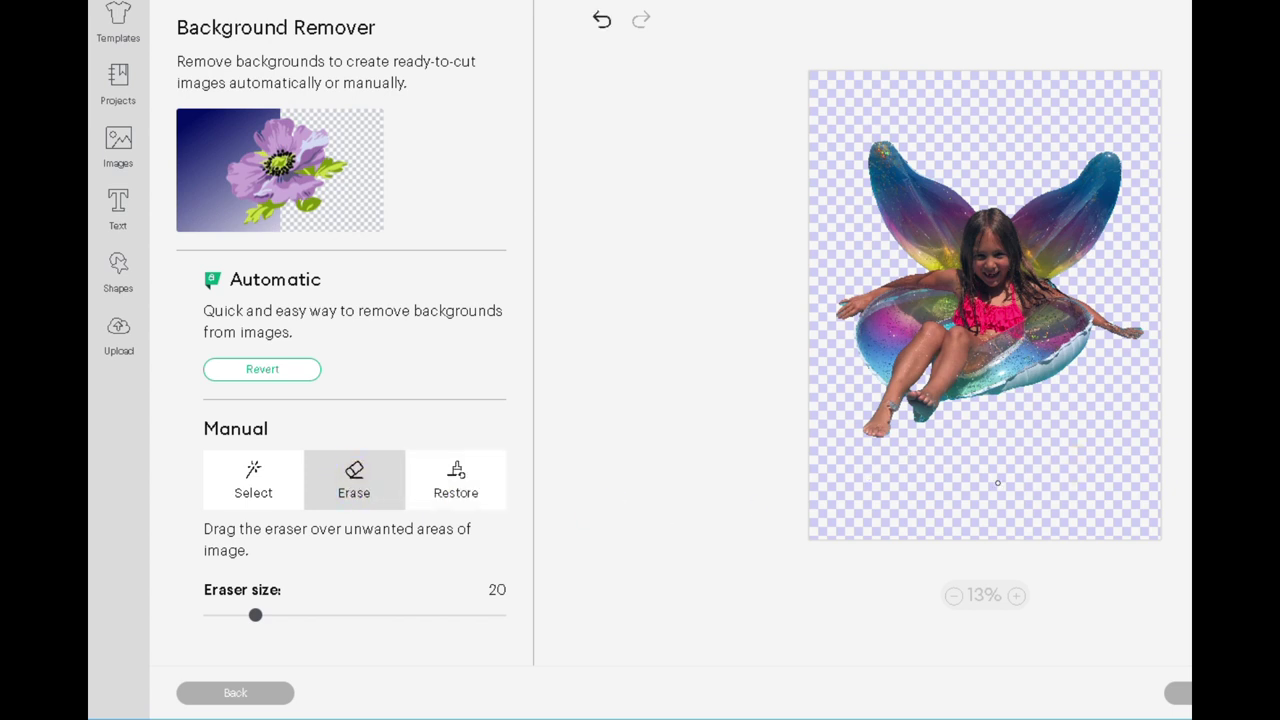
Restore the girl's legs and foot, growing the Restore brush from 16 to 38
{"action": "left_click", "coordinate": [443, 485]}
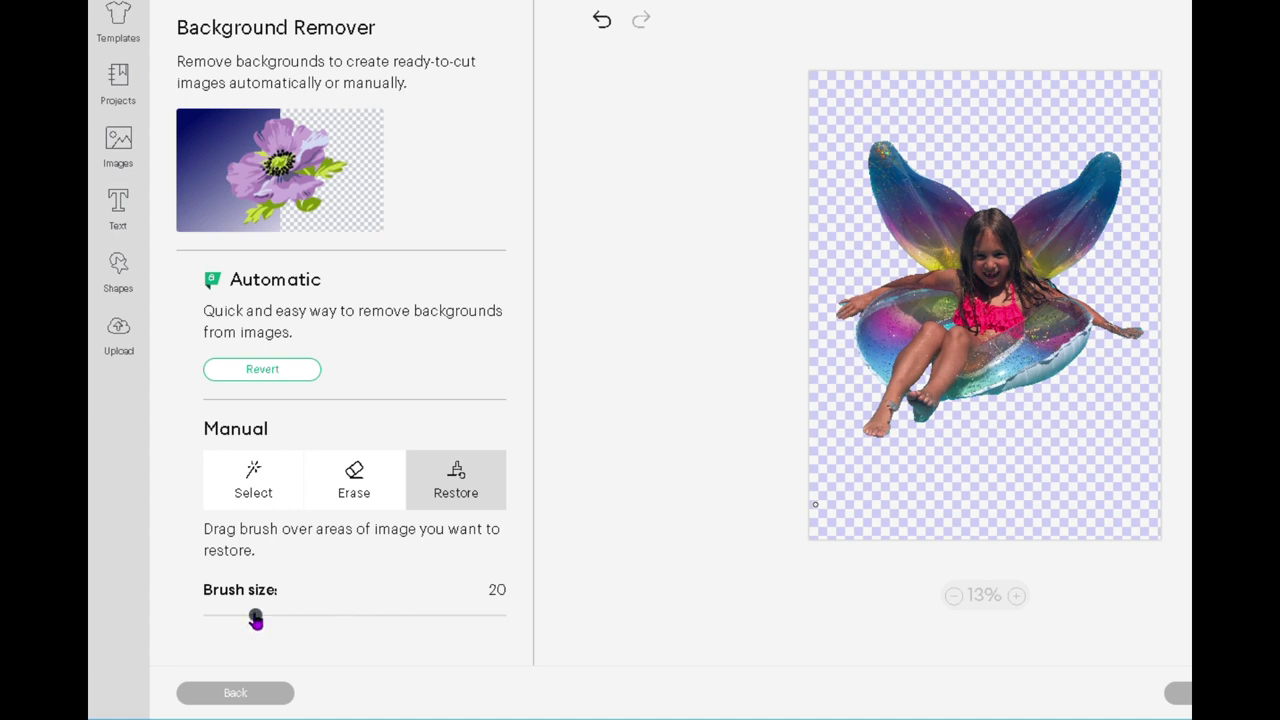
{"action": "mouse_move", "coordinate": [254, 617]}
{"action": "left_mouse_down"}
{"action": "mouse_move", "coordinate": [502, 626]}
{"action": "mouse_move", "coordinate": [228, 627]}
{"action": "left_mouse_up"}
{"action": "left_click_drag", "start_coordinate": [237, 615], "coordinate": [250, 617]}
{"action": "mouse_move", "coordinate": [914, 390]}
{"action": "left_mouse_down"}
{"action": "mouse_move", "coordinate": [925, 368]}
{"action": "mouse_move", "coordinate": [940, 376]}
{"action": "mouse_move", "coordinate": [928, 368]}
{"action": "mouse_move", "coordinate": [923, 381]}
{"action": "left_mouse_up"}
{"action": "left_click_drag", "start_coordinate": [245, 615], "coordinate": [277, 614]}
{"action": "mouse_move", "coordinate": [914, 377]}
{"action": "left_mouse_down"}
{"action": "mouse_move", "coordinate": [938, 378]}
{"action": "mouse_move", "coordinate": [908, 386]}
{"action": "mouse_move", "coordinate": [924, 386]}
{"action": "mouse_move", "coordinate": [935, 368]}
{"action": "mouse_move", "coordinate": [943, 395]}
{"action": "mouse_move", "coordinate": [930, 375]}
{"action": "mouse_move", "coordinate": [912, 386]}
{"action": "mouse_move", "coordinate": [940, 398]}
{"action": "left_mouse_up"}
{"action": "left_click_drag", "start_coordinate": [277, 615], "coordinate": [311, 615]}
{"action": "mouse_move", "coordinate": [926, 384]}
{"action": "left_mouse_down"}
{"action": "mouse_move", "coordinate": [938, 378]}
{"action": "mouse_move", "coordinate": [904, 384]}
{"action": "mouse_move", "coordinate": [929, 369]}
{"action": "left_mouse_up"}
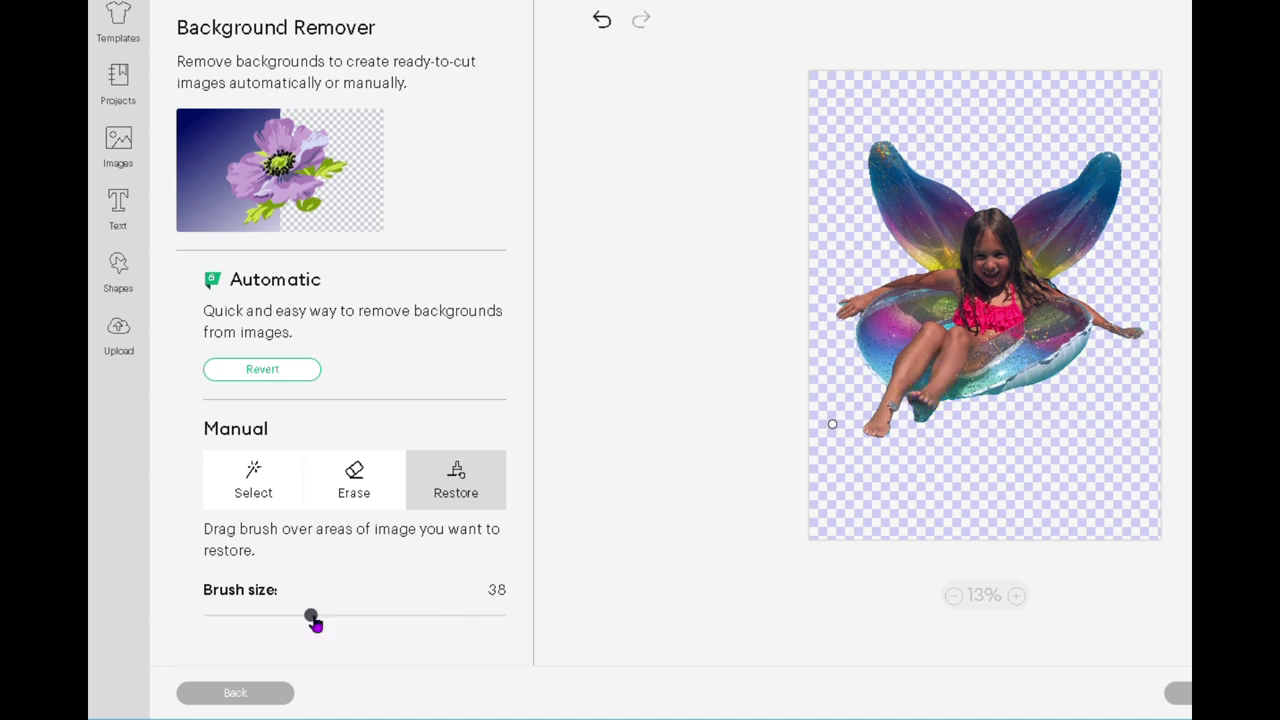
{"action": "left_click_drag", "start_coordinate": [314, 623], "coordinate": [288, 614]}
Zoom in, shrink the Restore brush to 14, and restore the girl's clipped hand
{"action": "left_click", "coordinate": [1016, 596]}
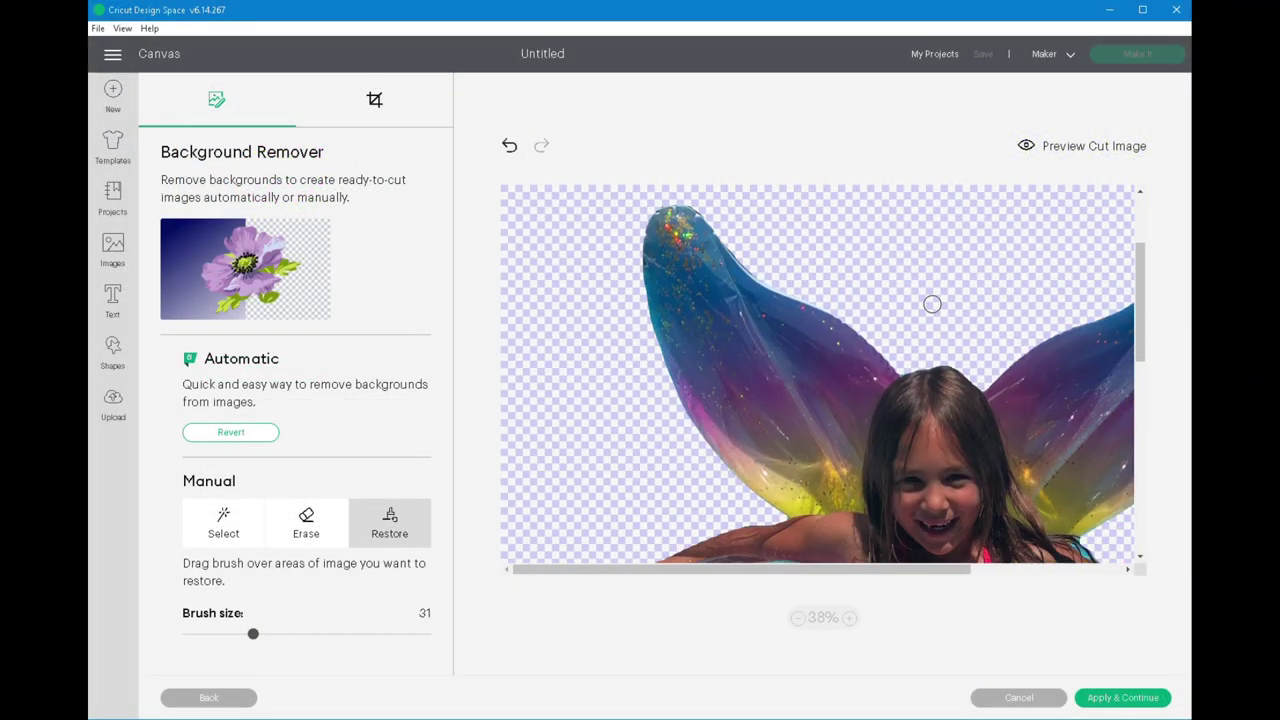
{"action": "scroll", "coordinate": [817, 374], "scroll_direction": "down", "scroll_amount": 3}
{"action": "left_click_drag", "start_coordinate": [849, 569], "coordinate": [1037, 533]}
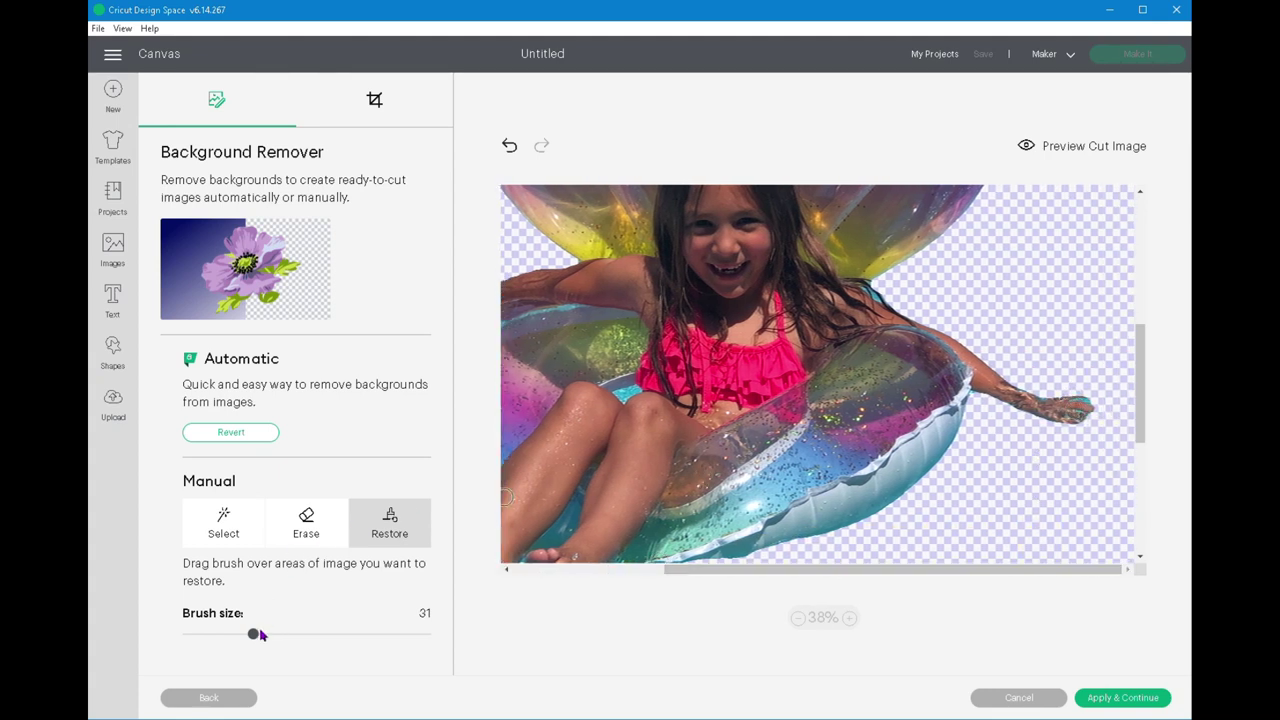
{"action": "left_click_drag", "start_coordinate": [254, 634], "coordinate": [232, 634]}
{"action": "left_click_drag", "start_coordinate": [233, 634], "coordinate": [211, 637]}
{"action": "left_click_drag", "start_coordinate": [1090, 409], "coordinate": [1094, 409]}
{"action": "left_click_drag", "start_coordinate": [1070, 401], "coordinate": [1076, 403]}
{"action": "left_click_drag", "start_coordinate": [1068, 401], "coordinate": [1090, 397]}
{"action": "mouse_move", "coordinate": [1076, 398]}
{"action": "left_mouse_down"}
{"action": "mouse_move", "coordinate": [1056, 398]}
{"action": "mouse_move", "coordinate": [1096, 409]}
{"action": "mouse_move", "coordinate": [1075, 426]}
{"action": "mouse_move", "coordinate": [1088, 417]}
{"action": "left_mouse_up"}
Restore the girl's fingertips, then zoom back out
{"action": "left_click_drag", "start_coordinate": [1094, 396], "coordinate": [1095, 394]}
{"action": "left_click_drag", "start_coordinate": [1097, 411], "coordinate": [1098, 412]}
{"action": "left_click", "coordinate": [1094, 396]}
{"action": "left_click", "coordinate": [1098, 398]}
{"action": "left_click_drag", "start_coordinate": [825, 569], "coordinate": [717, 580]}
{"action": "scroll", "coordinate": [779, 473], "scroll_direction": "down", "scroll_amount": 3}
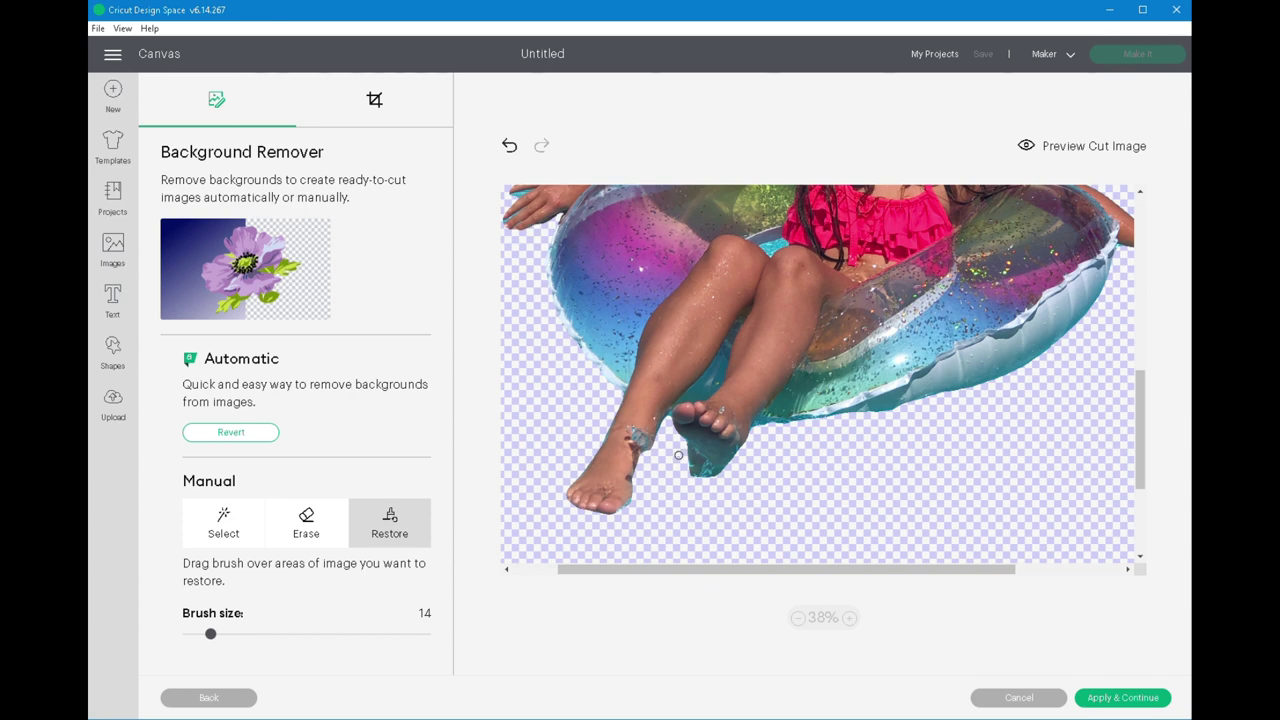
{"action": "scroll", "coordinate": [861, 466], "scroll_direction": "up", "scroll_amount": 8}
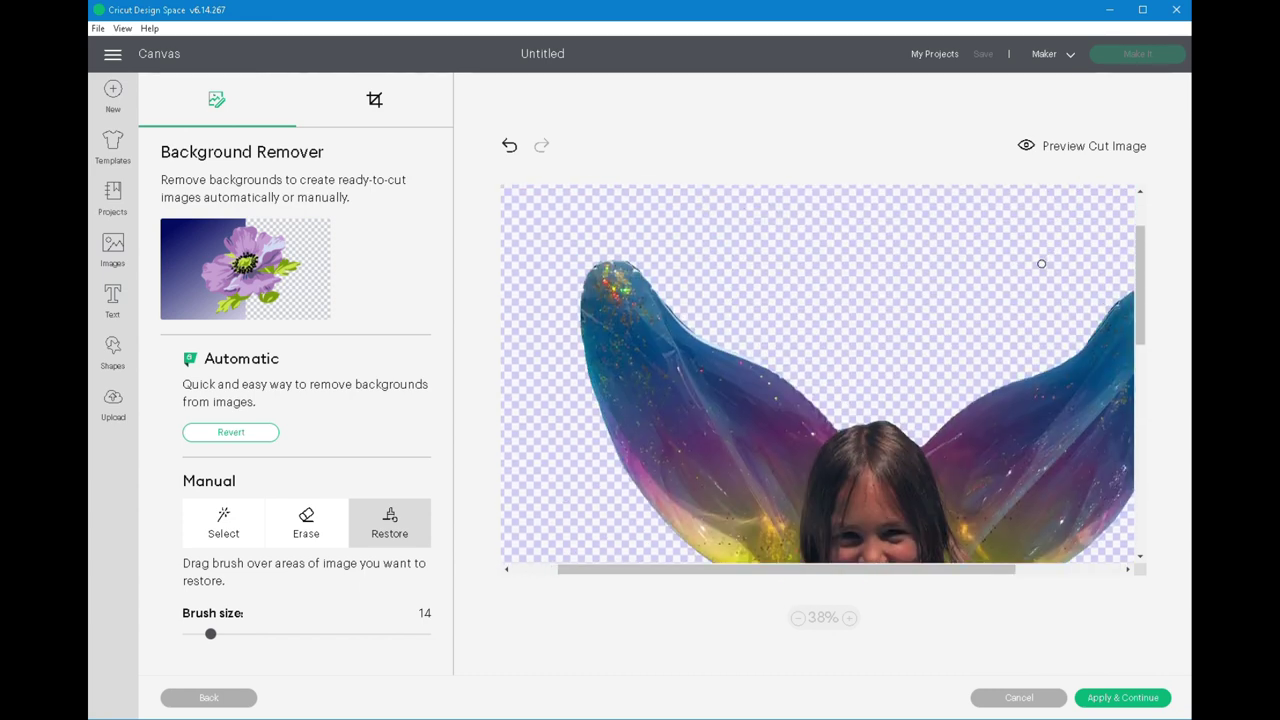
Check the cleaned photo's cut outline and upload maggie-pool as a Print Then Cut image
{"action": "left_click", "coordinate": [797, 617]}
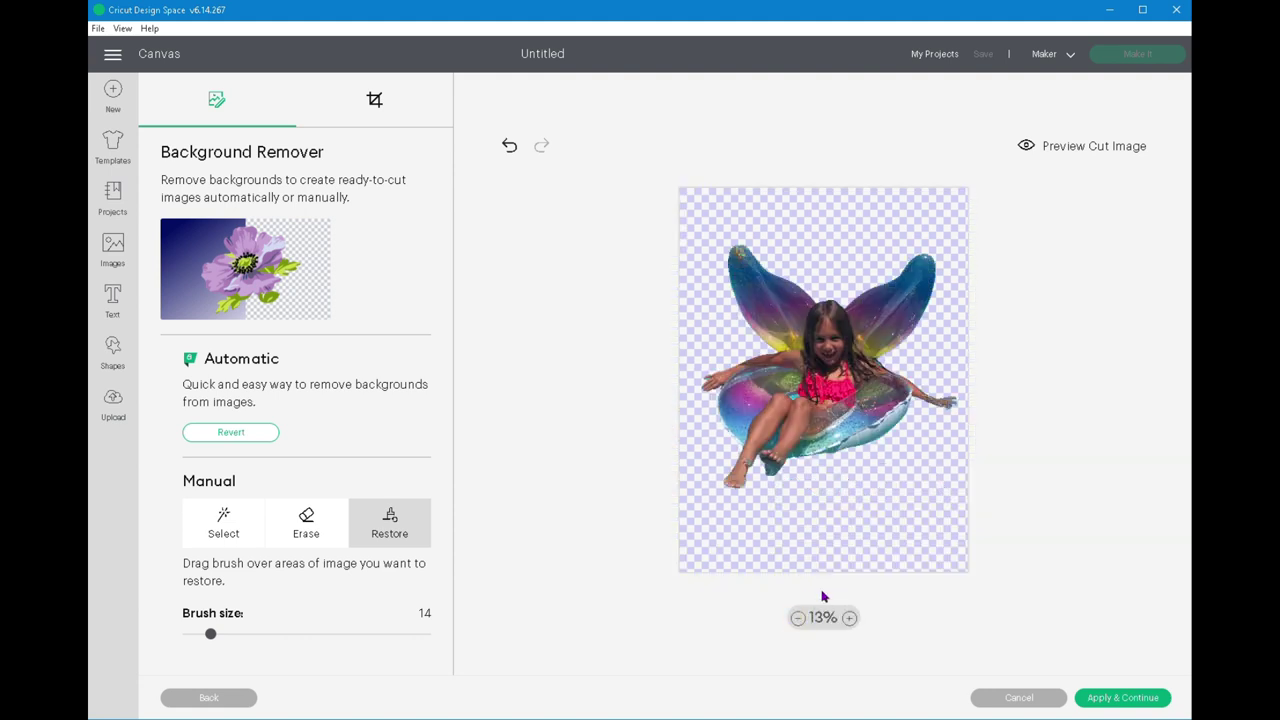
{"action": "left_click", "coordinate": [1107, 149]}
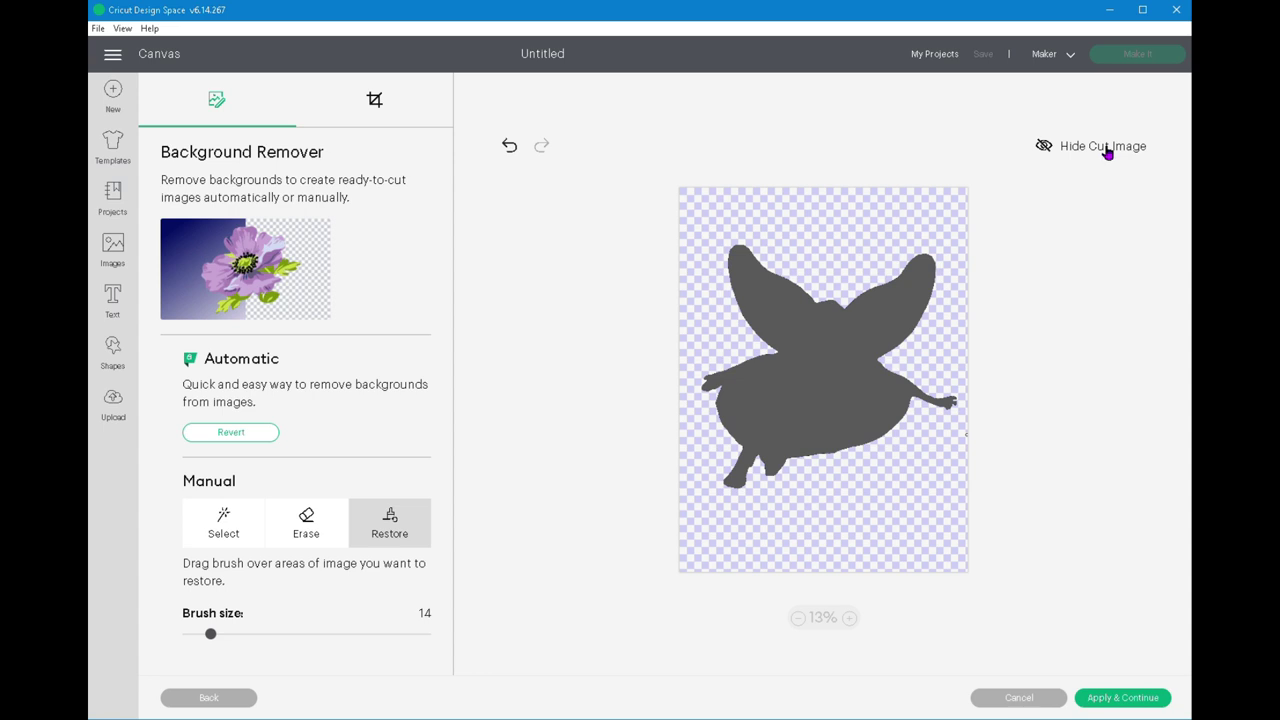
{"action": "left_click", "coordinate": [1107, 149]}
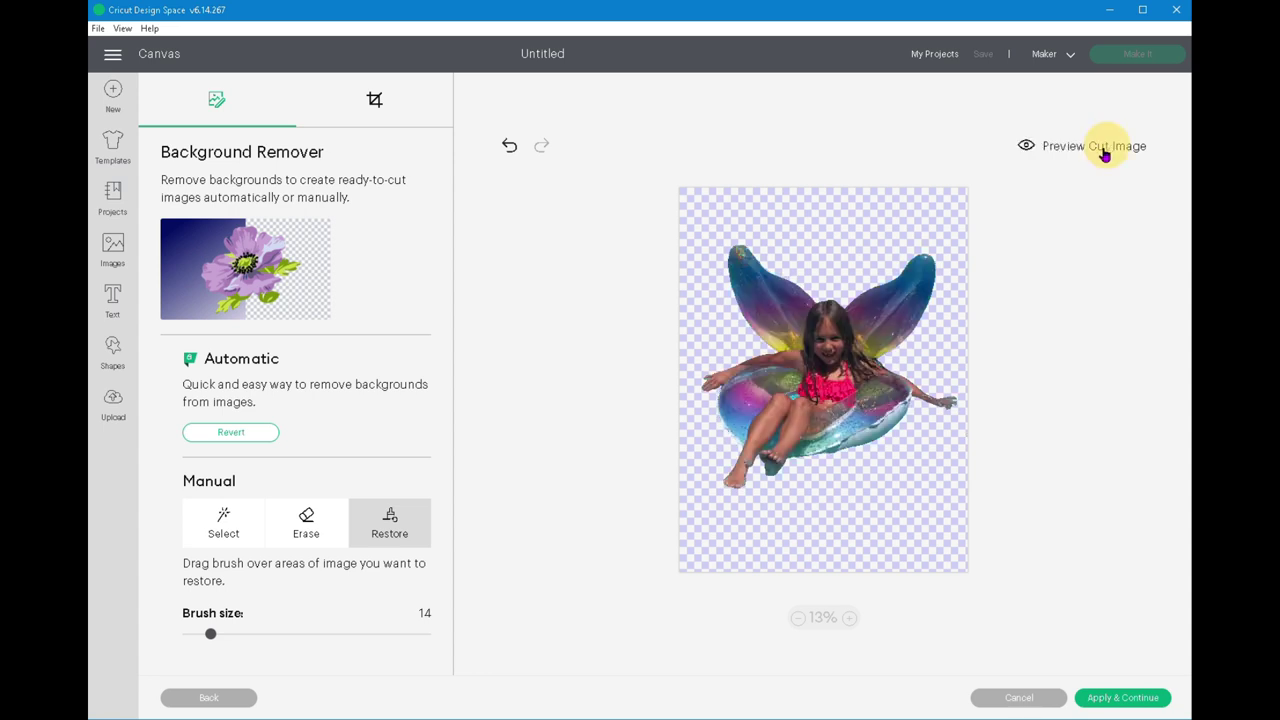
{"action": "left_click", "coordinate": [1112, 703]}
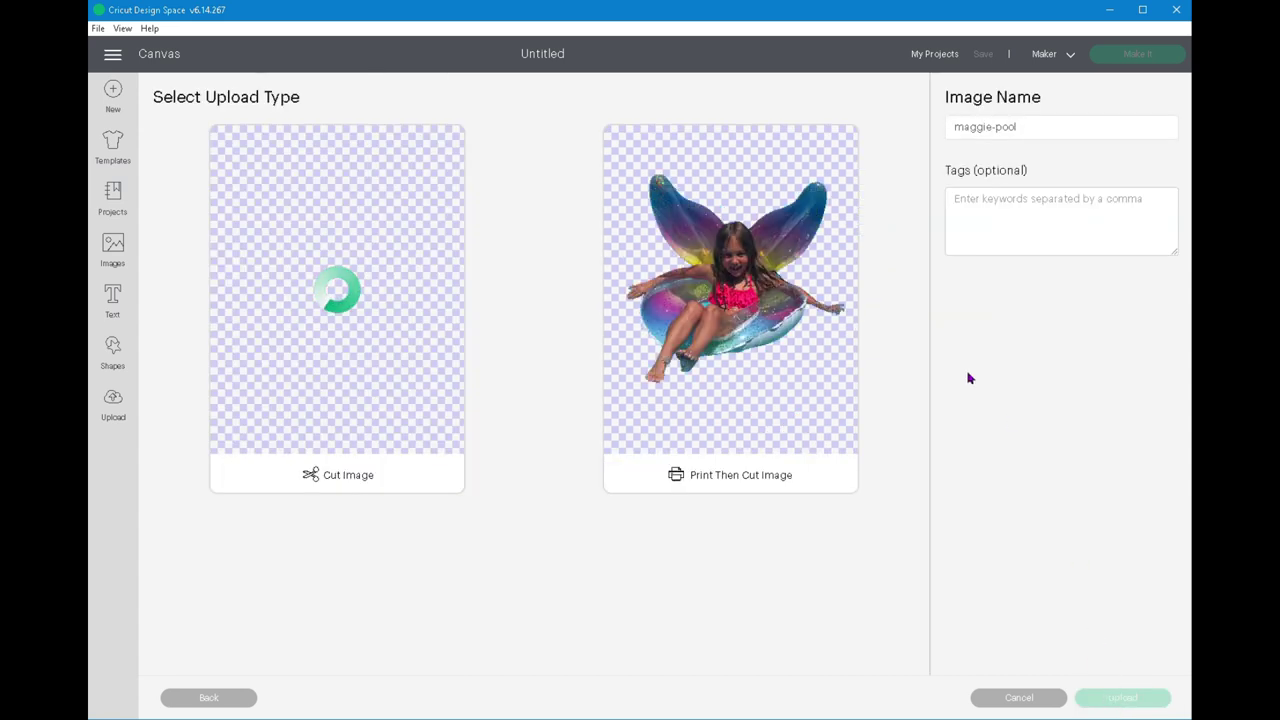
{"action": "left_click", "coordinate": [756, 310]}
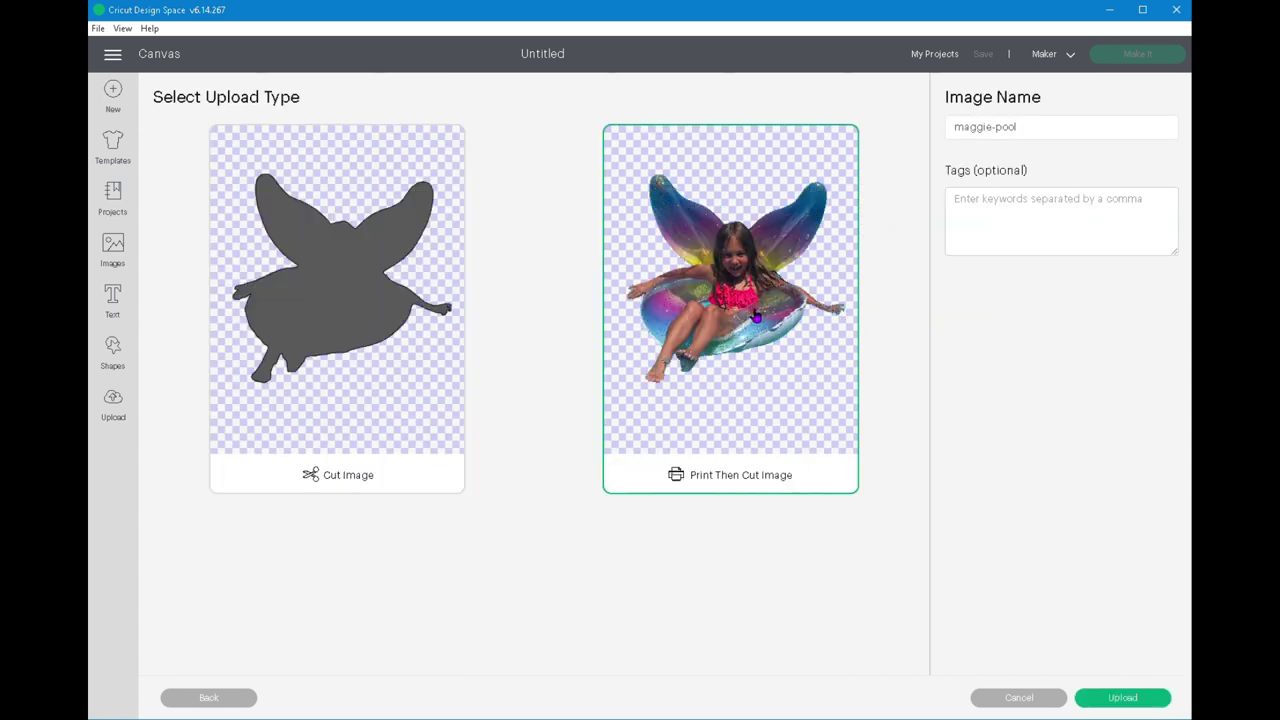
{"action": "left_click", "coordinate": [1123, 698]}
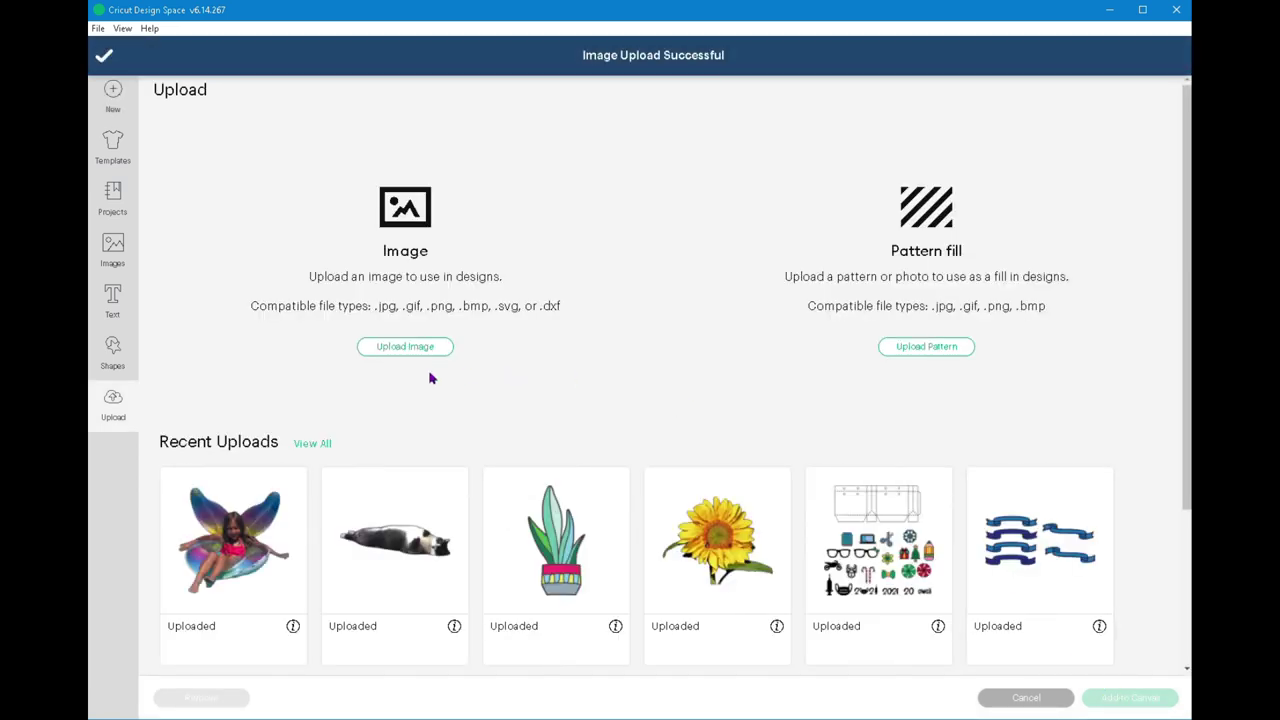
Upload water.jpg as a Complex image, applying it with the background untouched
{"action": "left_click", "coordinate": [382, 348]}
{"action": "left_click", "coordinate": [621, 374]}
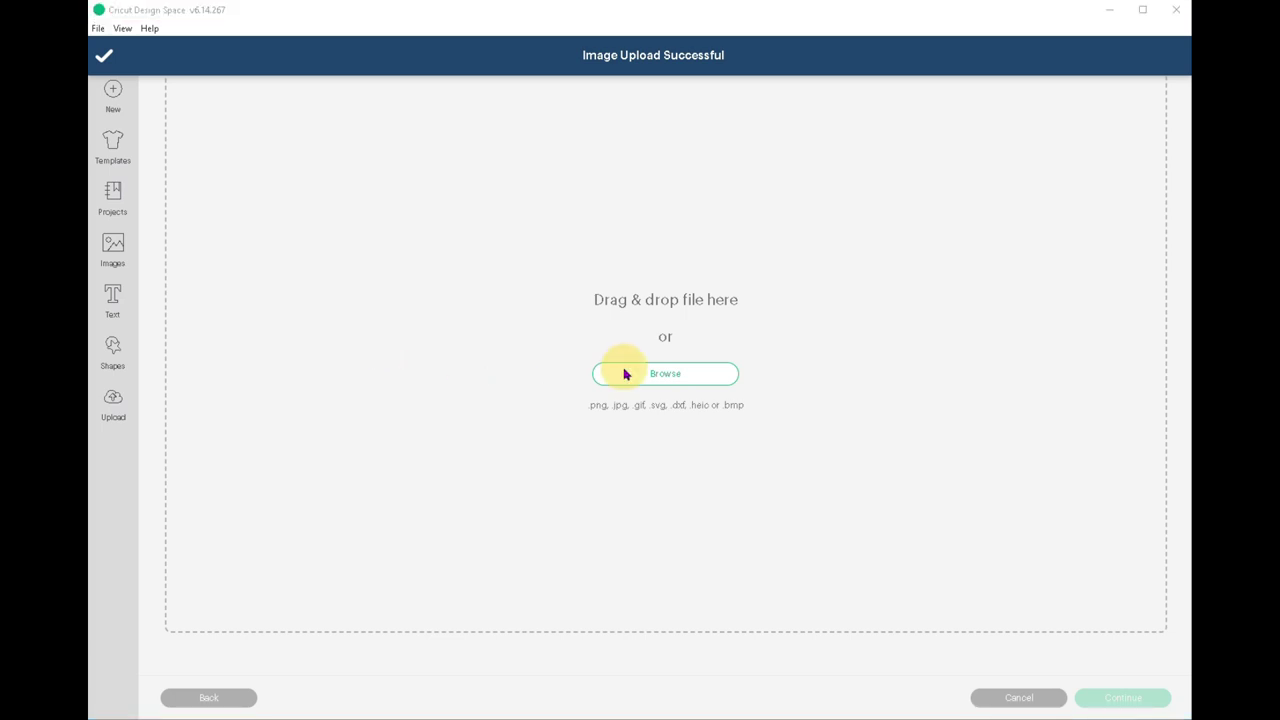
{"action": "left_click", "coordinate": [576, 162]}
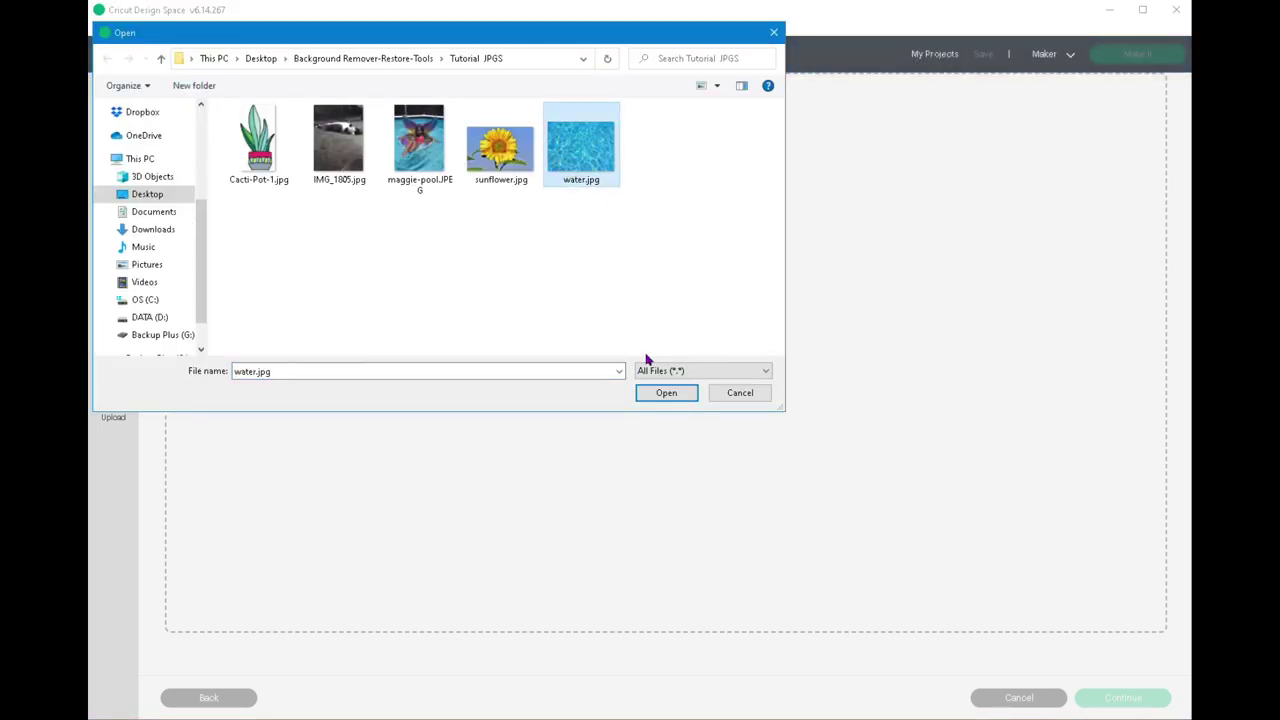
{"action": "left_click", "coordinate": [664, 393]}
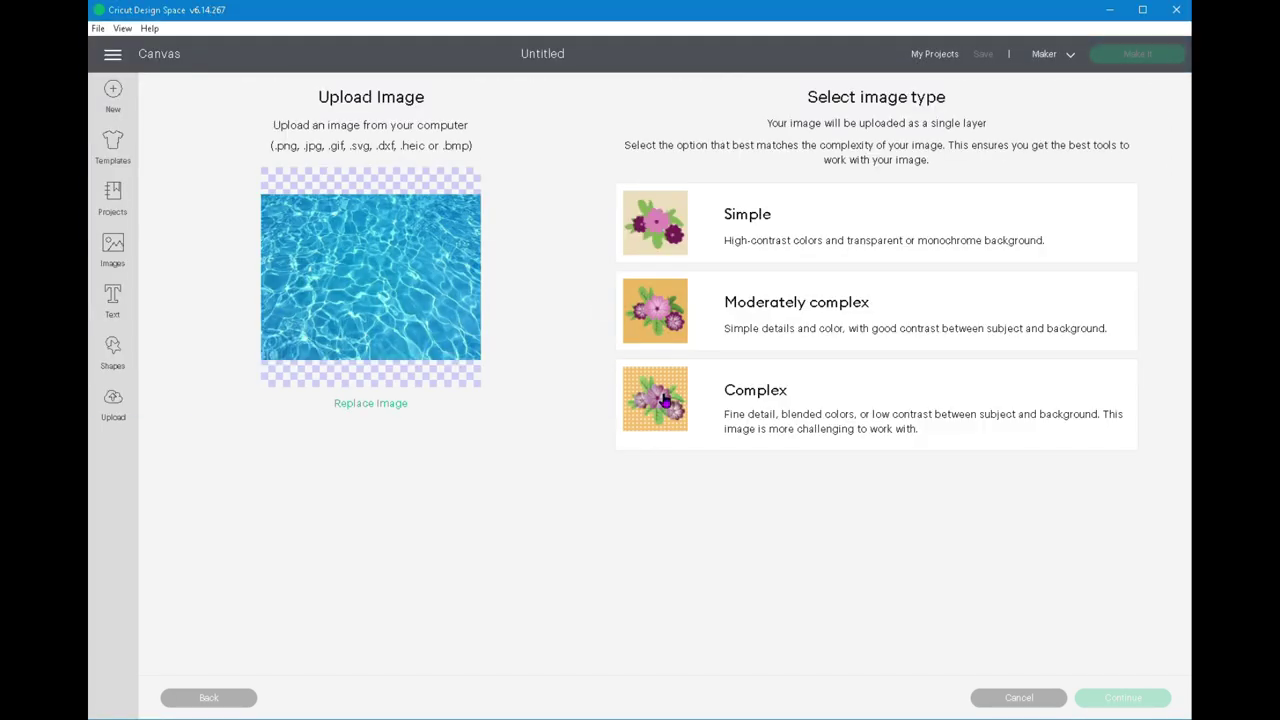
{"action": "left_click", "coordinate": [755, 405]}
{"action": "left_click", "coordinate": [1121, 700]}
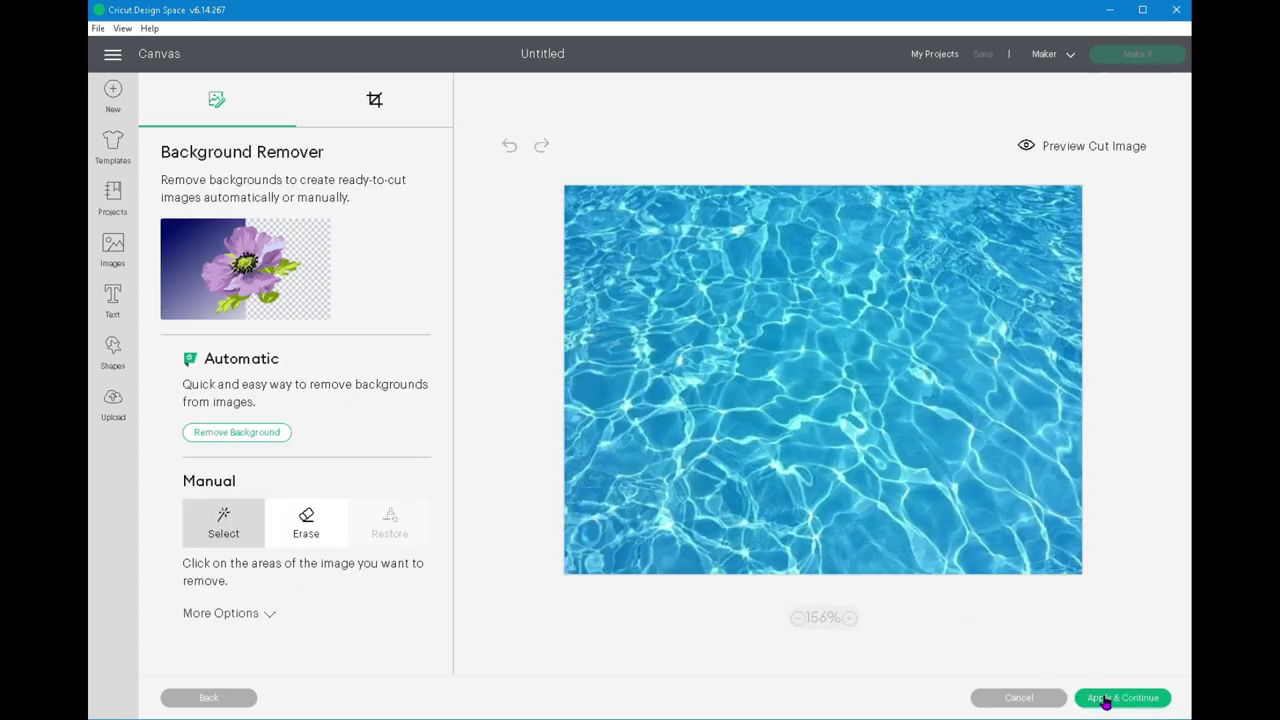
{"action": "left_click", "coordinate": [1105, 700]}
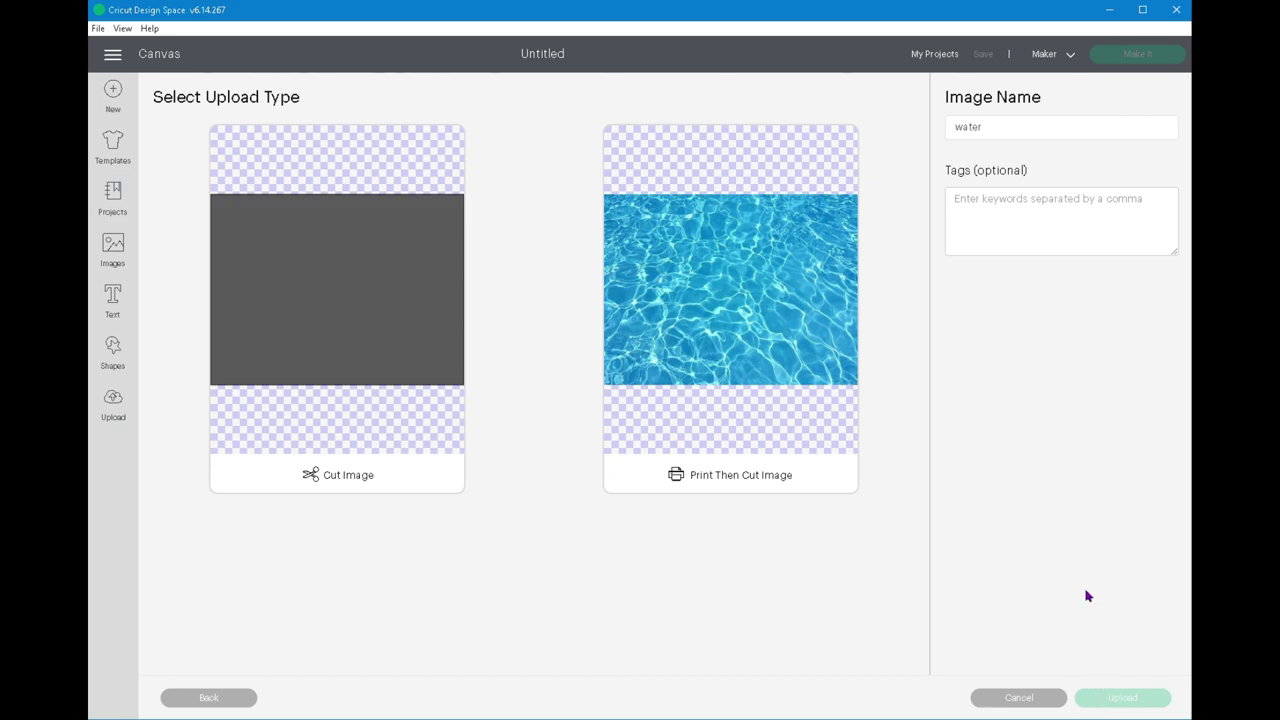
Upload water as Print Then Cut, then add the fairy and water images to the canvas
{"action": "left_click", "coordinate": [749, 316]}
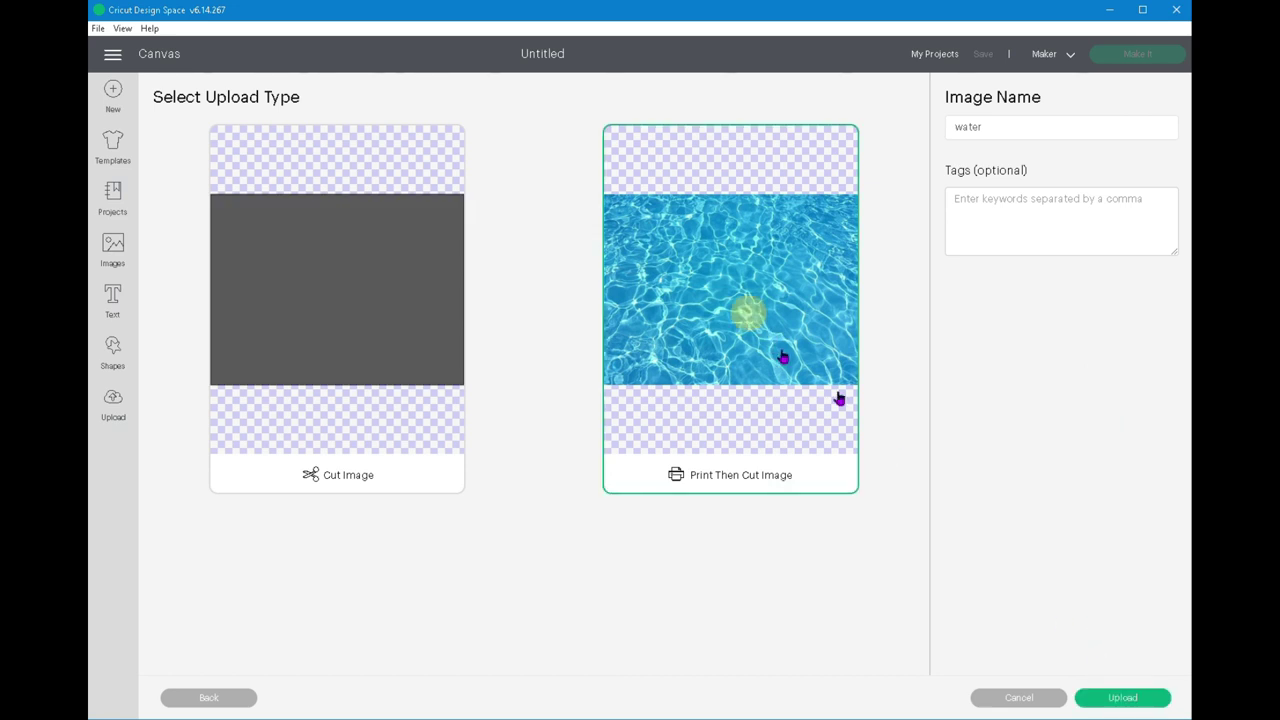
{"action": "left_click", "coordinate": [1125, 699]}
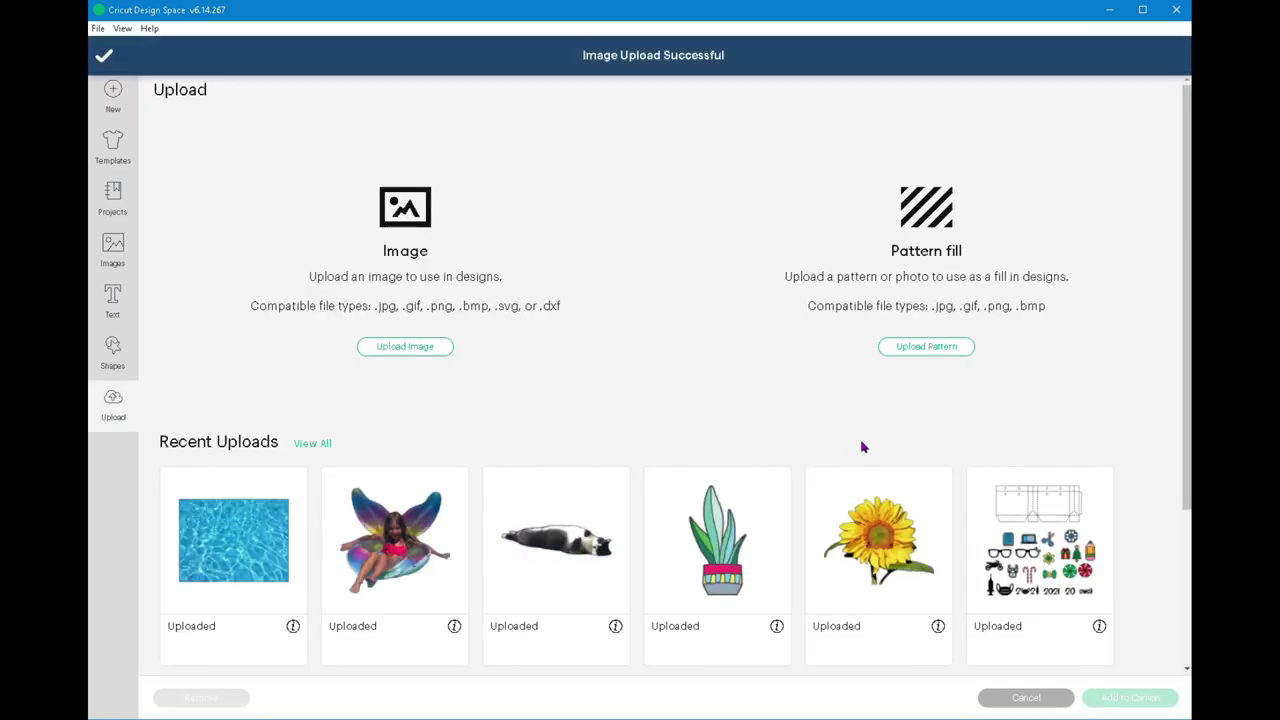
{"action": "left_click", "coordinate": [367, 518]}
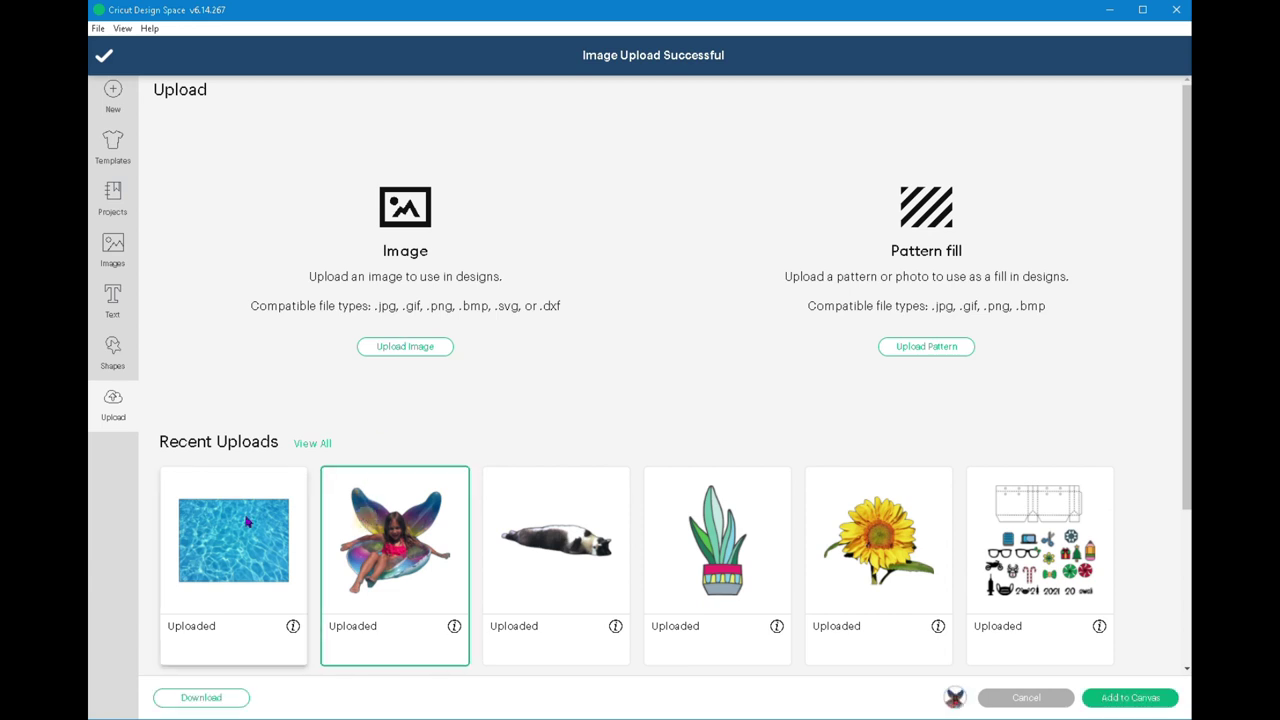
{"action": "left_click", "coordinate": [248, 518]}
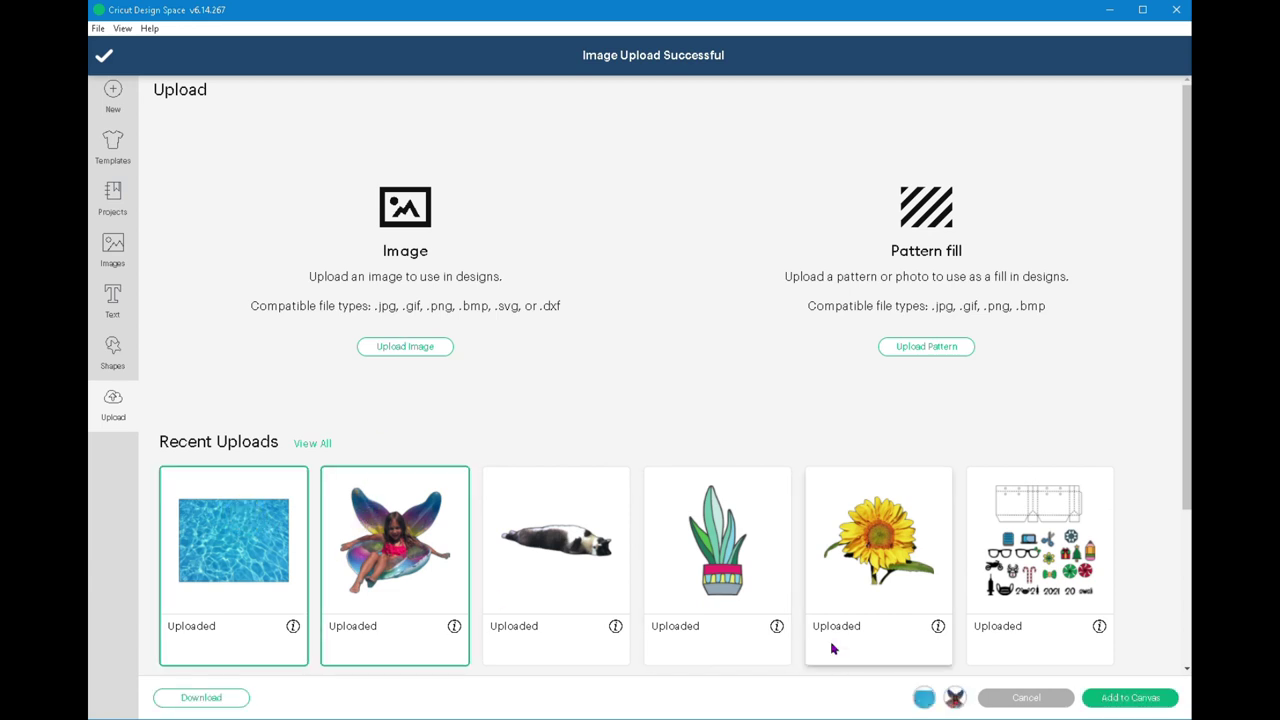
{"action": "left_click", "coordinate": [1131, 697]}
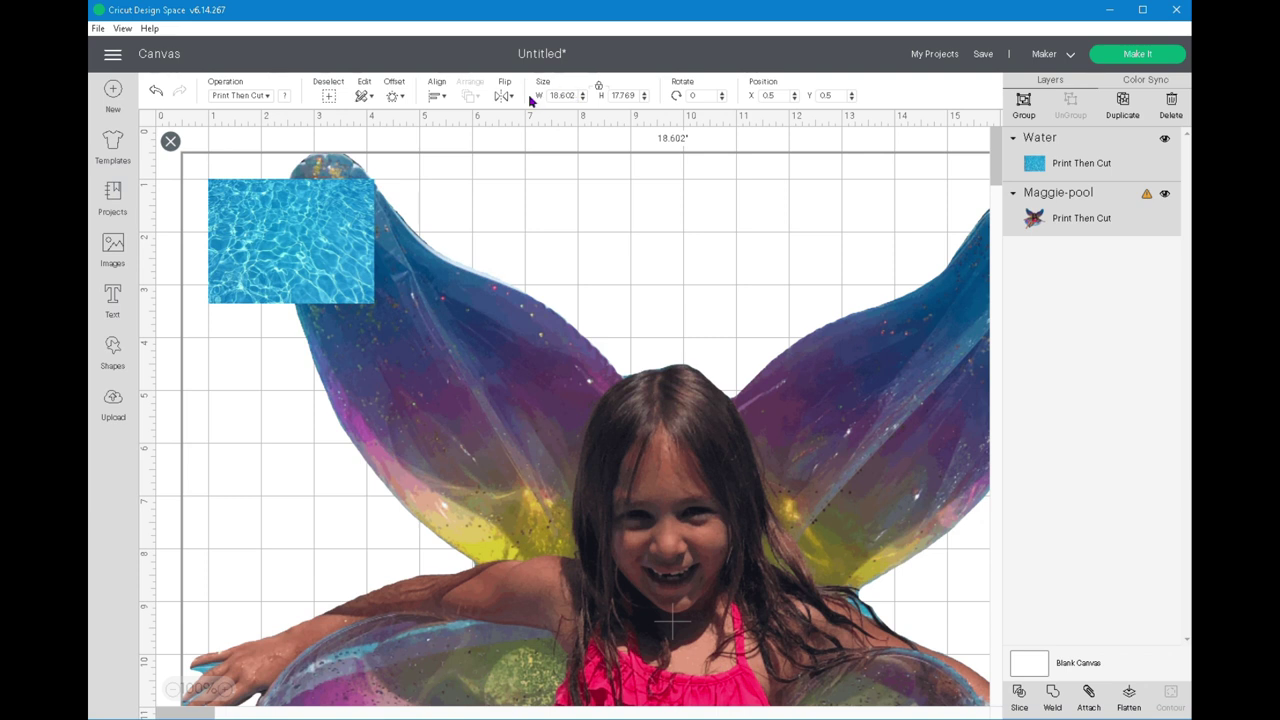
Set the fairy photo's width to 4 inches and move it aside
{"action": "left_click_drag", "start_coordinate": [576, 92], "coordinate": [526, 93]}
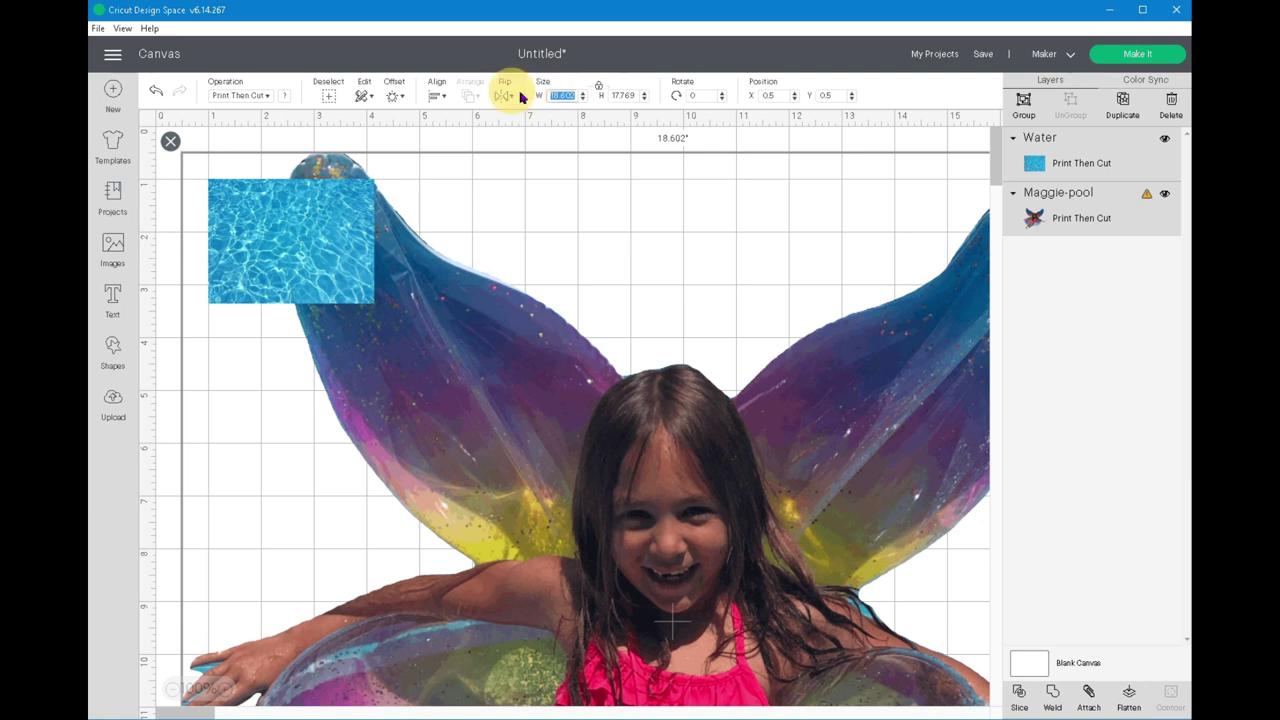
{"action": "type", "text": "4"}
{"action": "key", "text": "Return"}
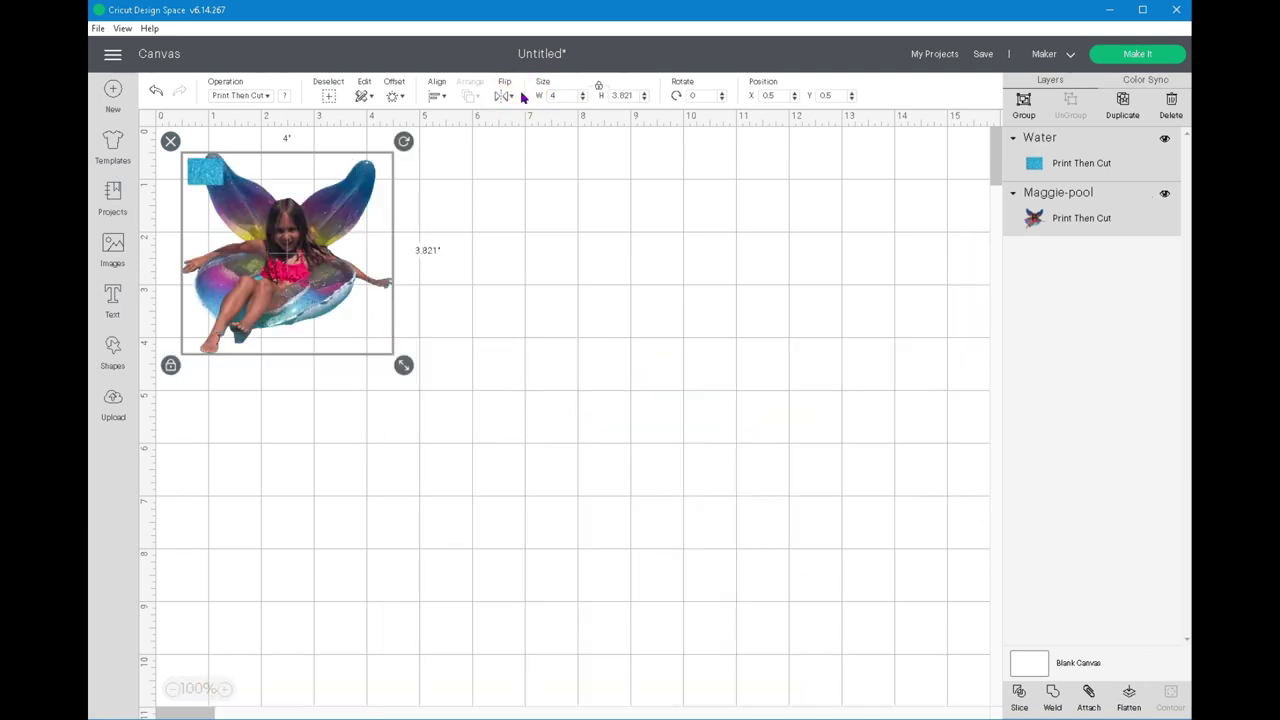
{"action": "left_click_drag", "start_coordinate": [368, 306], "coordinate": [732, 395]}
{"action": "left_click", "coordinate": [405, 389]}
{"action": "left_click", "coordinate": [712, 402]}
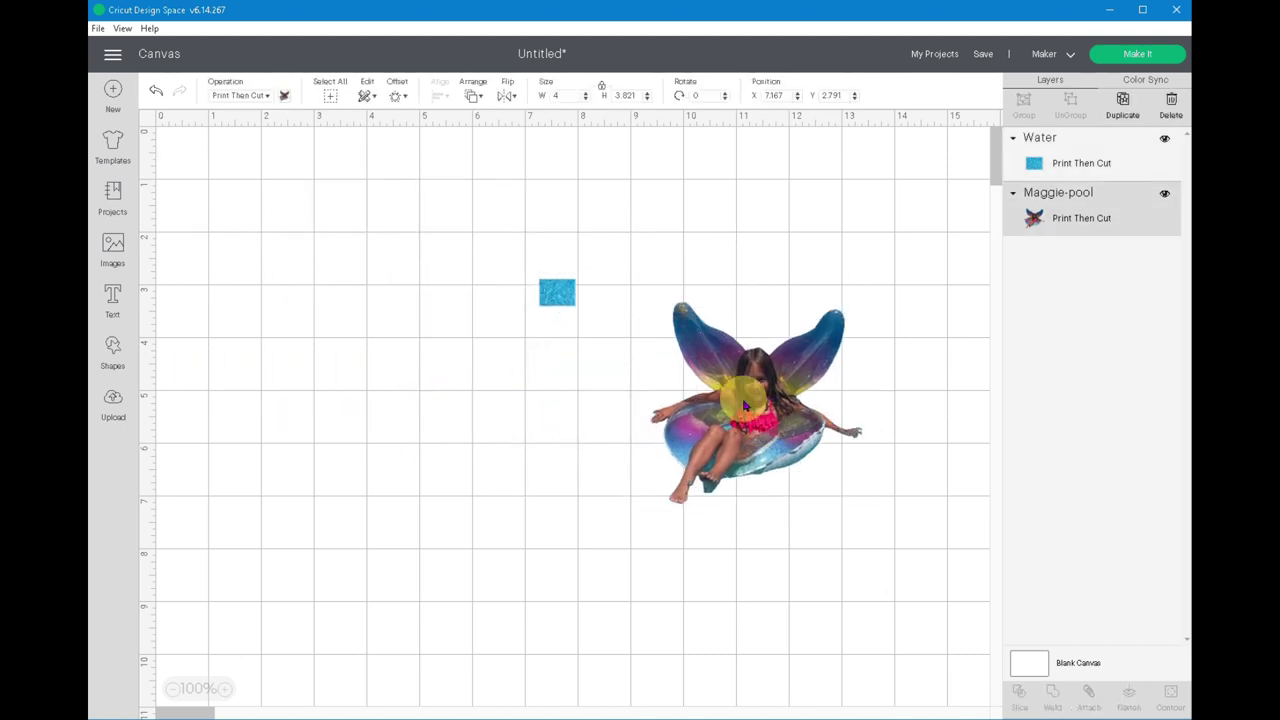
Resize the water image to 6 inches wide, then 4 inches high
{"action": "left_click", "coordinate": [545, 302]}
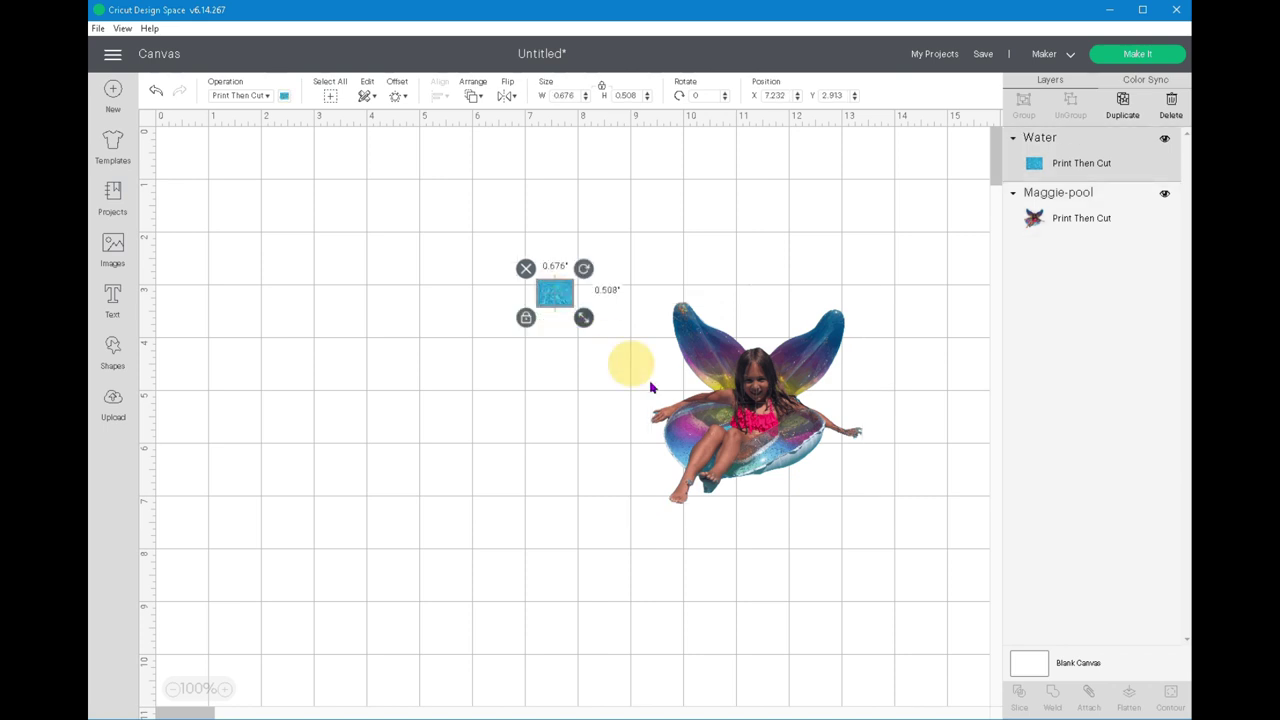
{"action": "left_click_drag", "start_coordinate": [583, 317], "coordinate": [826, 497]}
{"action": "left_click_drag", "start_coordinate": [700, 400], "coordinate": [414, 352]}
{"action": "left_click_drag", "start_coordinate": [540, 446], "coordinate": [643, 524]}
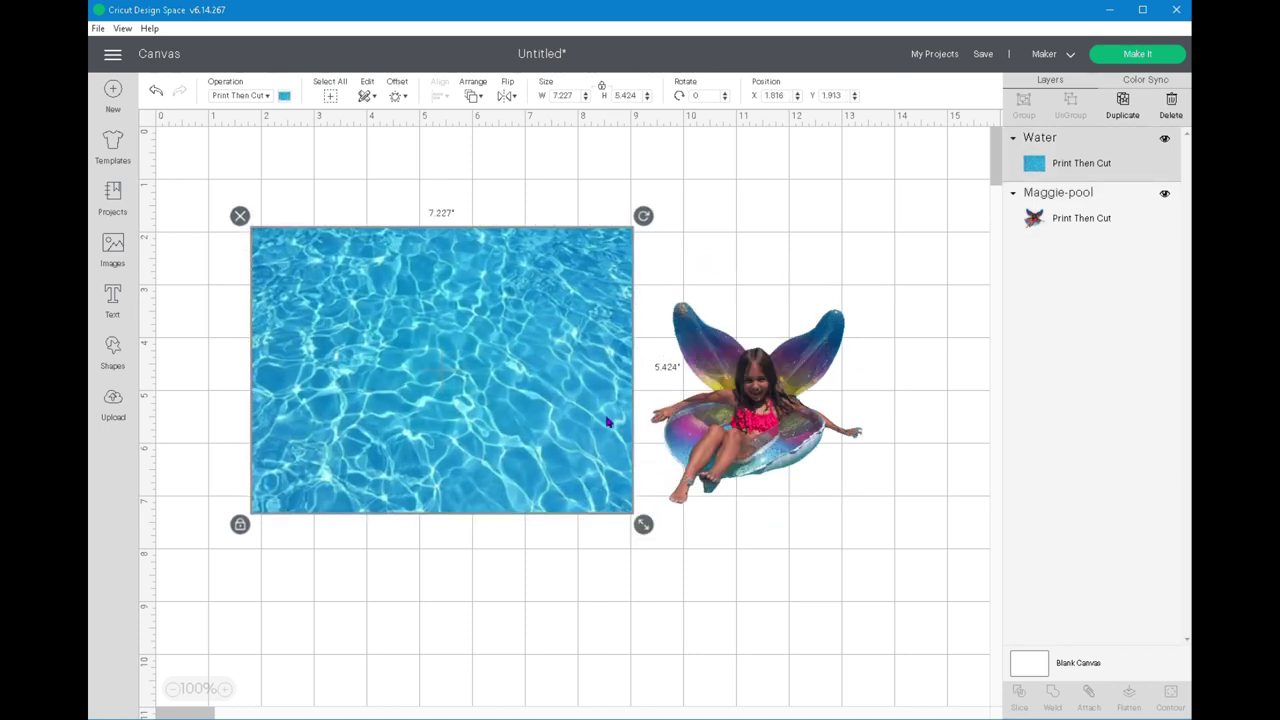
{"action": "left_click", "coordinate": [565, 95]}
{"action": "type", "text": "6"}
{"action": "left_click", "coordinate": [638, 93]}
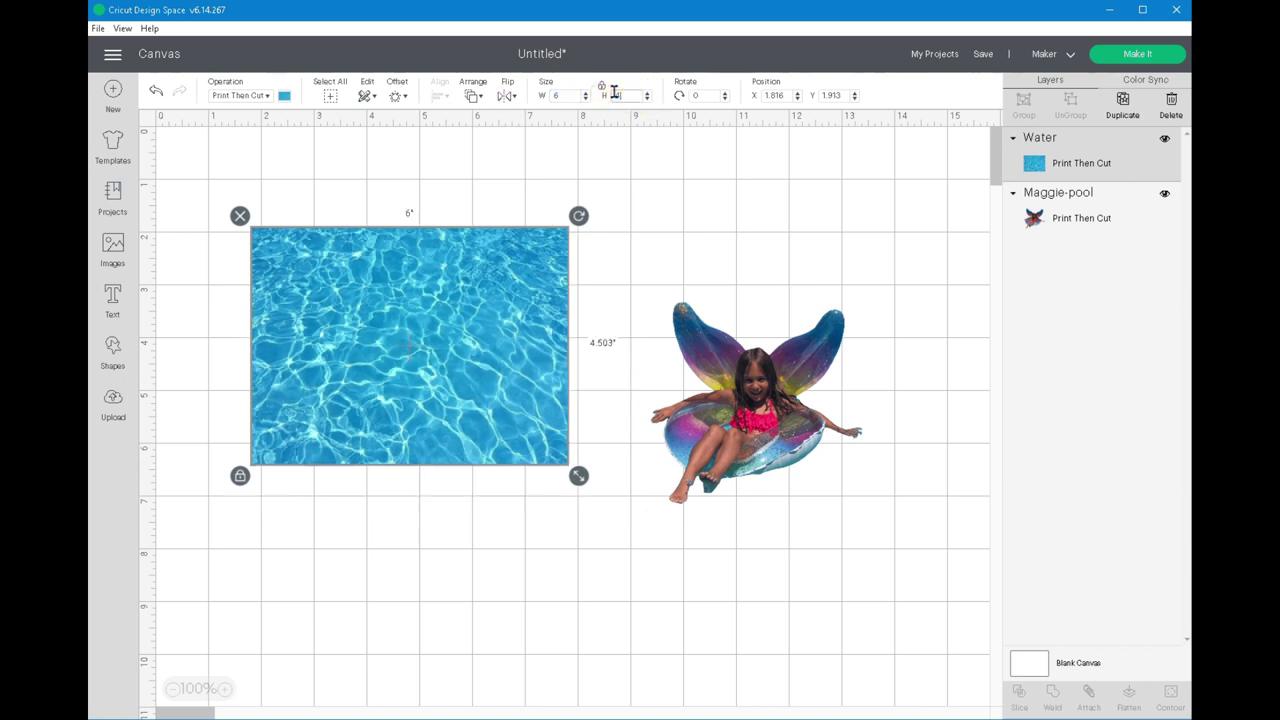
{"action": "type", "text": "4"}
{"action": "key", "text": "Return"}
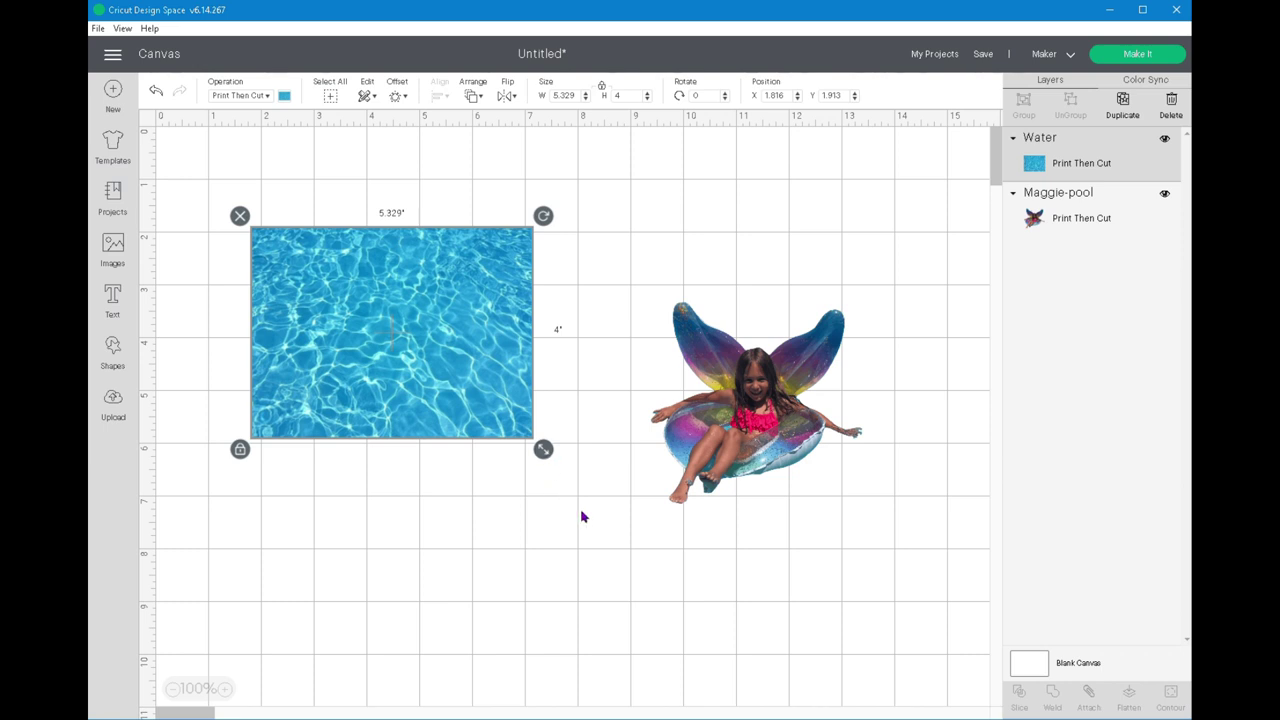
Shrink the fairy photo to about 2.9 inches and place it beside the pool photo
{"action": "left_click", "coordinate": [742, 435]}
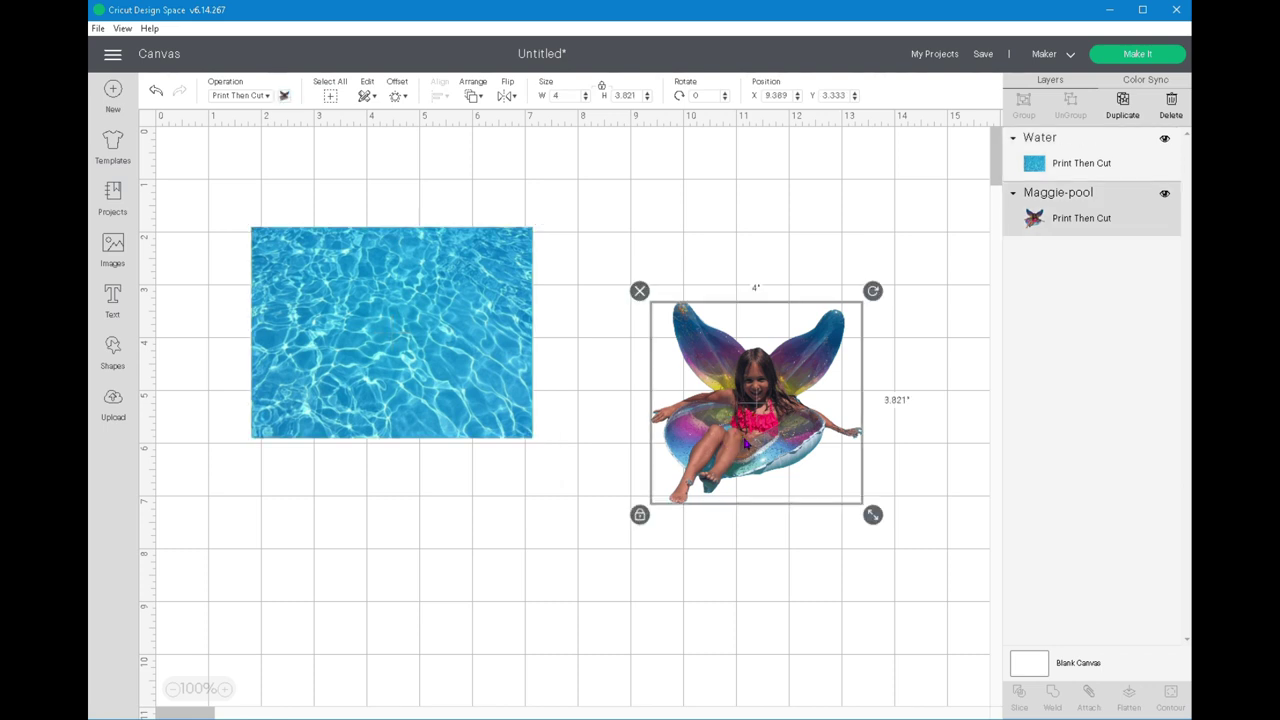
{"action": "left_click_drag", "start_coordinate": [872, 515], "coordinate": [817, 461]}
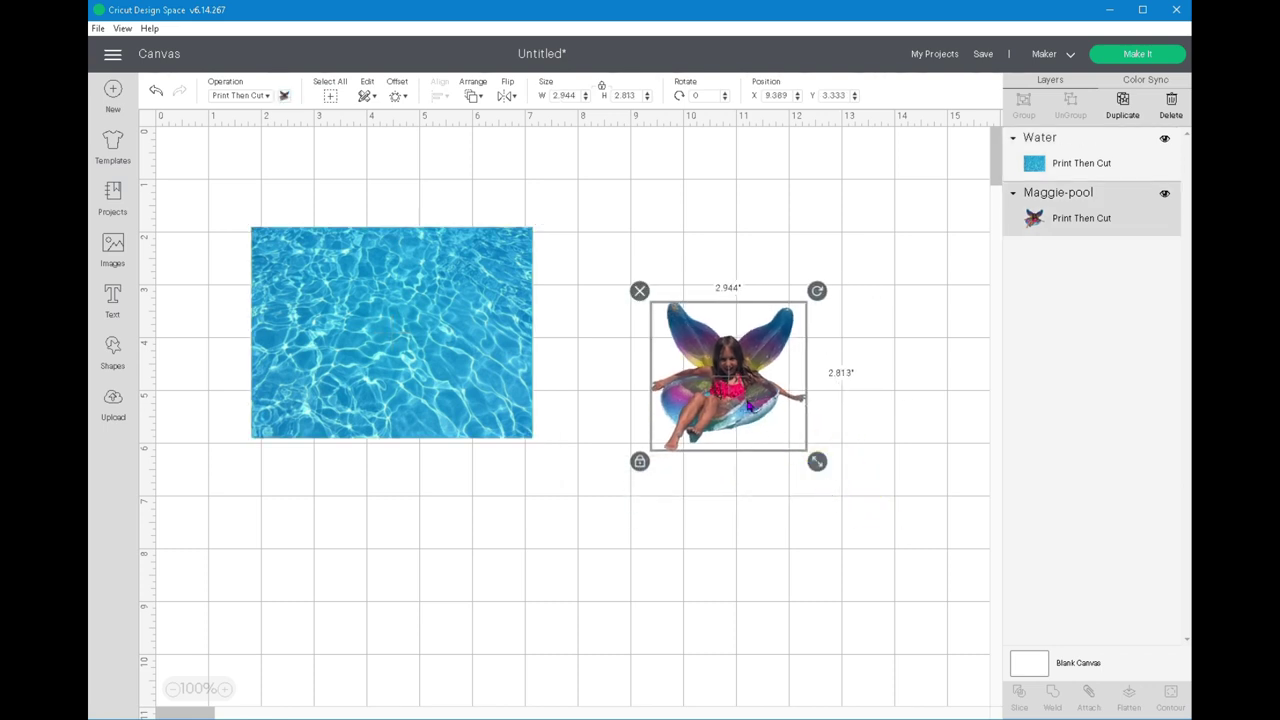
{"action": "left_click_drag", "start_coordinate": [751, 404], "coordinate": [680, 375]}
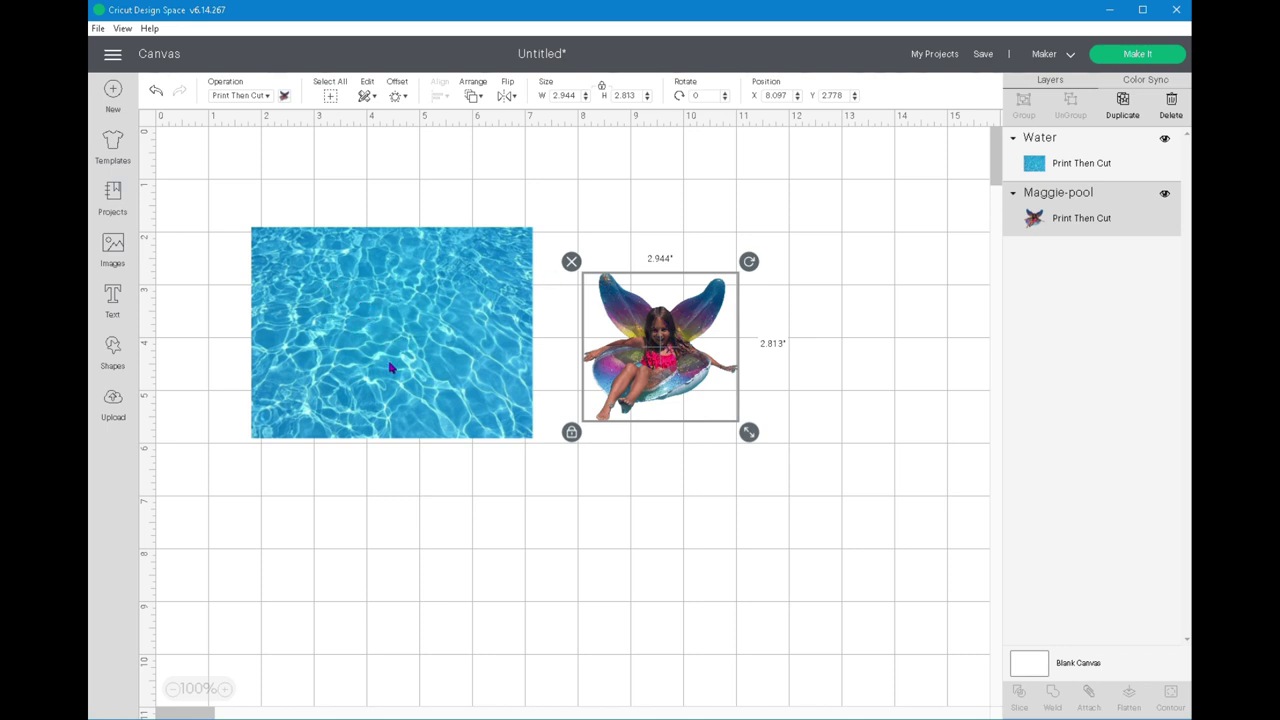
Send the pool photo to the back and move the fairy photo onto it
{"action": "left_click", "coordinate": [405, 303]}
{"action": "right_click", "coordinate": [405, 303]}
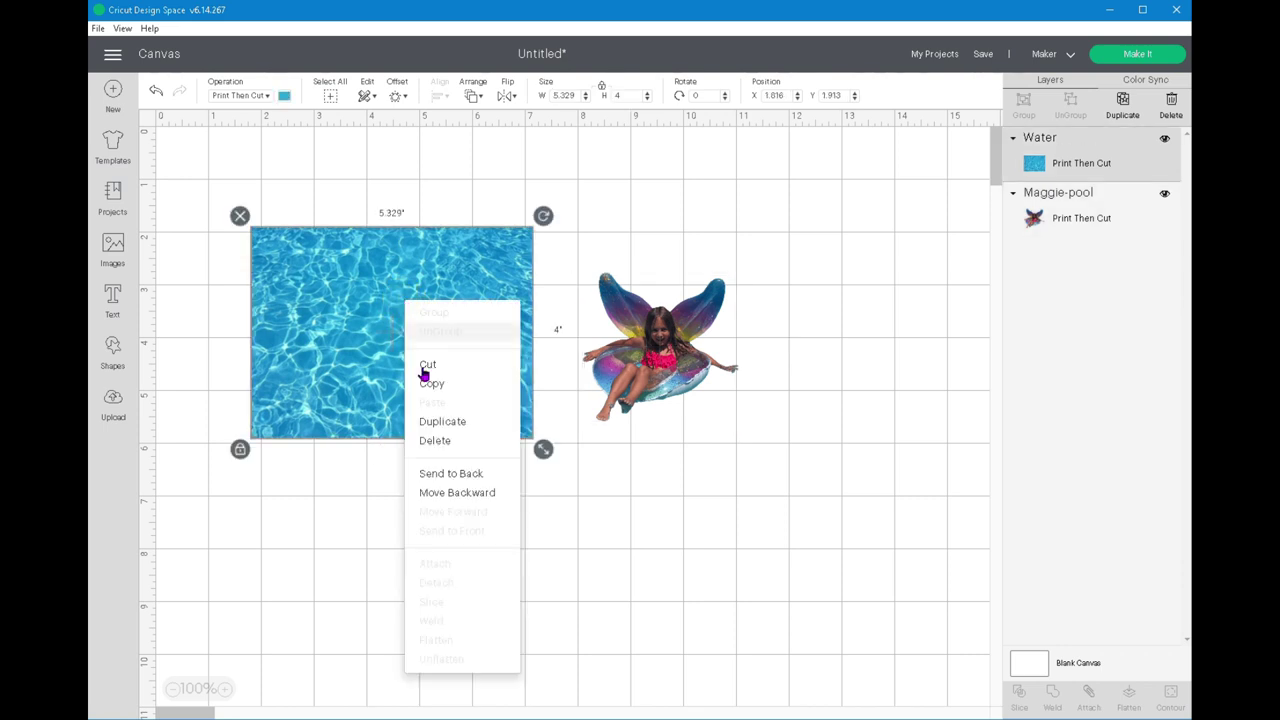
{"action": "left_click", "coordinate": [441, 476]}
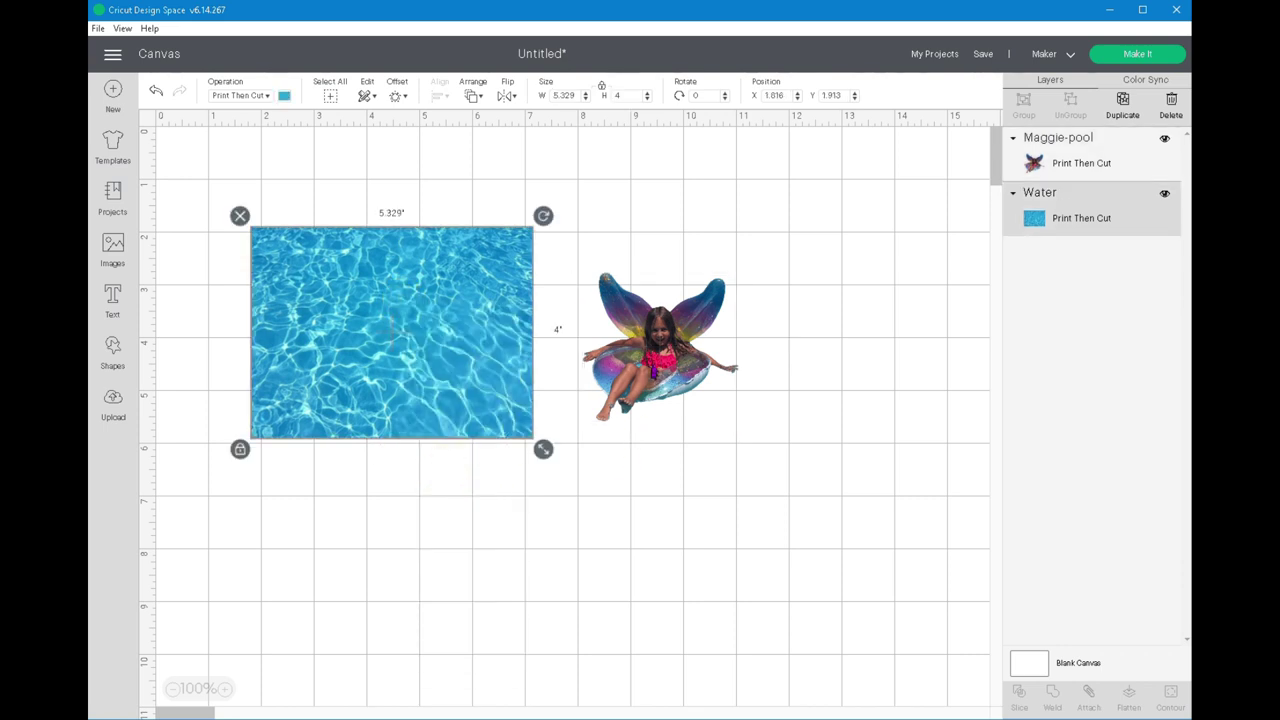
{"action": "left_click", "coordinate": [652, 366]}
{"action": "left_click_drag", "start_coordinate": [652, 366], "coordinate": [437, 362]}
{"action": "left_click", "coordinate": [660, 402]}
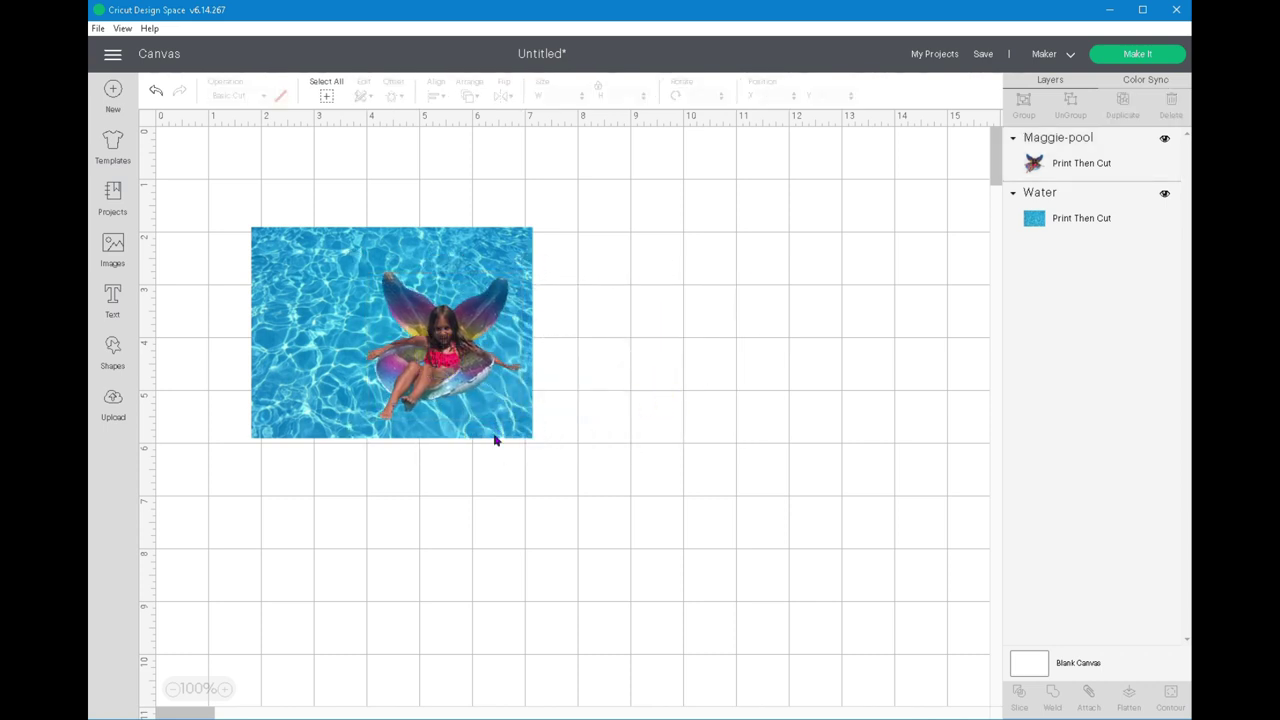
Zoom the canvas to 150% and centre the fairy over the pool water
{"action": "left_click", "coordinate": [225, 689]}
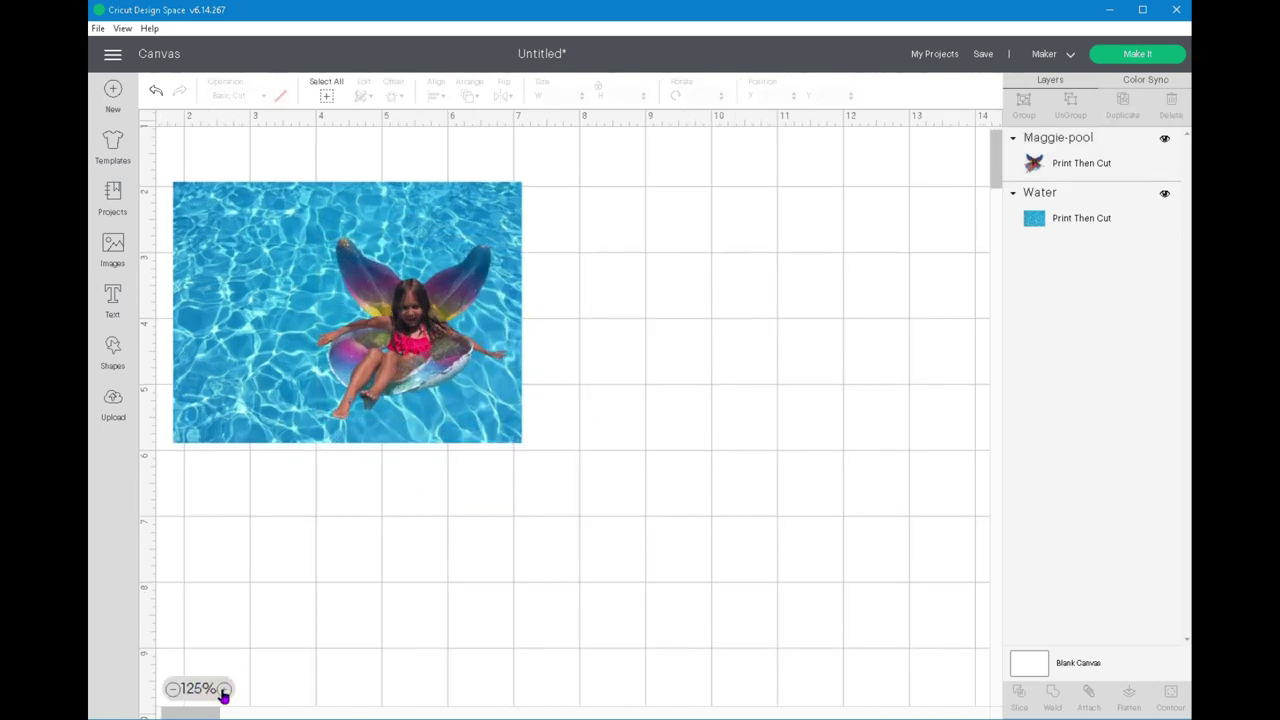
{"action": "left_click", "coordinate": [225, 689]}
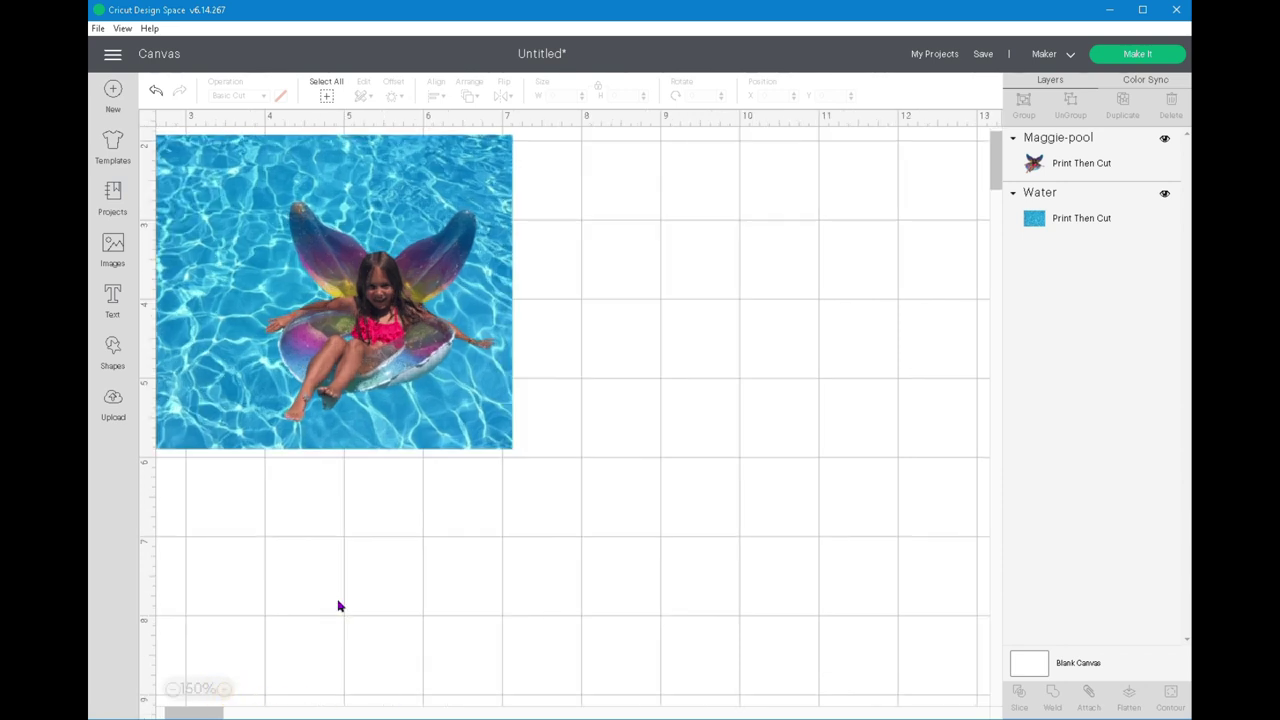
{"action": "left_click", "coordinate": [214, 712]}
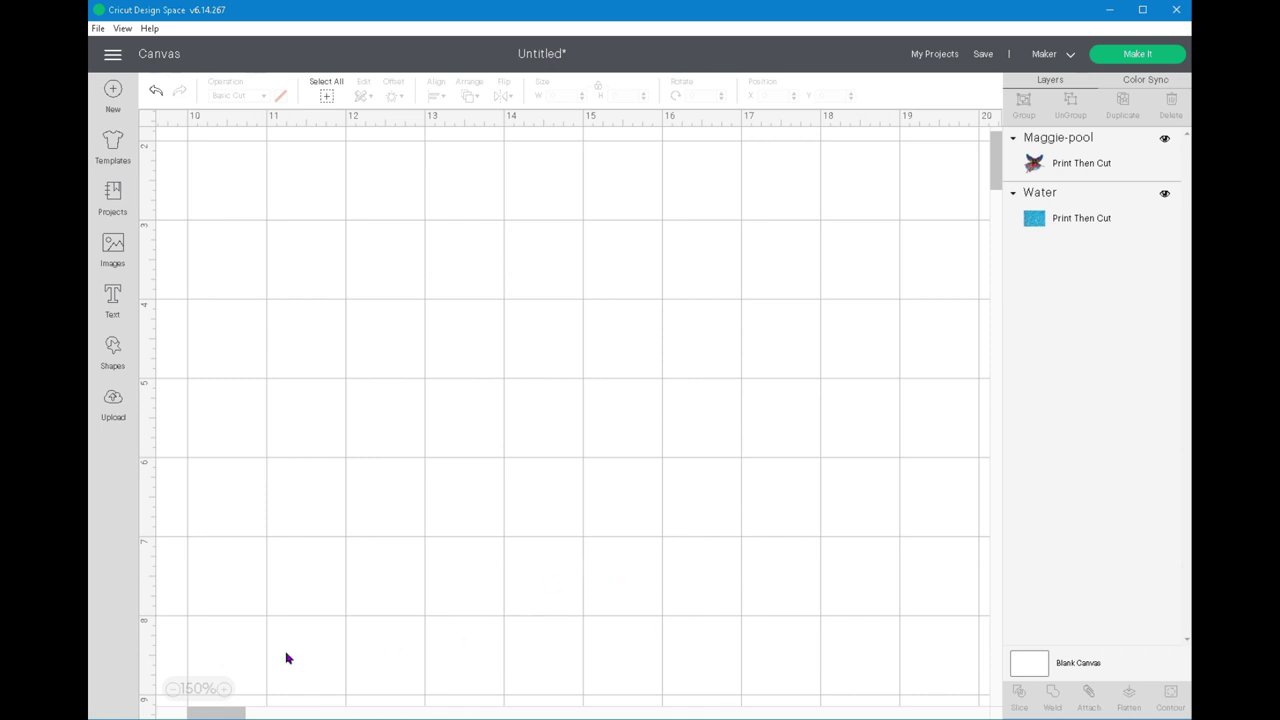
{"action": "left_click_drag", "start_coordinate": [230, 714], "coordinate": [192, 712]}
{"action": "left_click", "coordinate": [190, 429]}
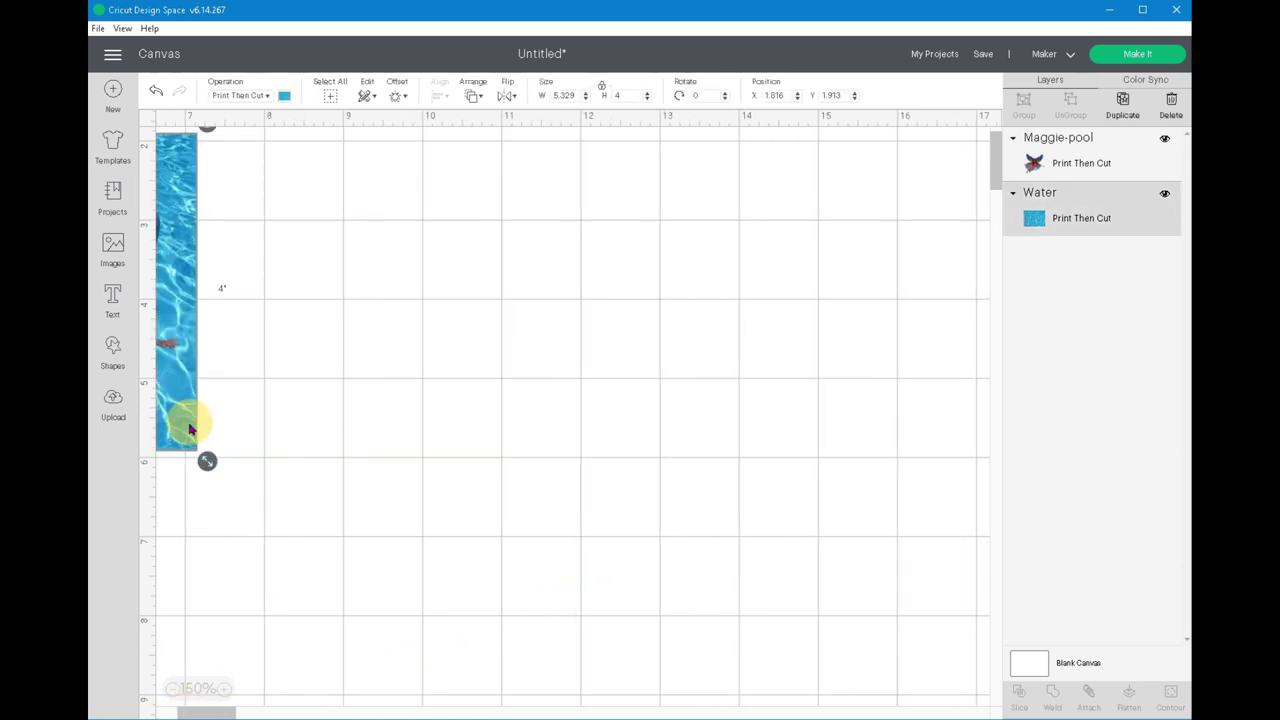
{"action": "left_click_drag", "start_coordinate": [187, 434], "coordinate": [643, 467]}
{"action": "left_click_drag", "start_coordinate": [172, 346], "coordinate": [629, 394]}
{"action": "left_click", "coordinate": [512, 598]}
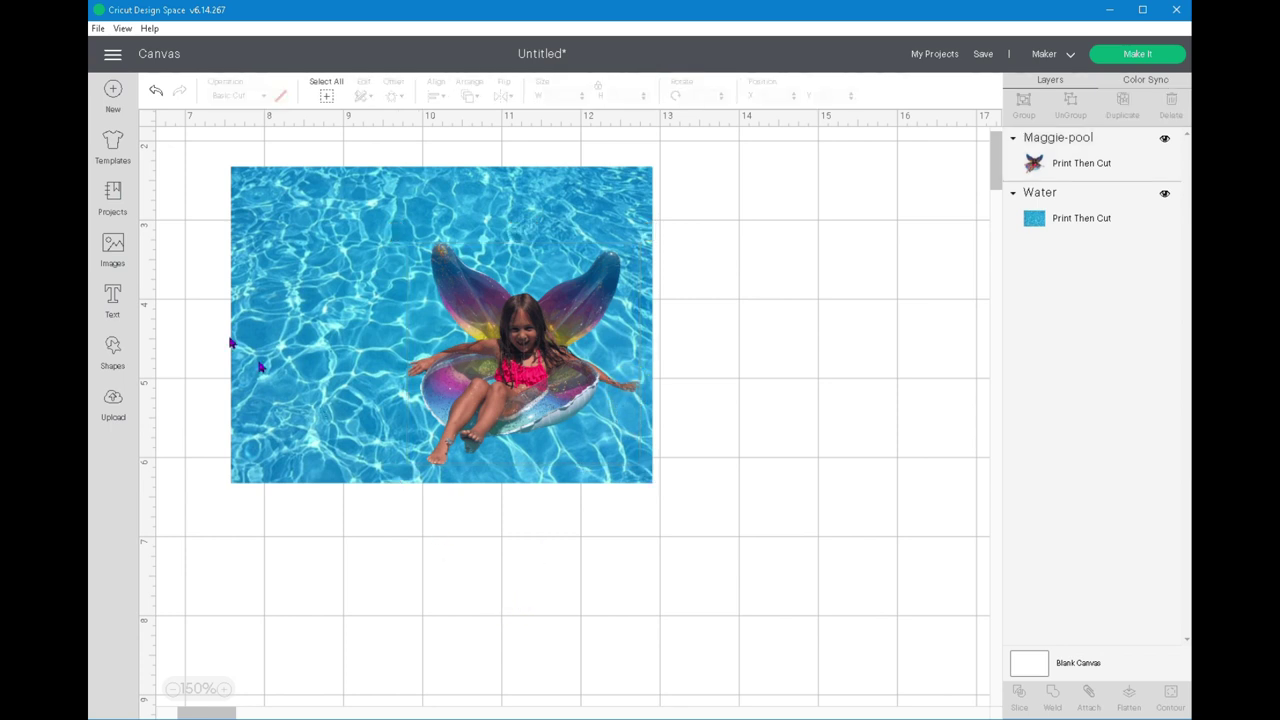
Add a 'SUMMER' text layer in the Cricut font BFC Blueberry Pancake
{"action": "left_click", "coordinate": [111, 292]}
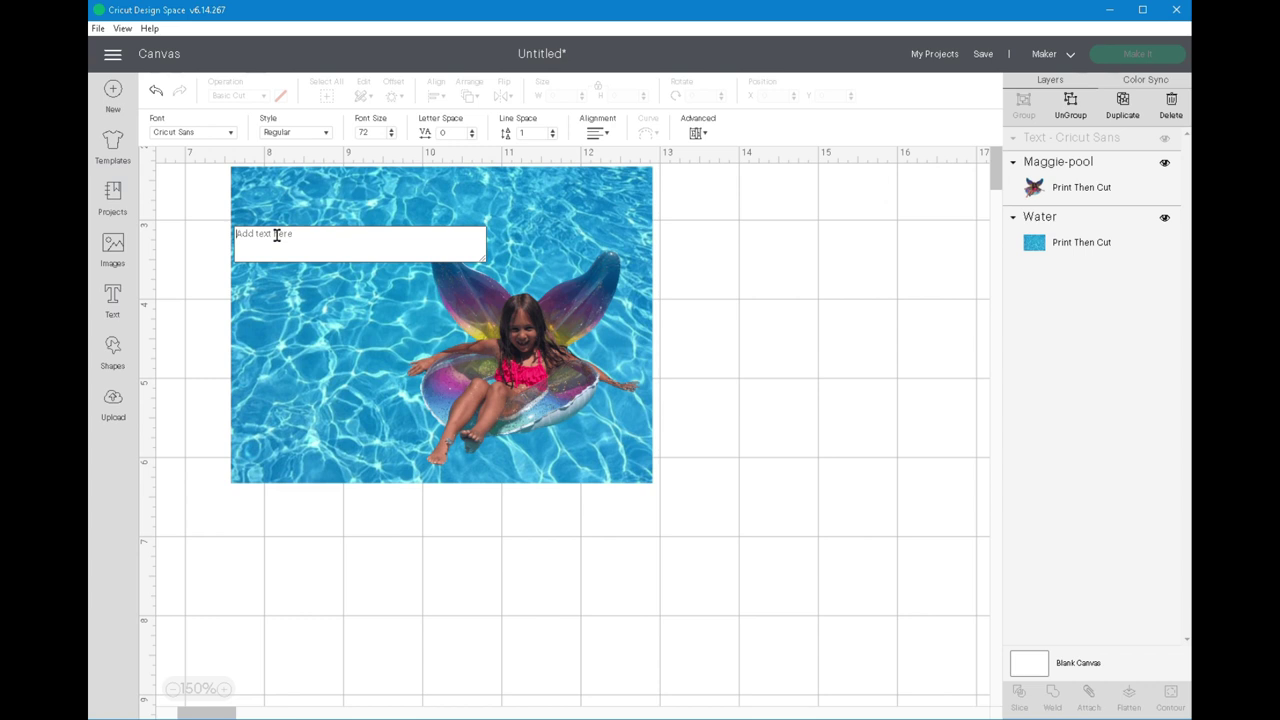
{"action": "type", "text": "SUMMER"}
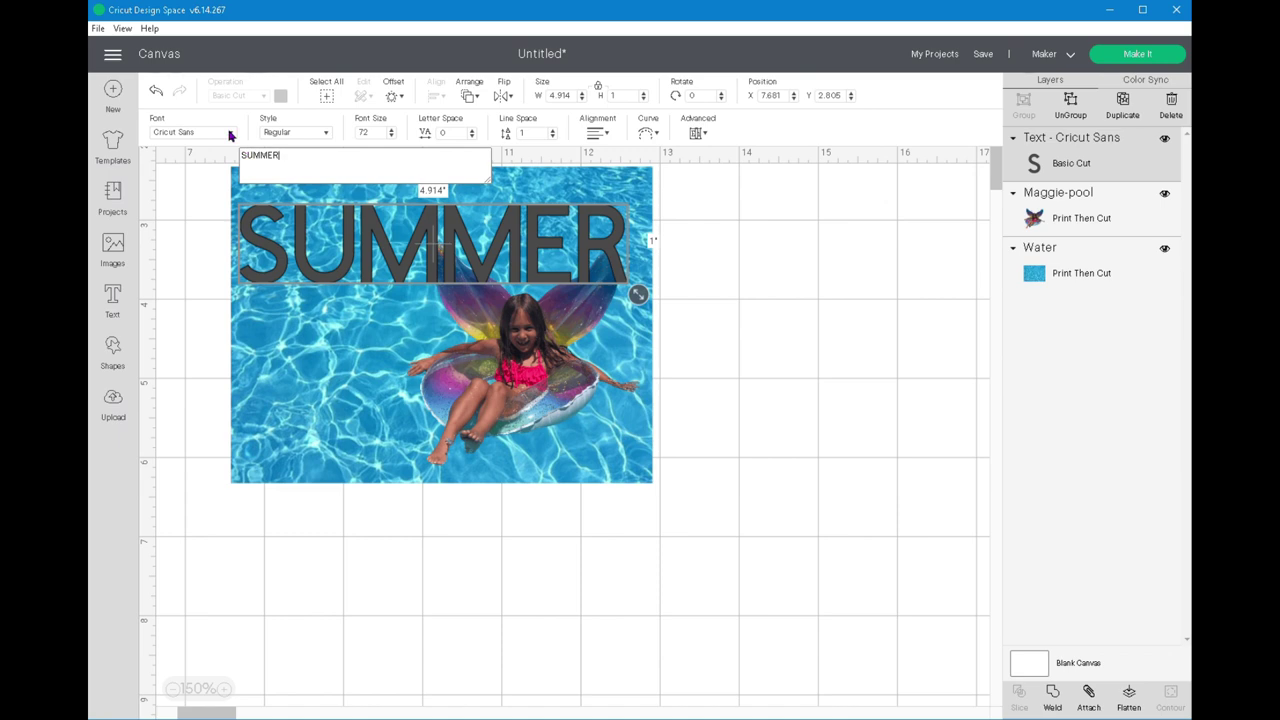
{"action": "left_click", "coordinate": [229, 135]}
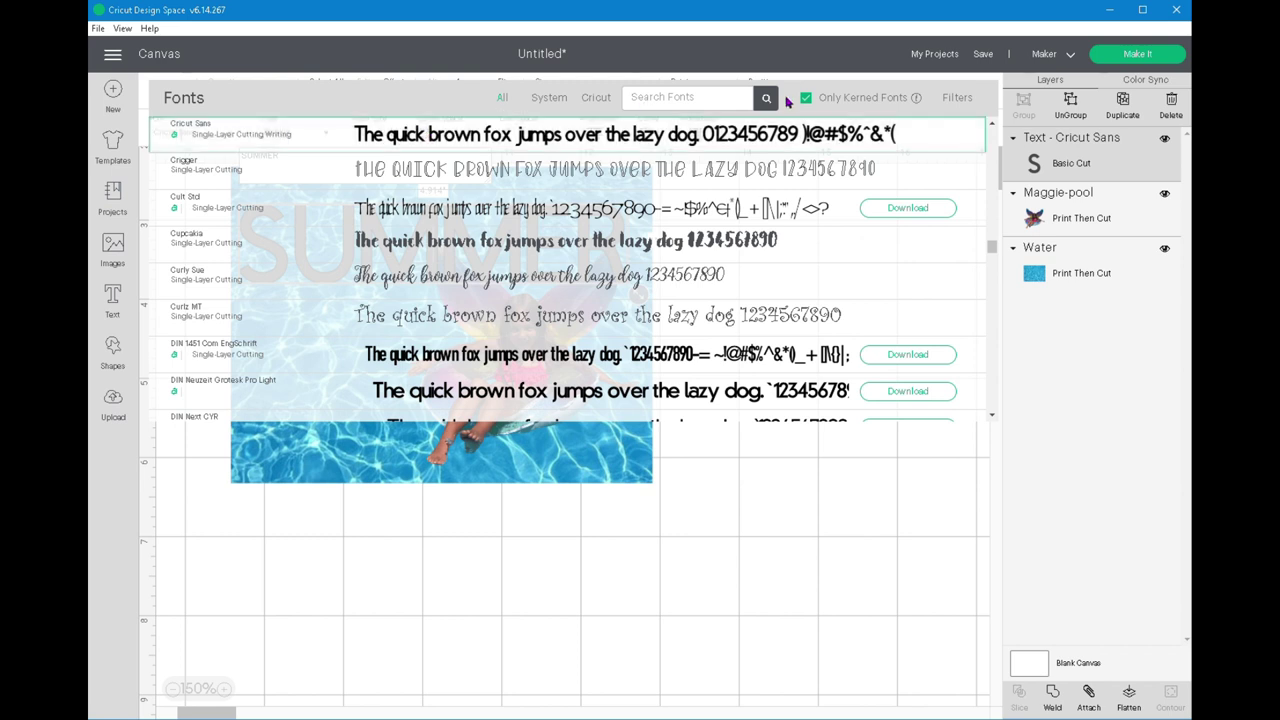
{"action": "left_click", "coordinate": [598, 100]}
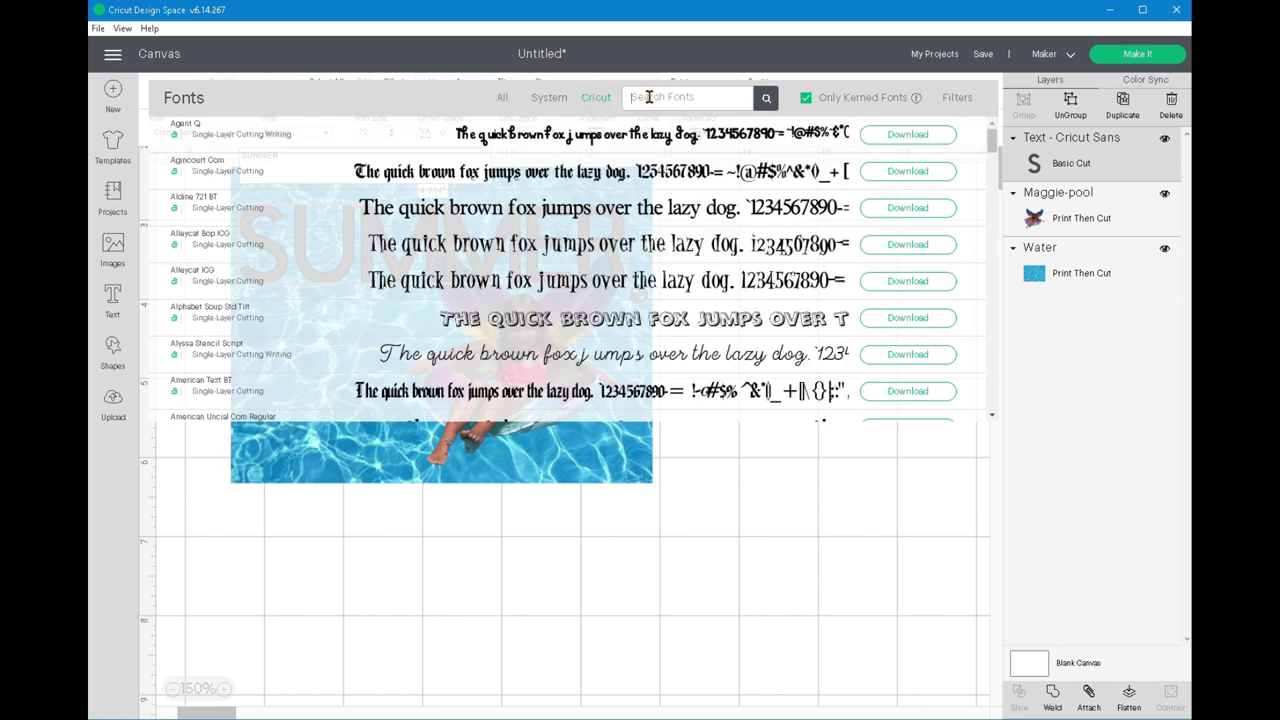
{"action": "type", "text": "BFC"}
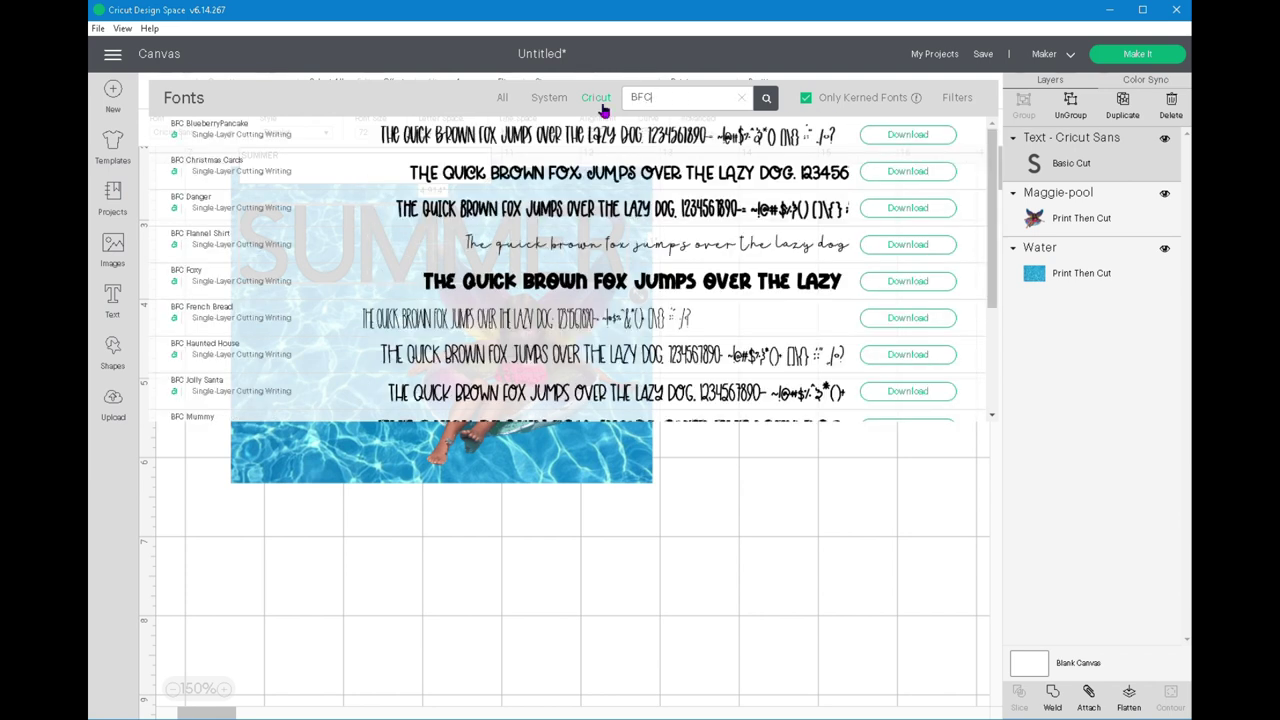
{"action": "left_click", "coordinate": [240, 138]}
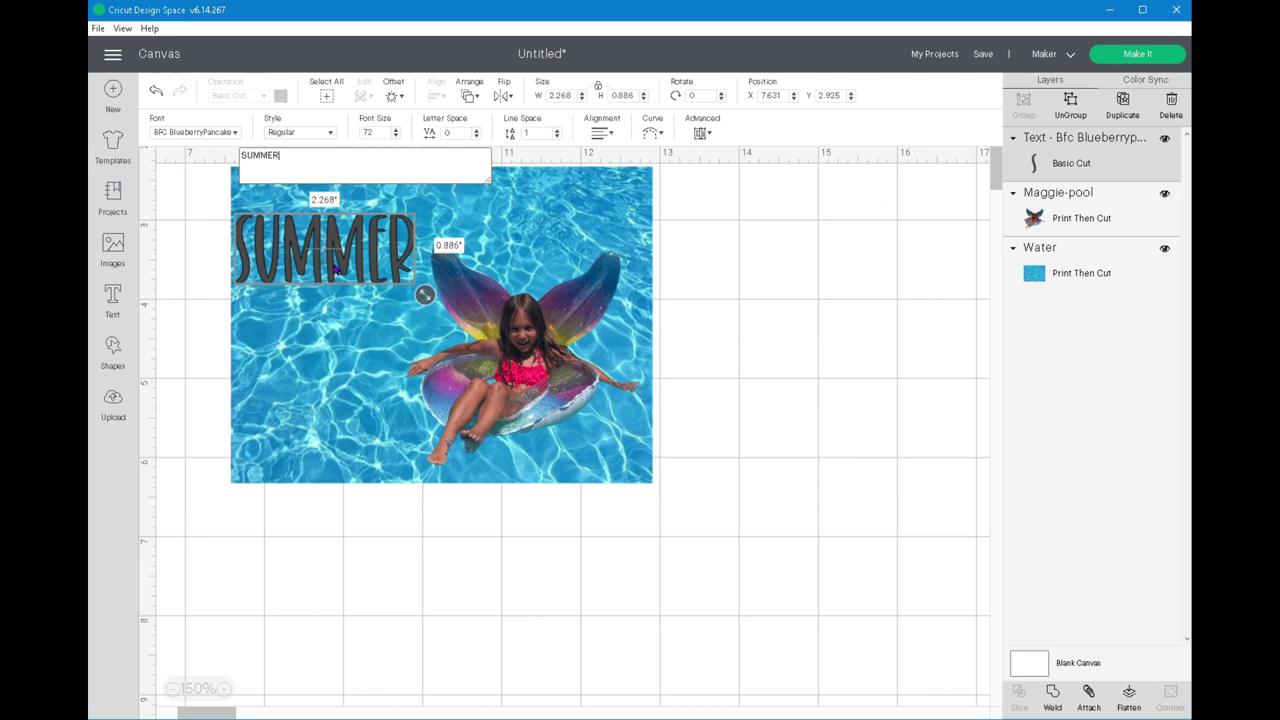
Scale SUMMER to about 2.008 × 0.785 in, rotate it to 331.3°, and place it upper-left
{"action": "left_click", "coordinate": [343, 265]}
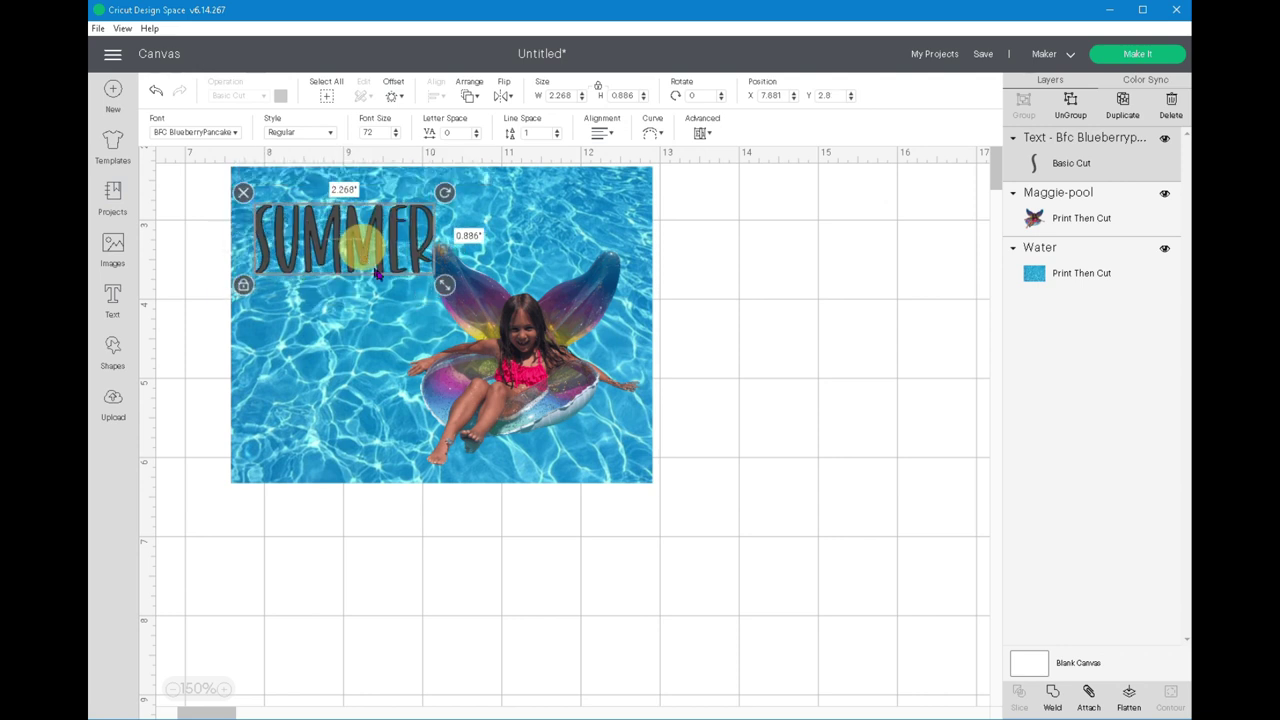
{"action": "left_click_drag", "start_coordinate": [433, 280], "coordinate": [415, 270]}
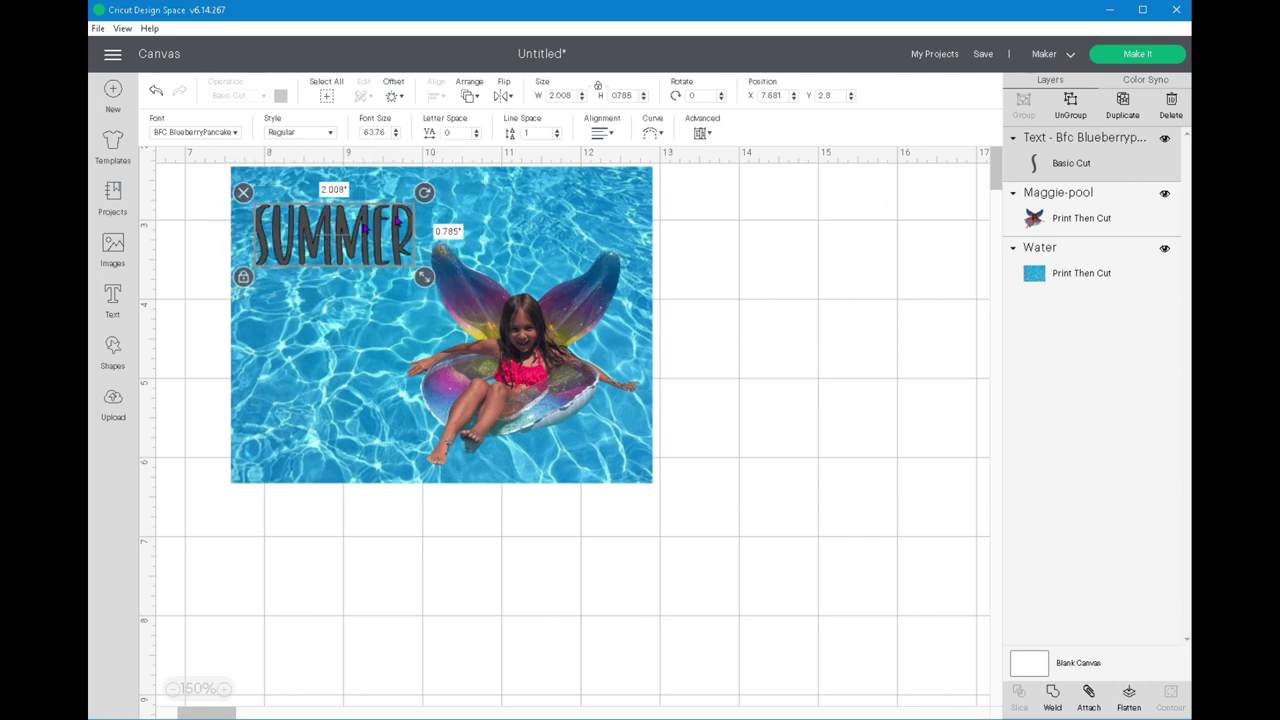
{"action": "left_click_drag", "start_coordinate": [430, 200], "coordinate": [396, 146]}
{"action": "left_click_drag", "start_coordinate": [329, 241], "coordinate": [331, 241]}
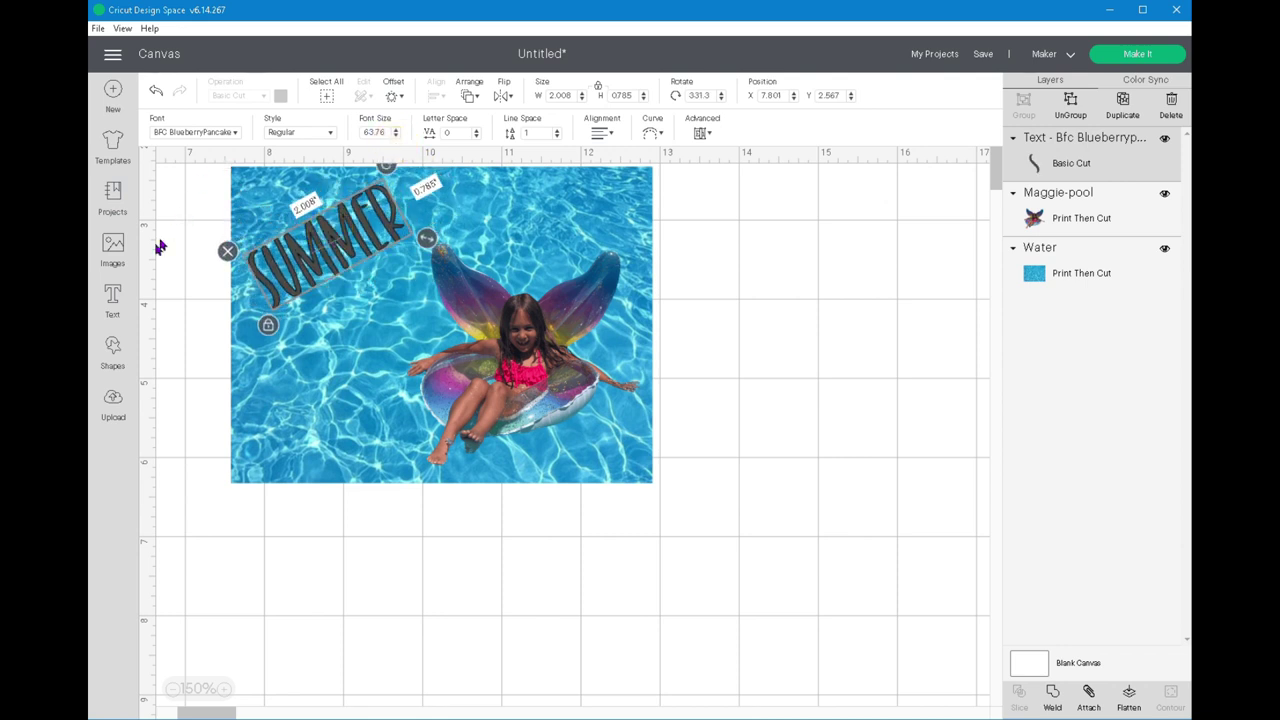
Add a '2021' text line beneath SUMMER, tilted to match its angle
{"action": "left_click", "coordinate": [295, 519]}
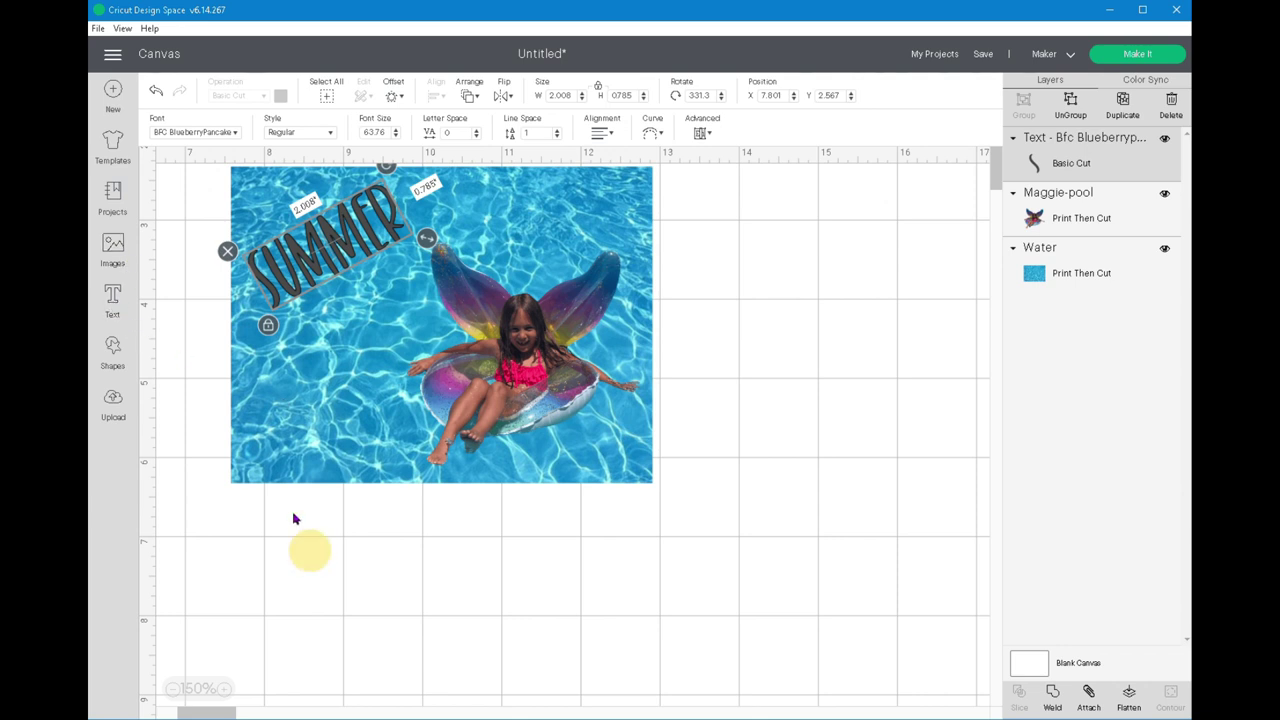
{"action": "left_click", "coordinate": [112, 297]}
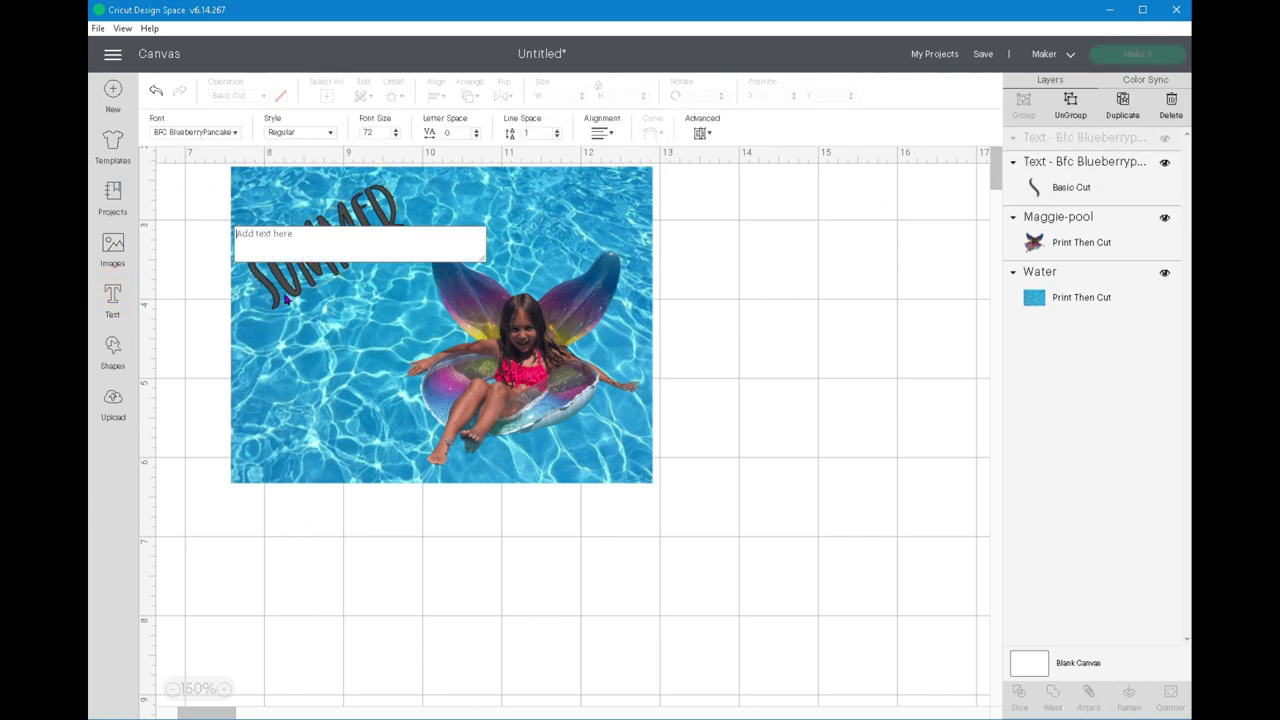
{"action": "type", "text": "2021"}
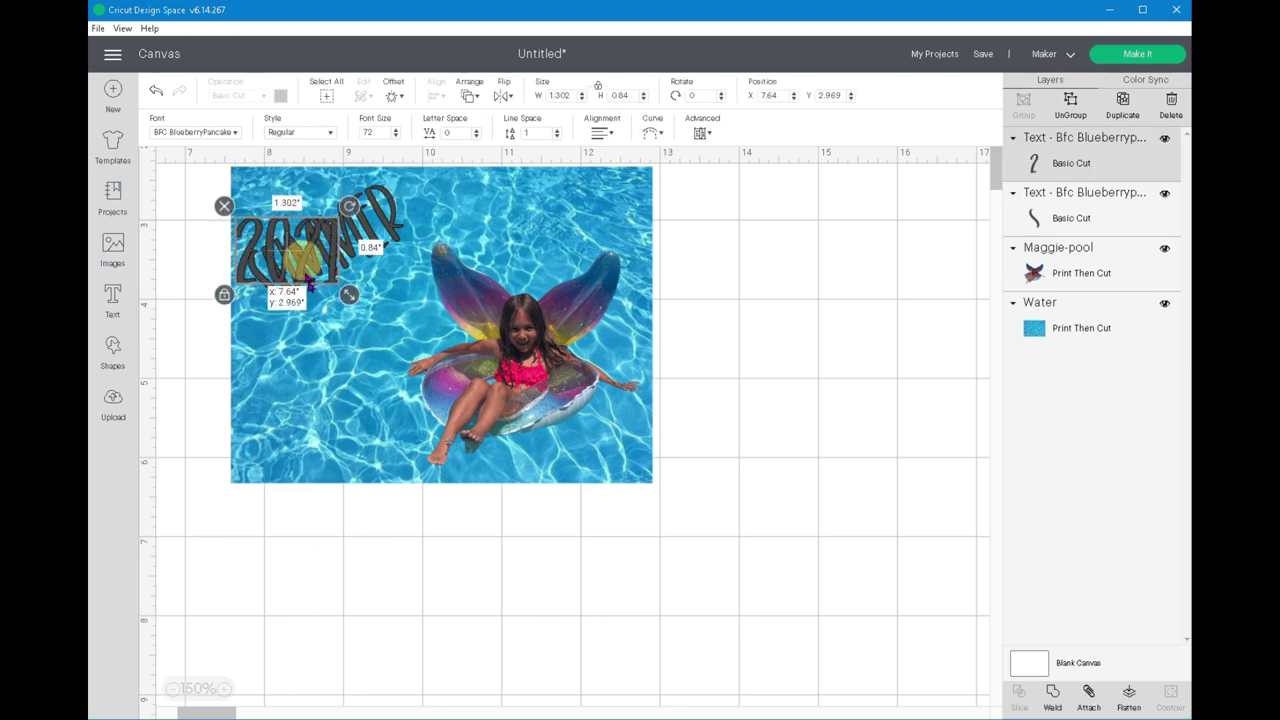
{"action": "left_click_drag", "start_coordinate": [310, 285], "coordinate": [349, 399]}
{"action": "left_click_drag", "start_coordinate": [387, 320], "coordinate": [364, 301]}
{"action": "left_click", "coordinate": [329, 563]}
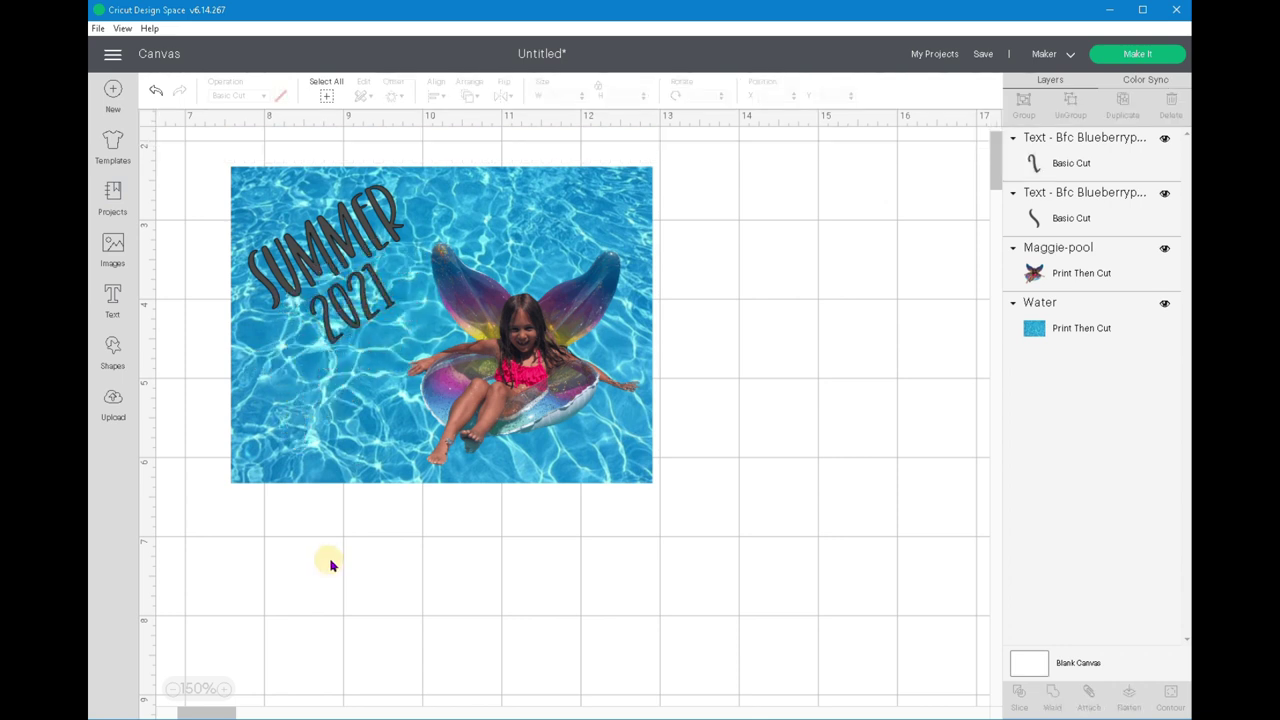
{"action": "left_click", "coordinate": [375, 315]}
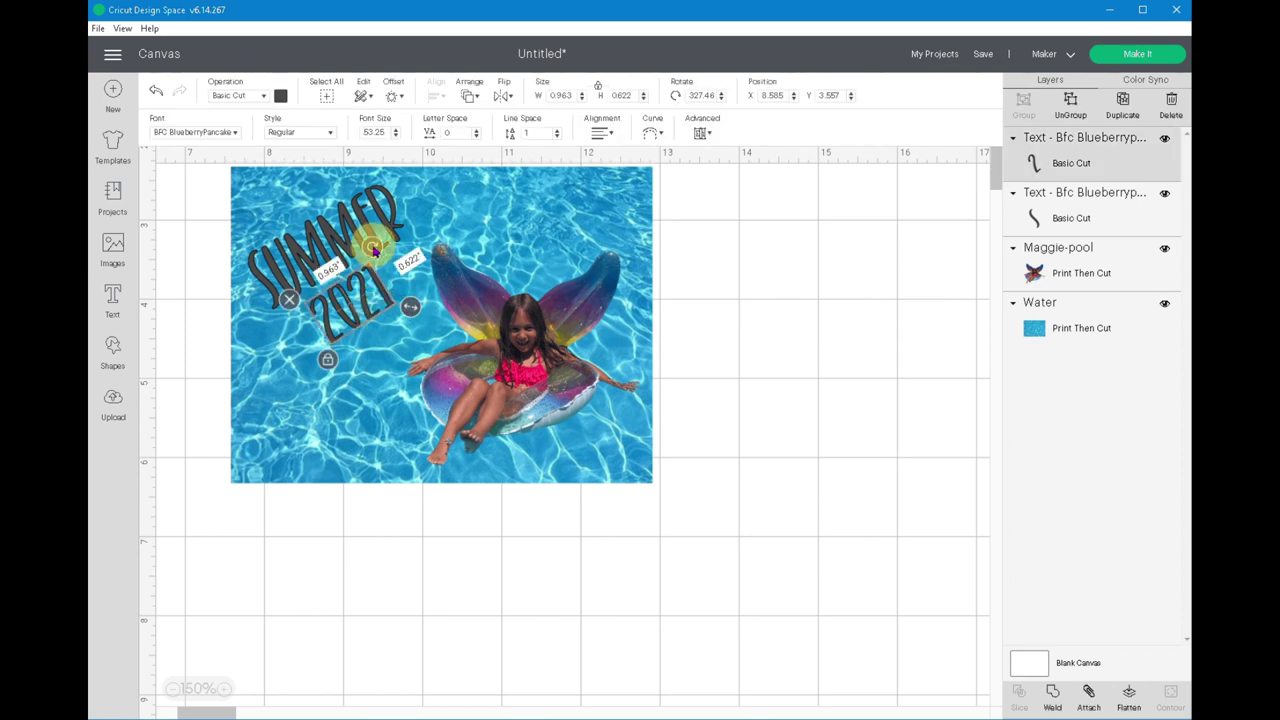
{"action": "left_click_drag", "start_coordinate": [373, 250], "coordinate": [375, 248]}
{"action": "left_click", "coordinate": [333, 540]}
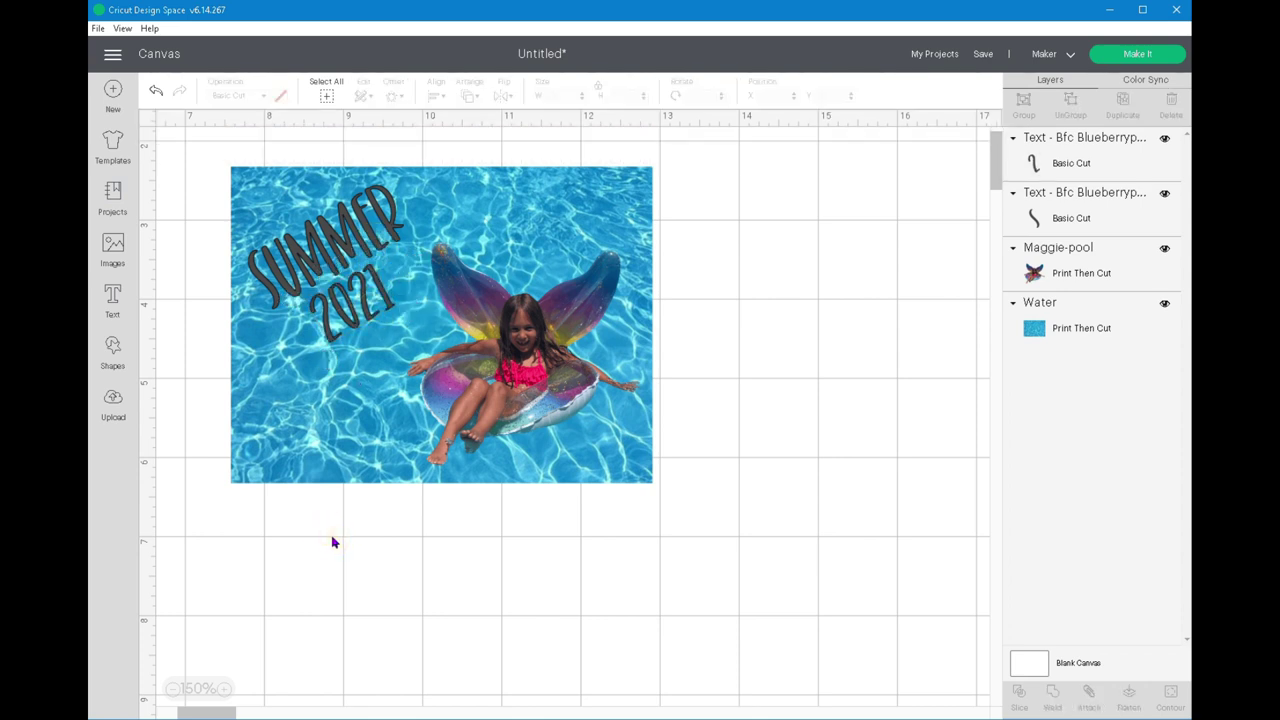
{"action": "left_click", "coordinate": [328, 243]}
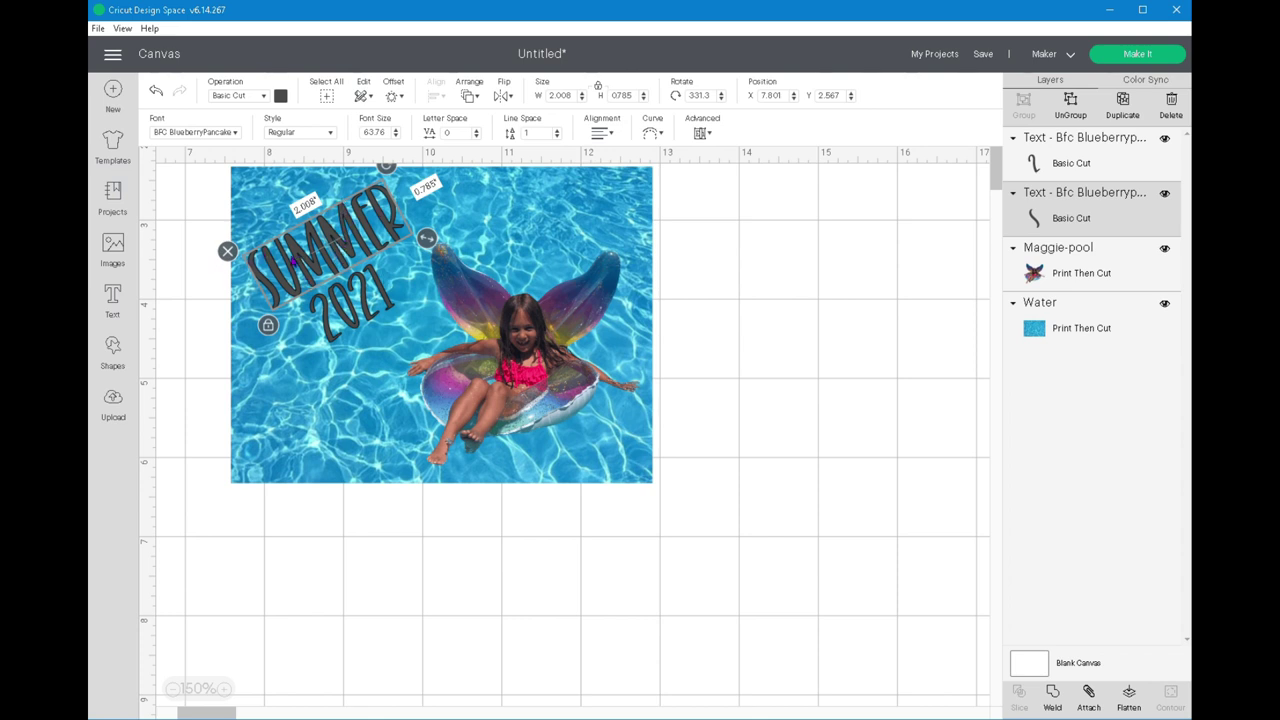
Recolour the SUMMER text pink (#e65676) using the advanced colour picker
{"action": "left_click", "coordinate": [280, 95]}
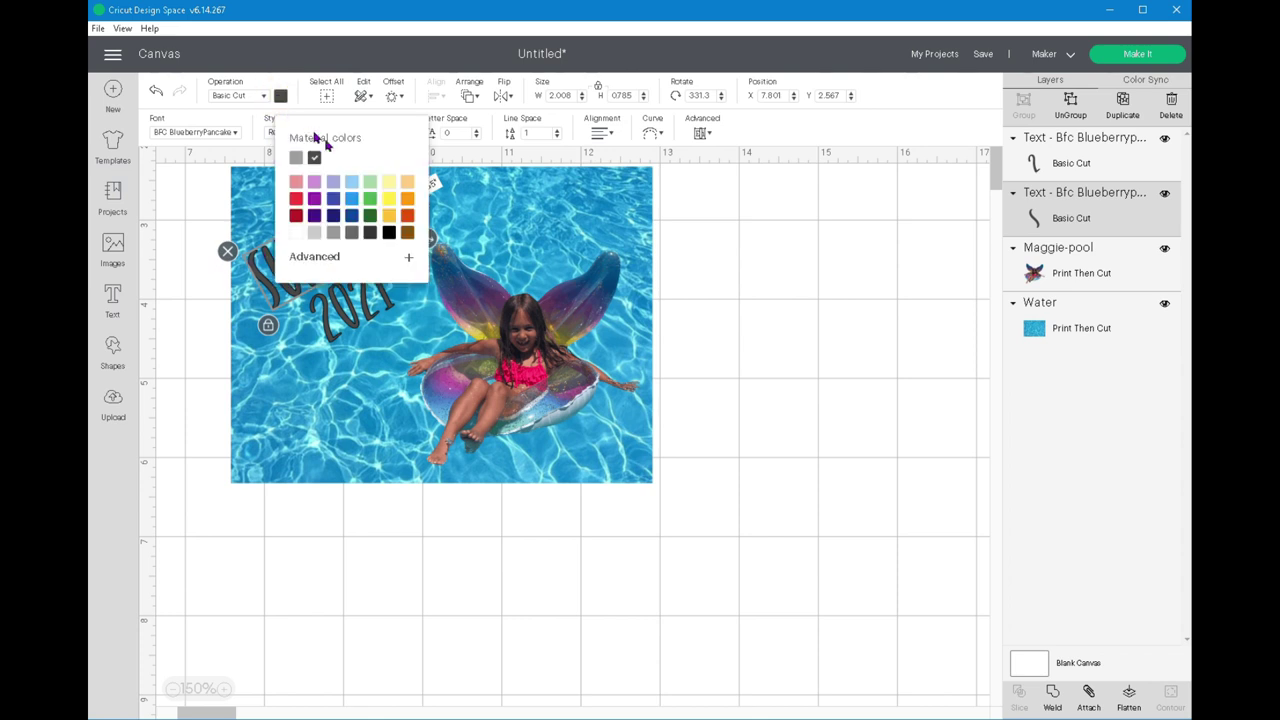
{"action": "left_click", "coordinate": [302, 258]}
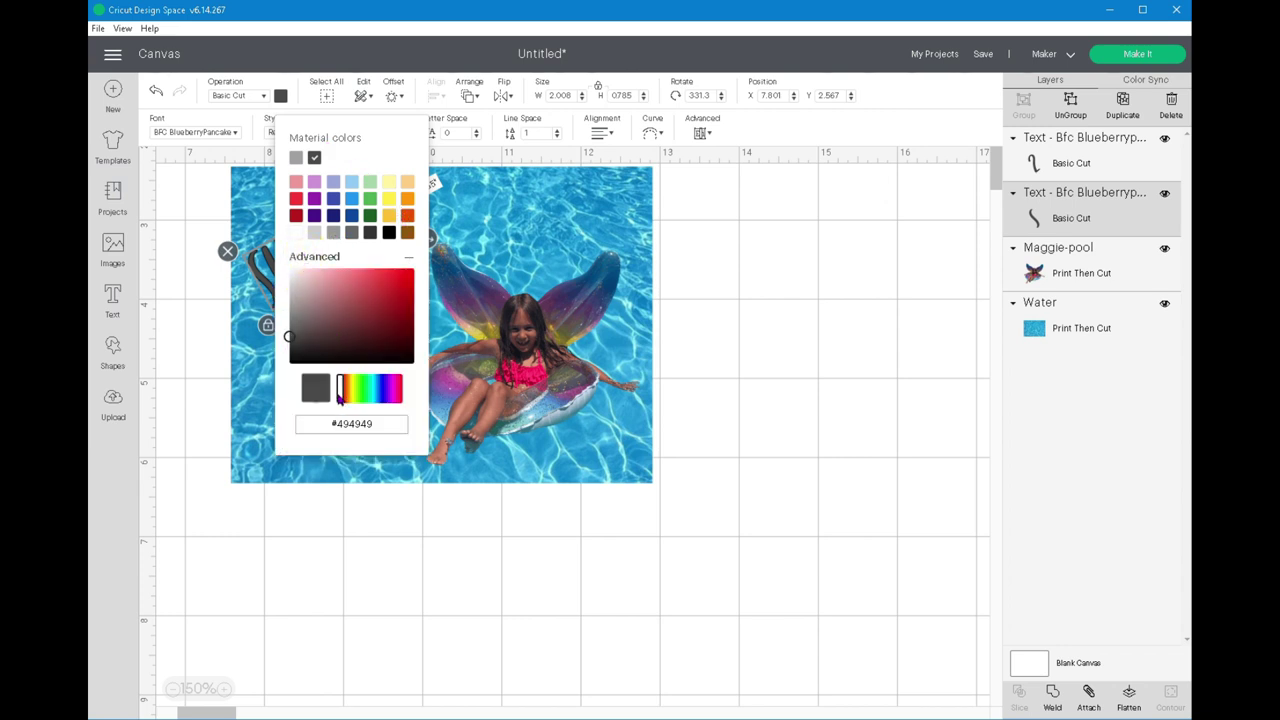
{"action": "left_click_drag", "start_coordinate": [342, 396], "coordinate": [397, 405]}
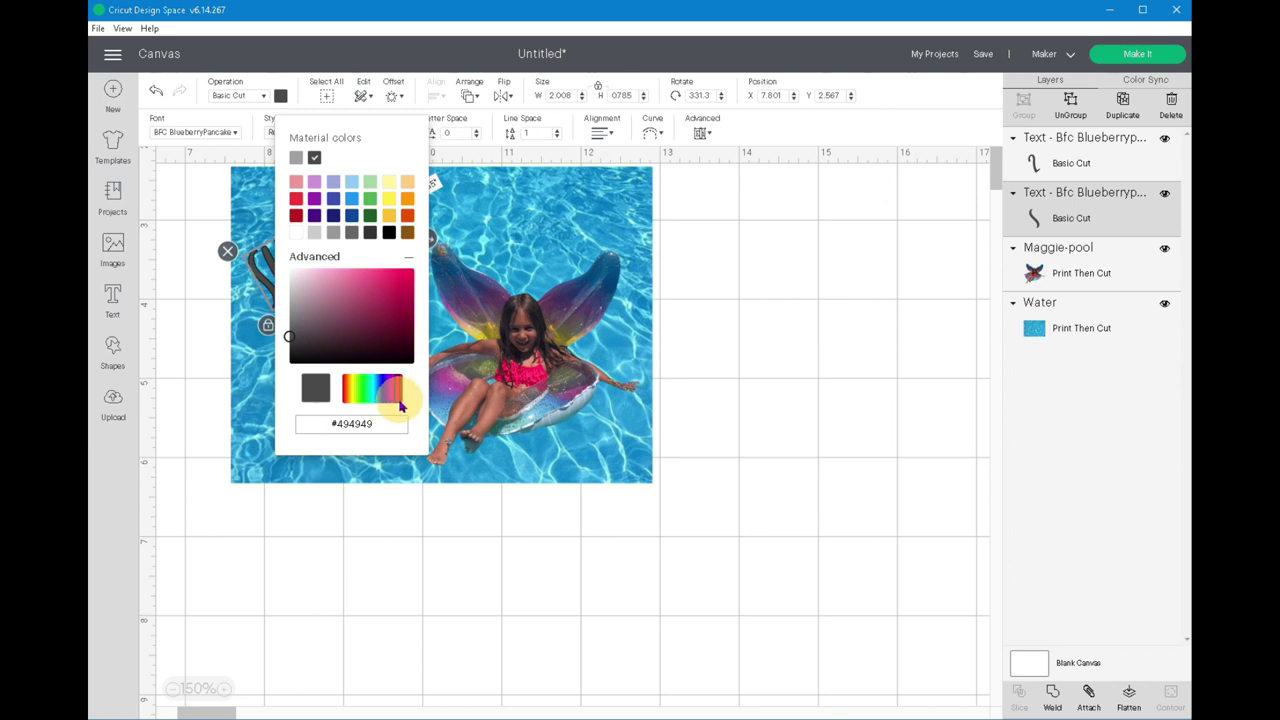
{"action": "left_click", "coordinate": [398, 403]}
{"action": "left_click_drag", "start_coordinate": [399, 403], "coordinate": [401, 402]}
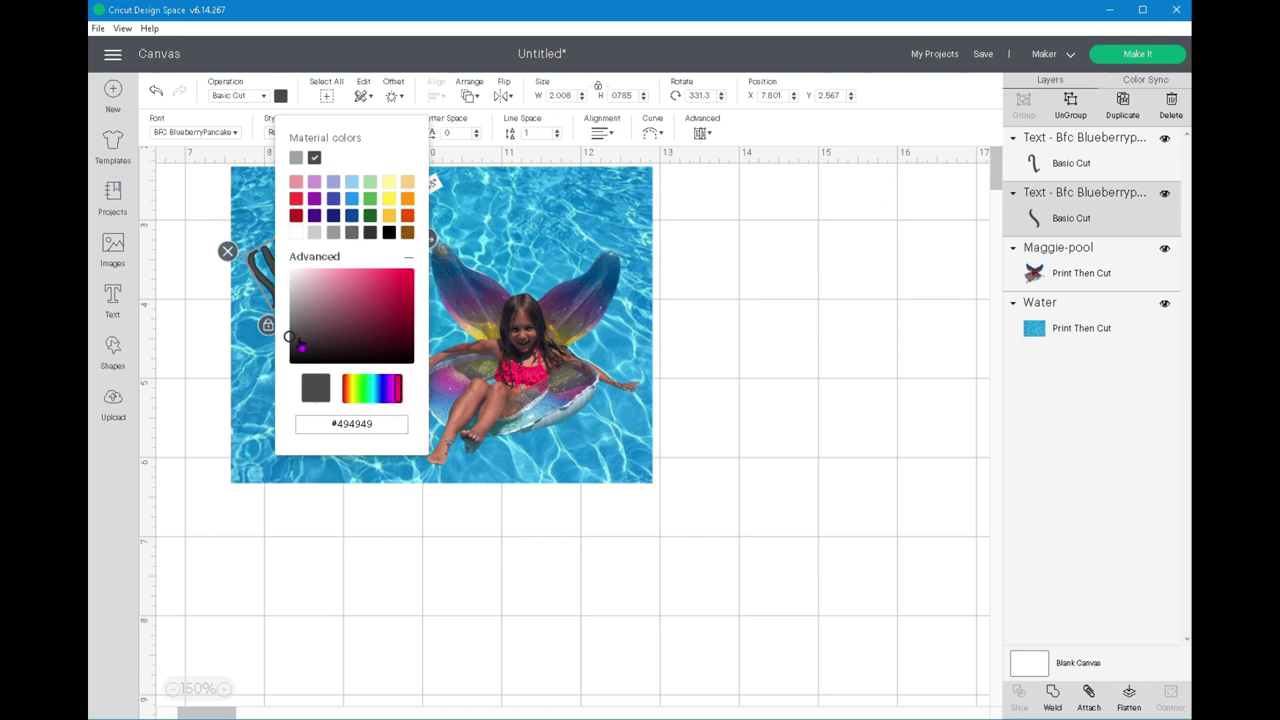
{"action": "left_click_drag", "start_coordinate": [329, 326], "coordinate": [367, 279]}
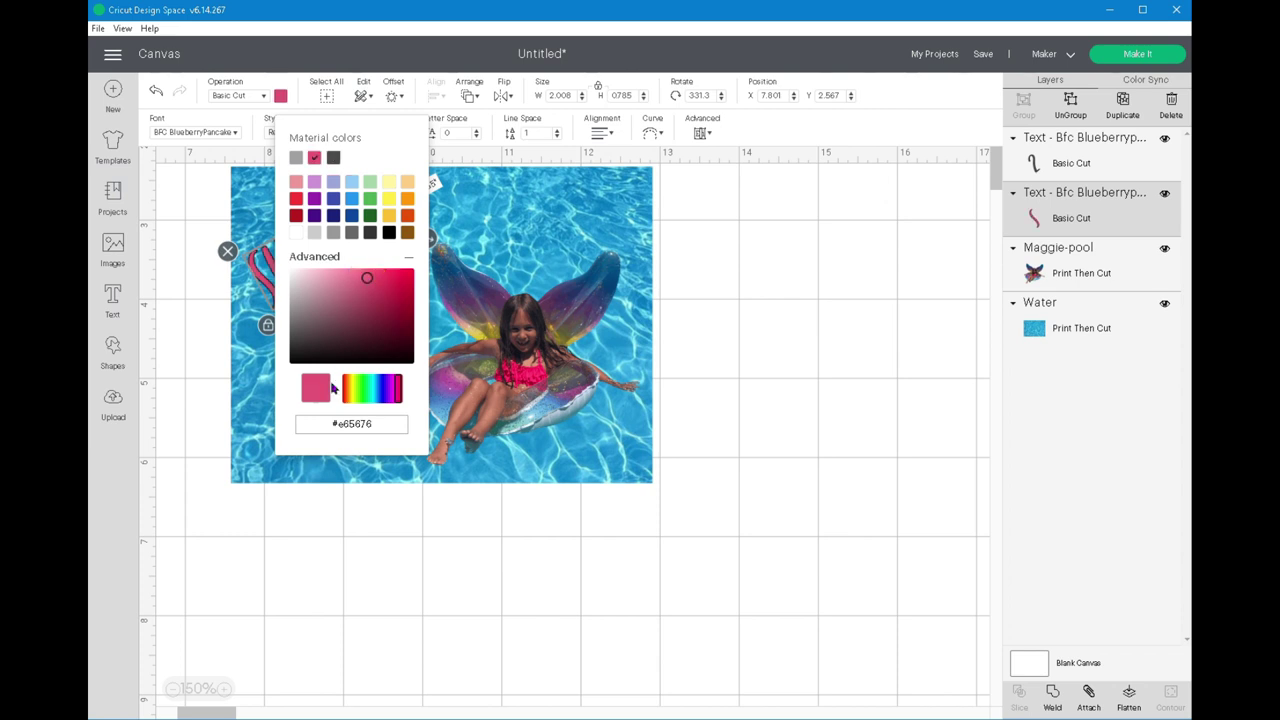
{"action": "left_click", "coordinate": [590, 547]}
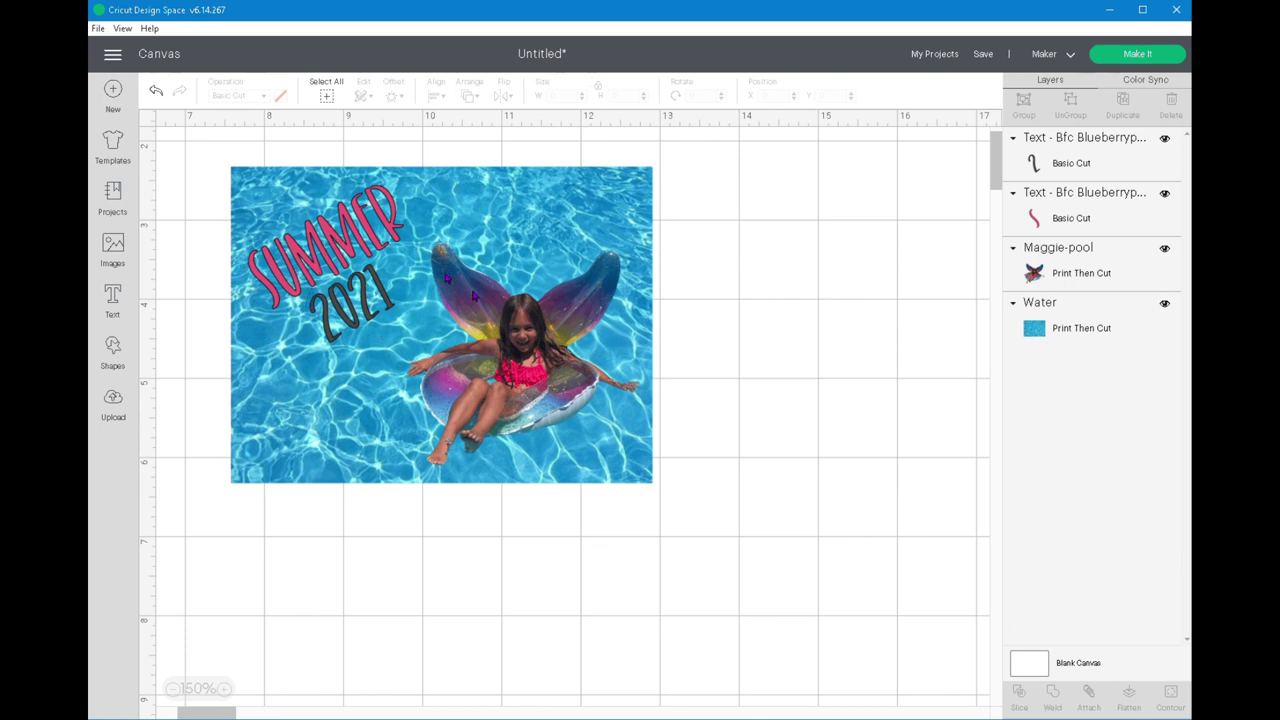
Set the SUMMER text's operation to standard Print Then Cut
{"action": "left_click", "coordinate": [364, 226]}
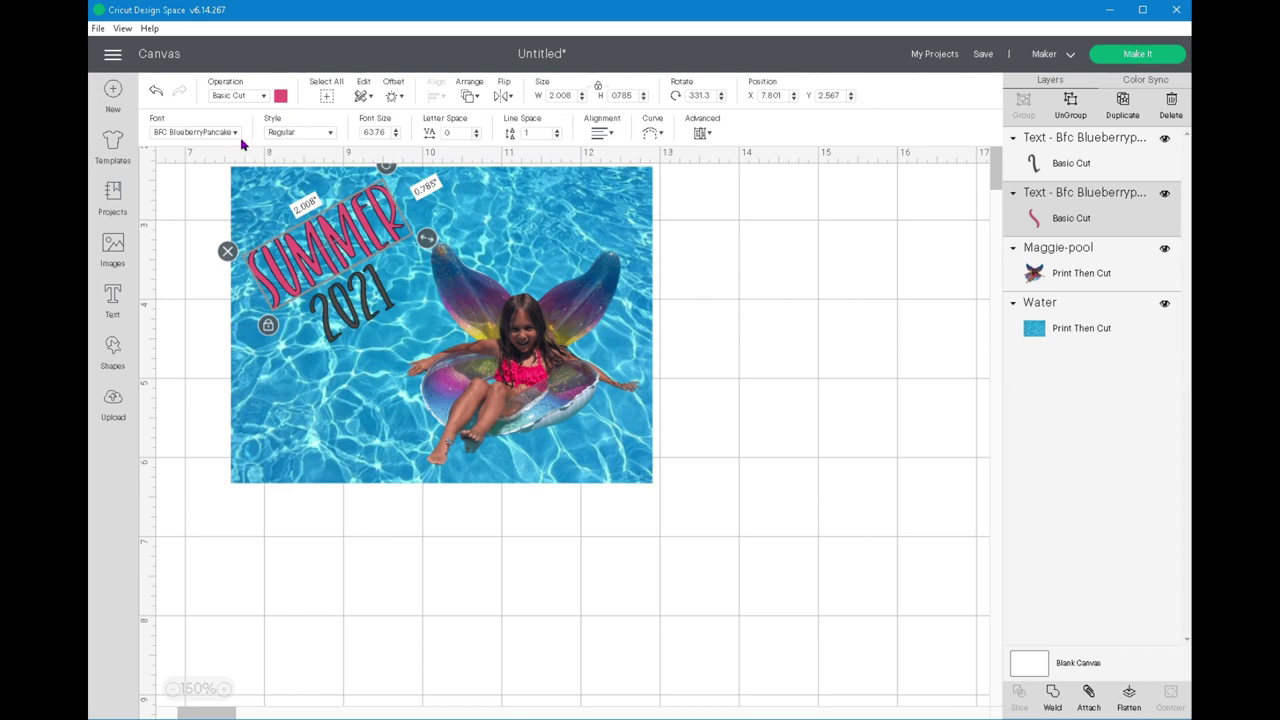
{"action": "left_click", "coordinate": [280, 96]}
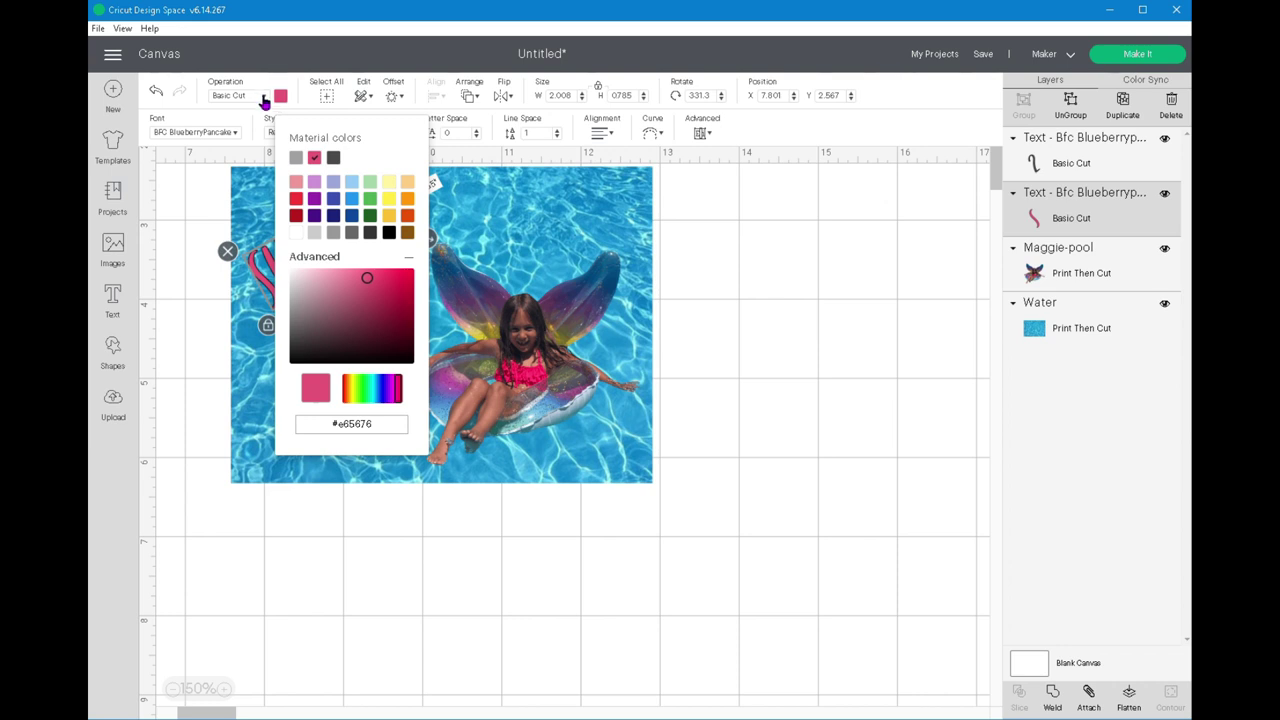
{"action": "left_click", "coordinate": [264, 97]}
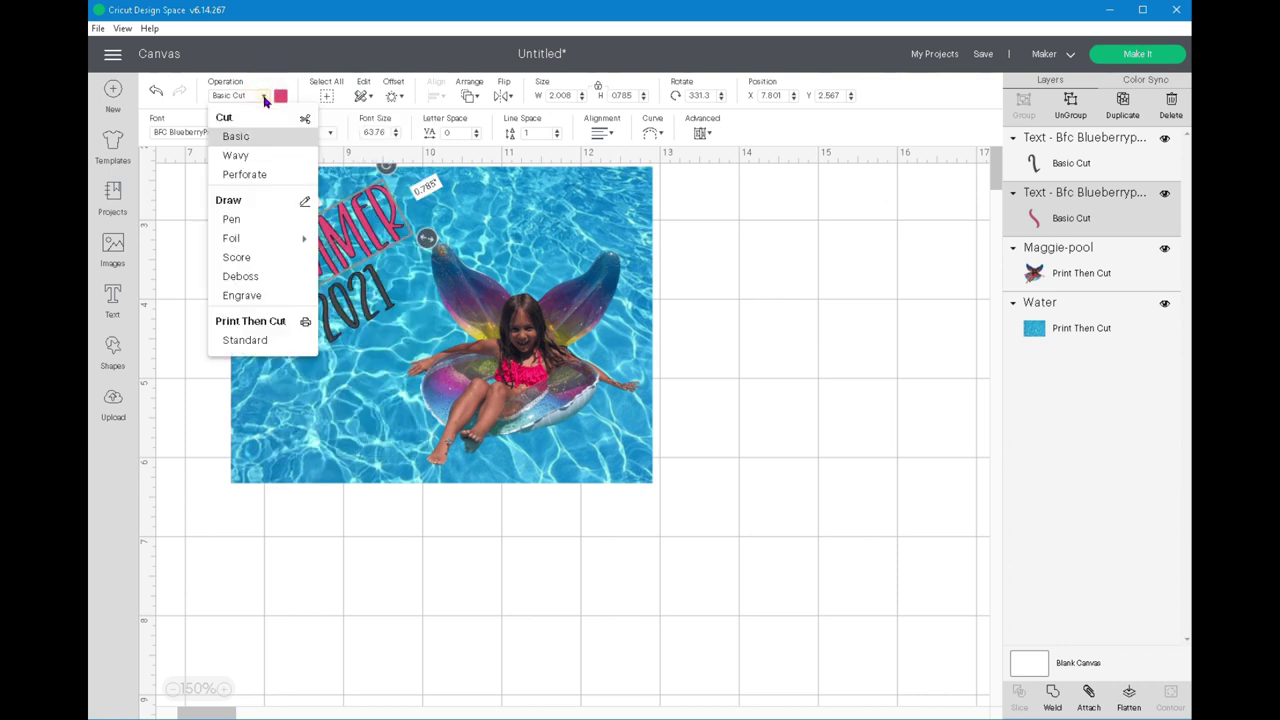
{"action": "left_click", "coordinate": [248, 341]}
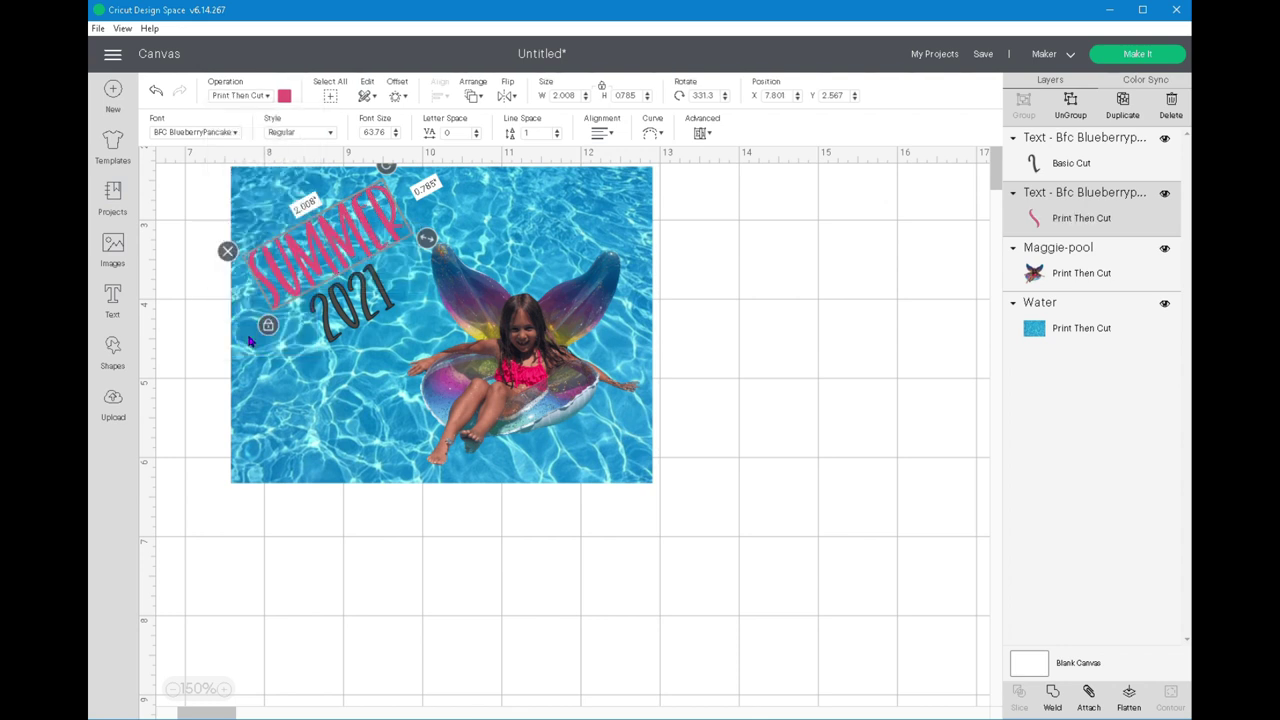
Change the SUMMER print type to Pattern and apply the multicolour rainbow pattern
{"action": "left_click", "coordinate": [283, 98]}
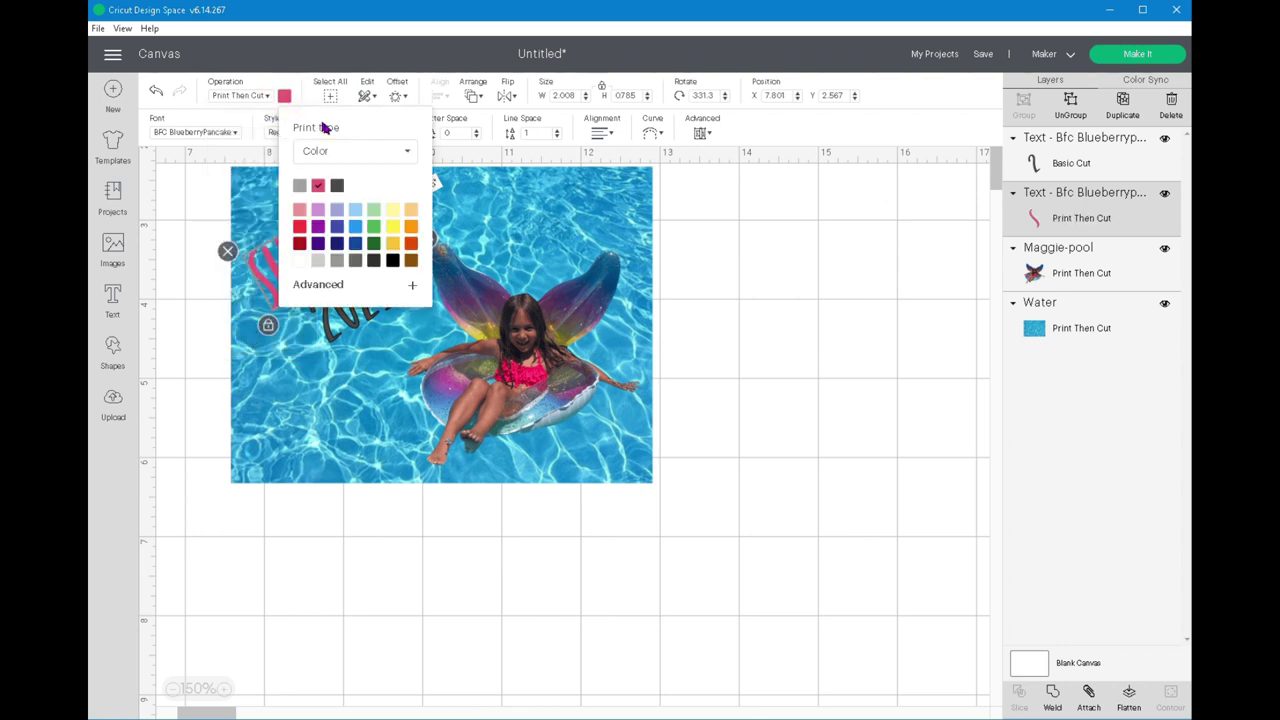
{"action": "left_click", "coordinate": [405, 152]}
{"action": "left_click", "coordinate": [338, 200]}
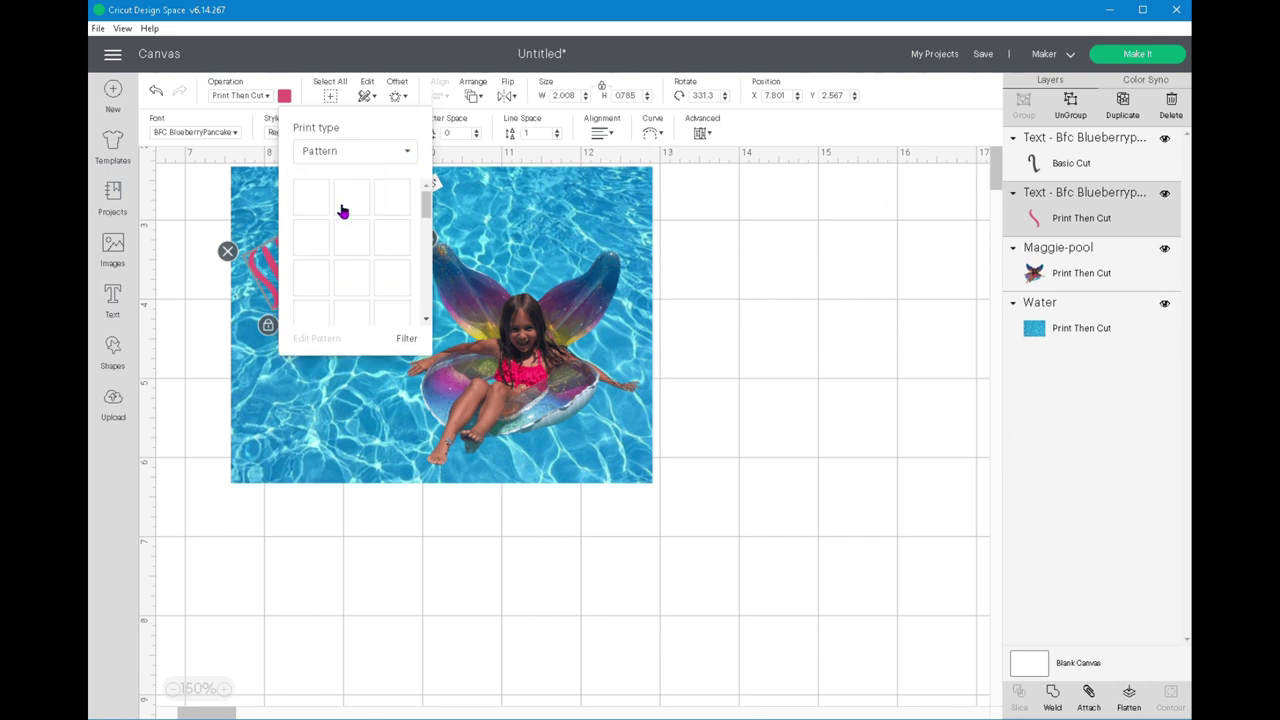
{"action": "left_click", "coordinate": [406, 339]}
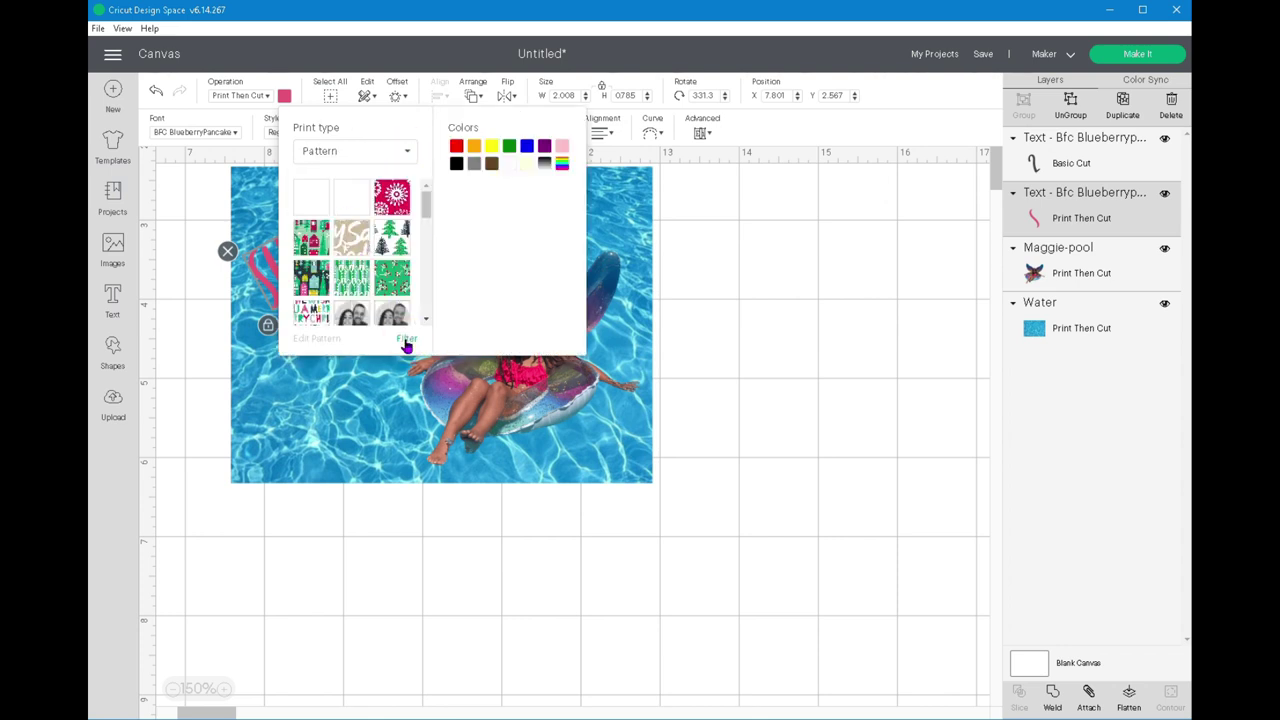
{"action": "left_click", "coordinate": [560, 166]}
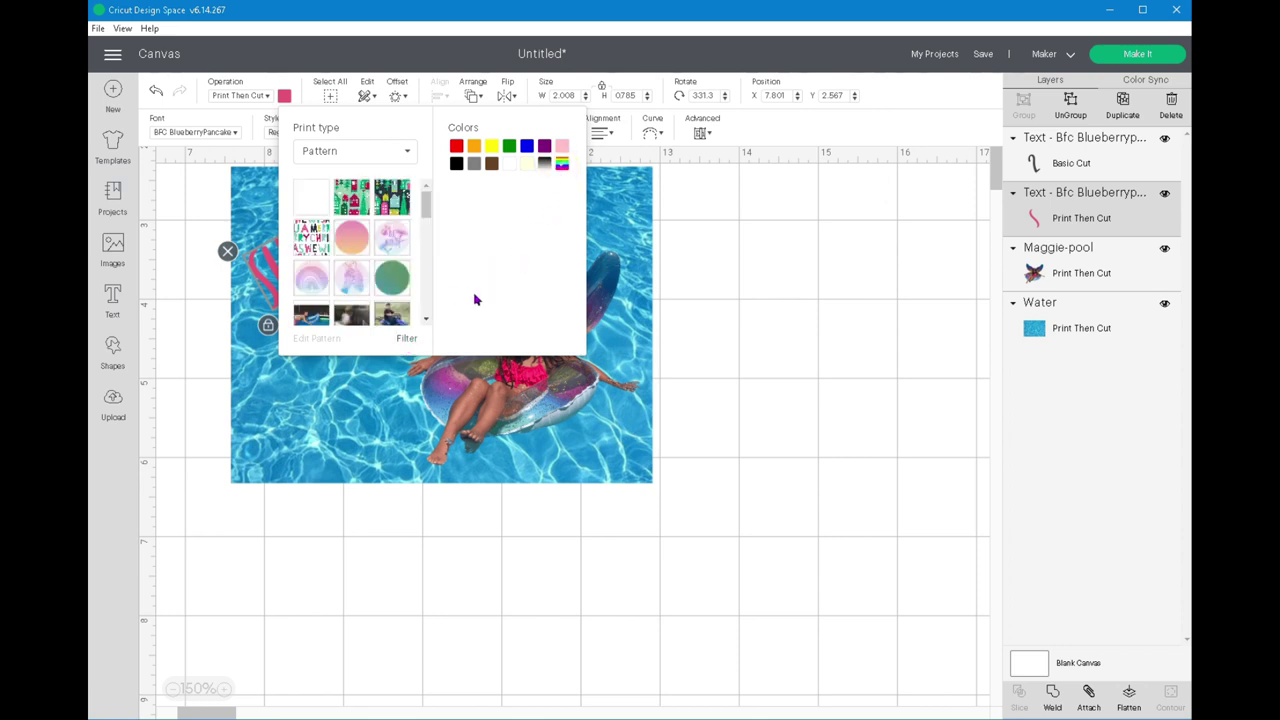
{"action": "scroll", "coordinate": [395, 253], "scroll_direction": "down", "scroll_amount": 5}
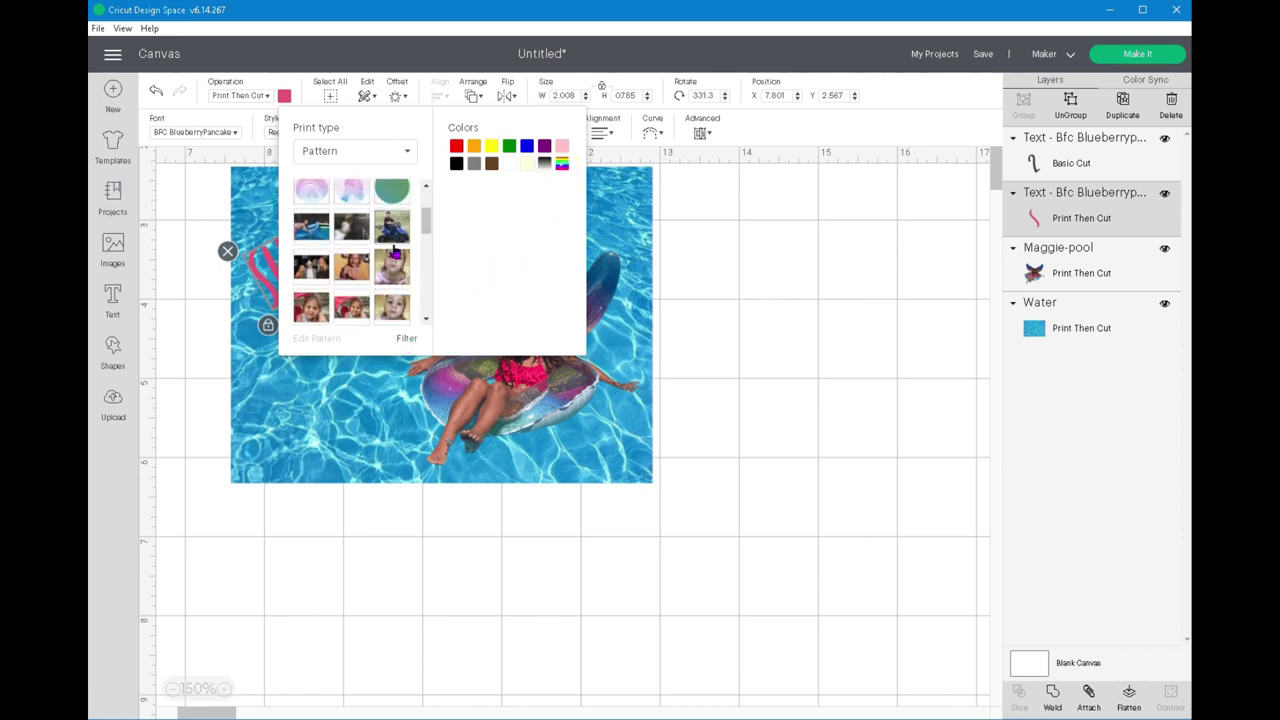
{"action": "scroll", "coordinate": [395, 253], "scroll_direction": "up", "scroll_amount": 3}
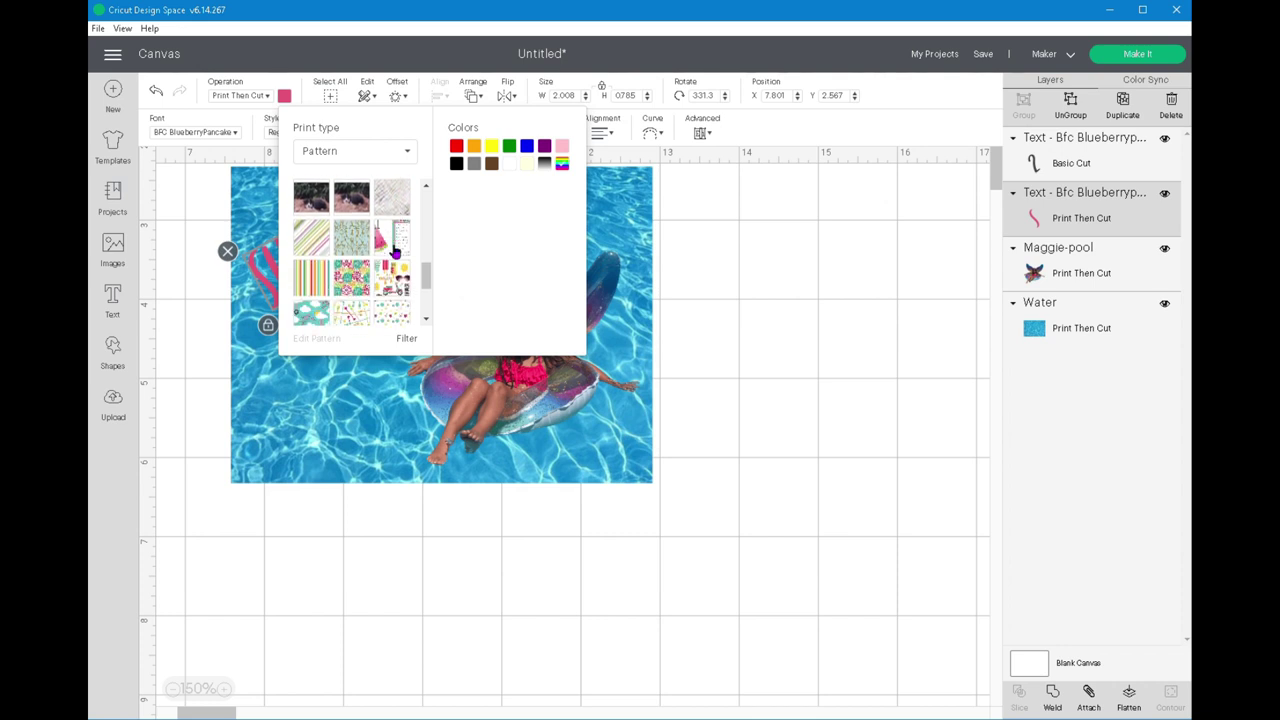
{"action": "scroll", "coordinate": [395, 253], "scroll_direction": "down", "scroll_amount": 1}
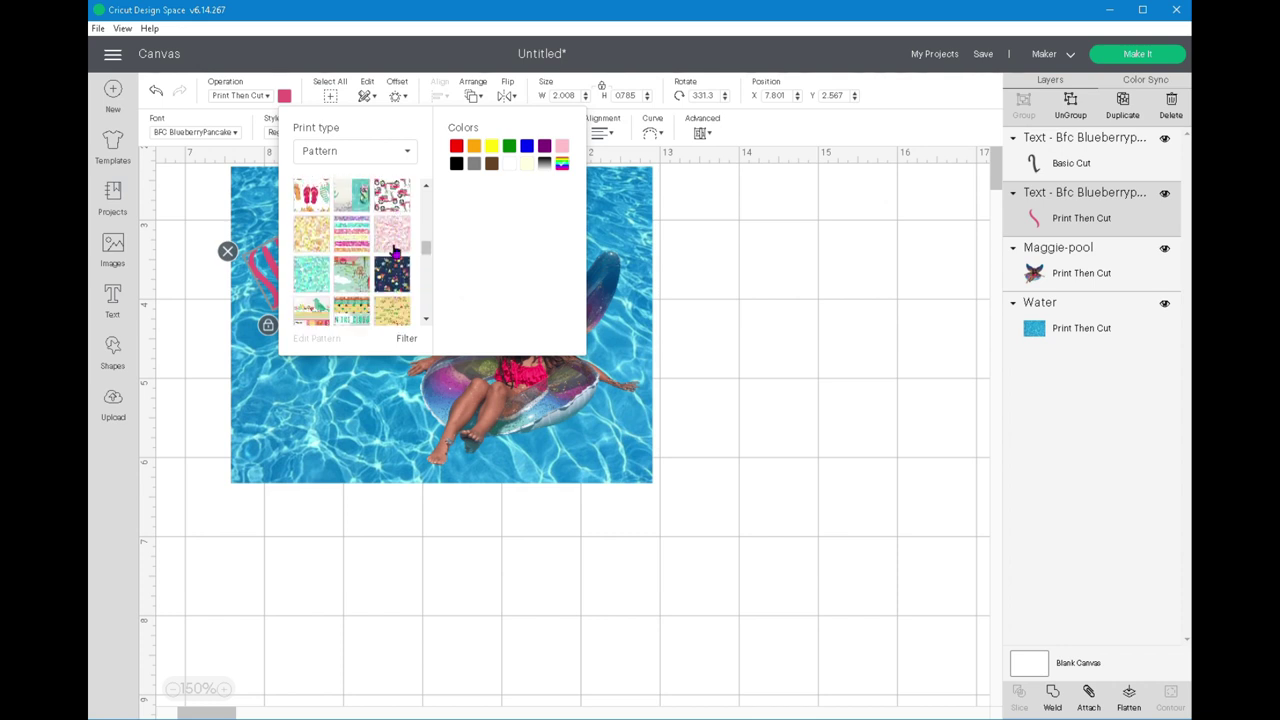
{"action": "scroll", "coordinate": [395, 253], "scroll_direction": "down", "scroll_amount": 4}
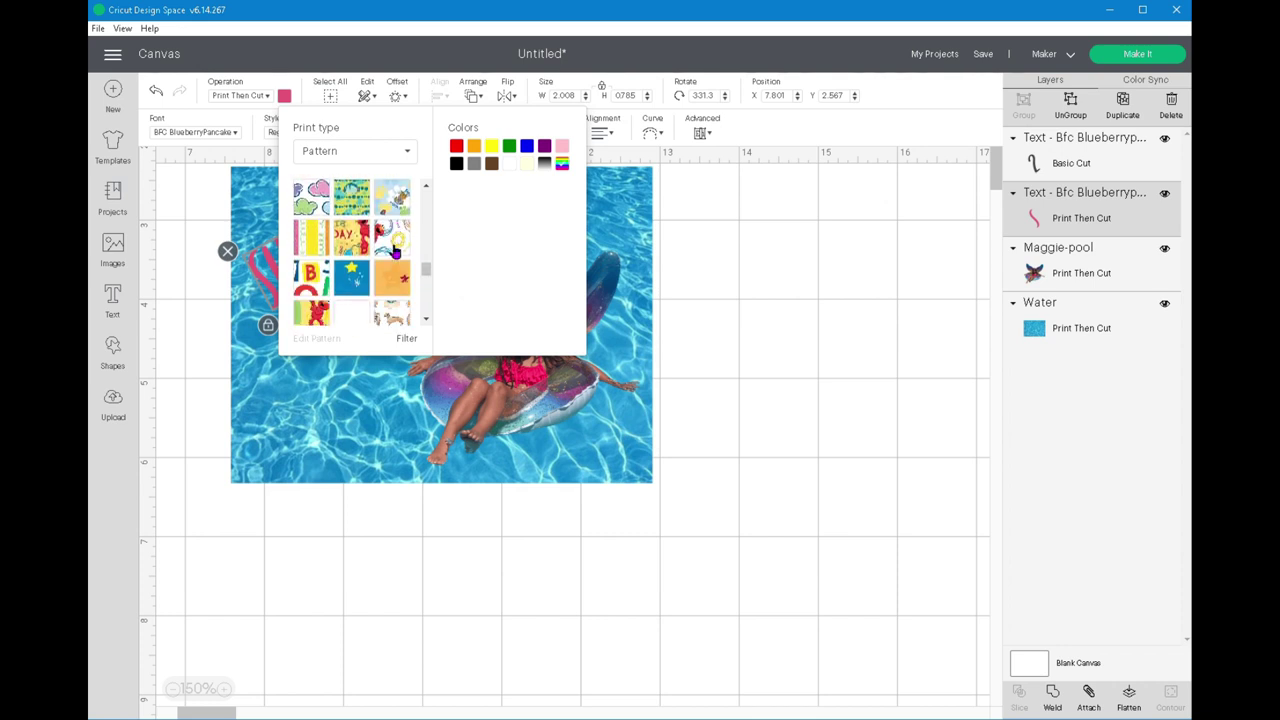
{"action": "scroll", "coordinate": [395, 253], "scroll_direction": "down", "scroll_amount": 5}
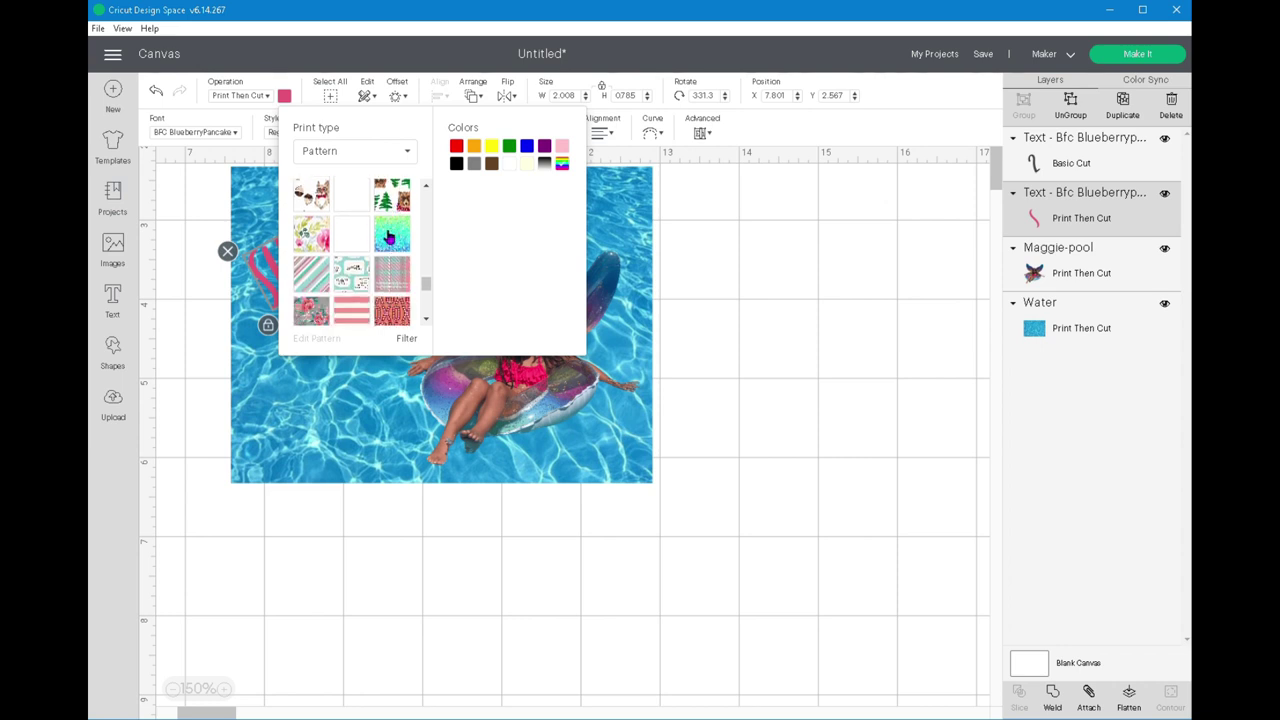
{"action": "left_click", "coordinate": [389, 236]}
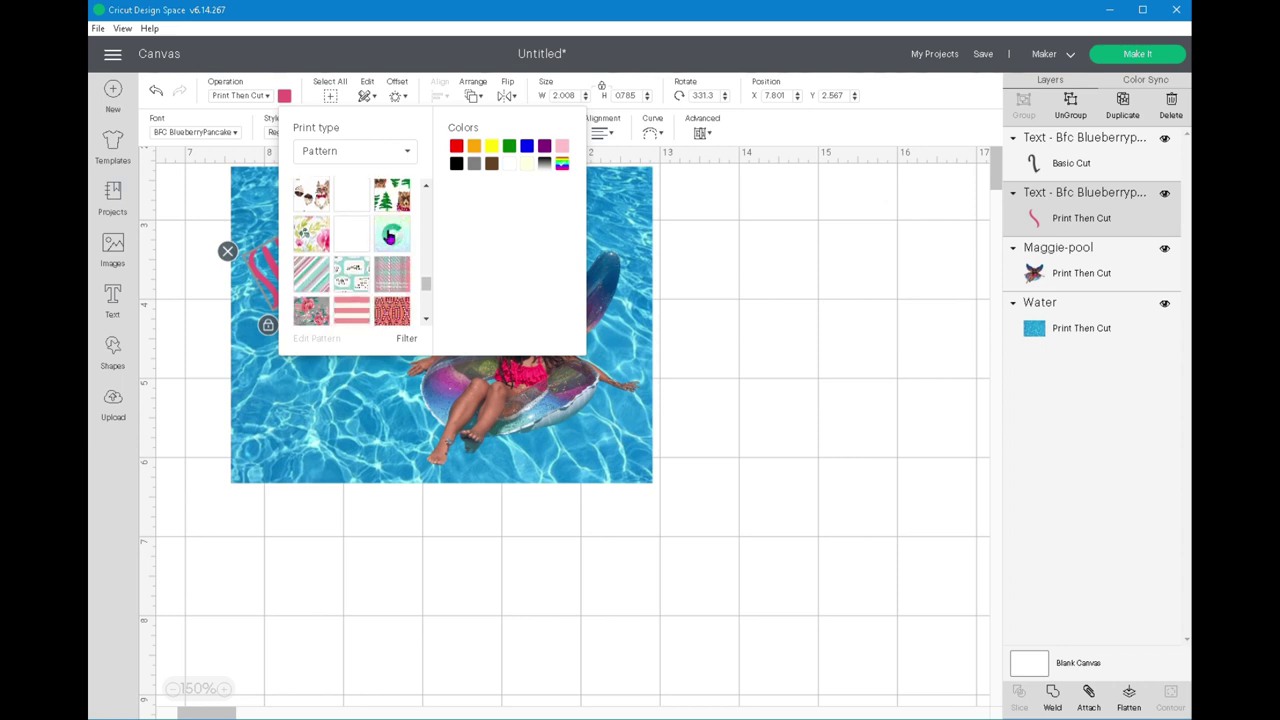
{"action": "left_click", "coordinate": [306, 520]}
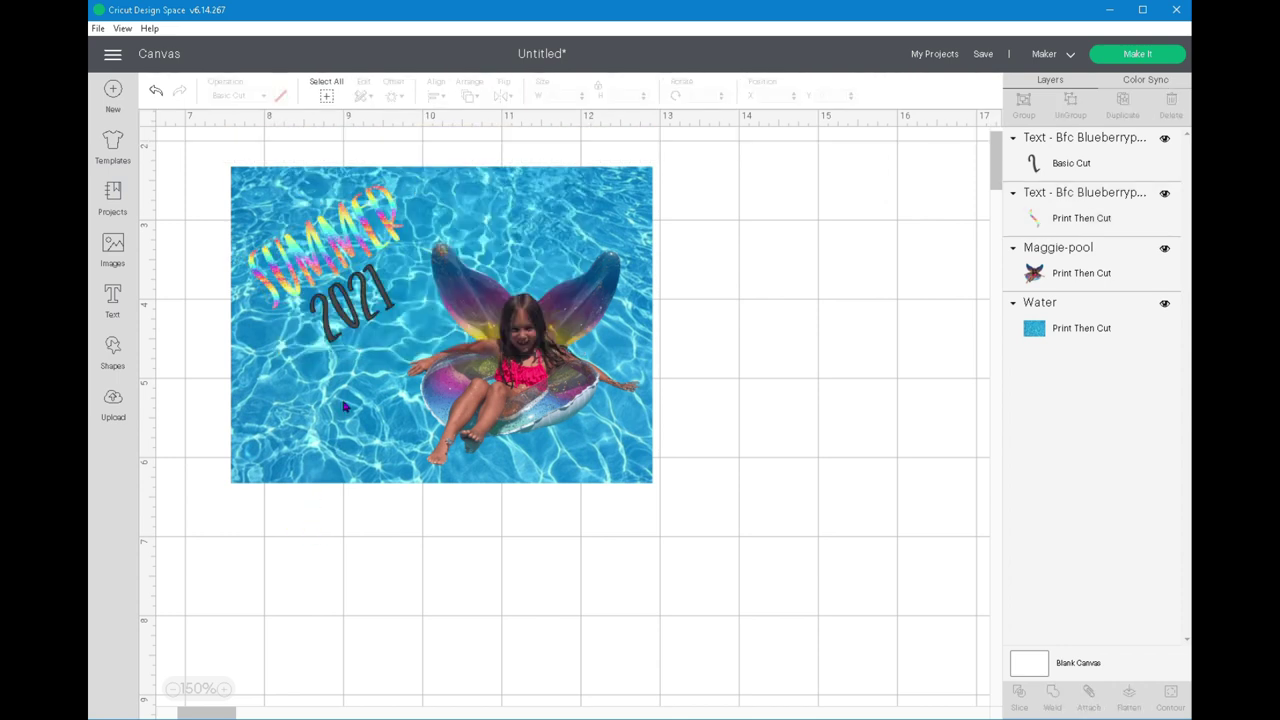
Set 2021 to Print Then Cut with Pattern print type and the multicolour rainbow pattern
{"action": "left_click", "coordinate": [350, 315]}
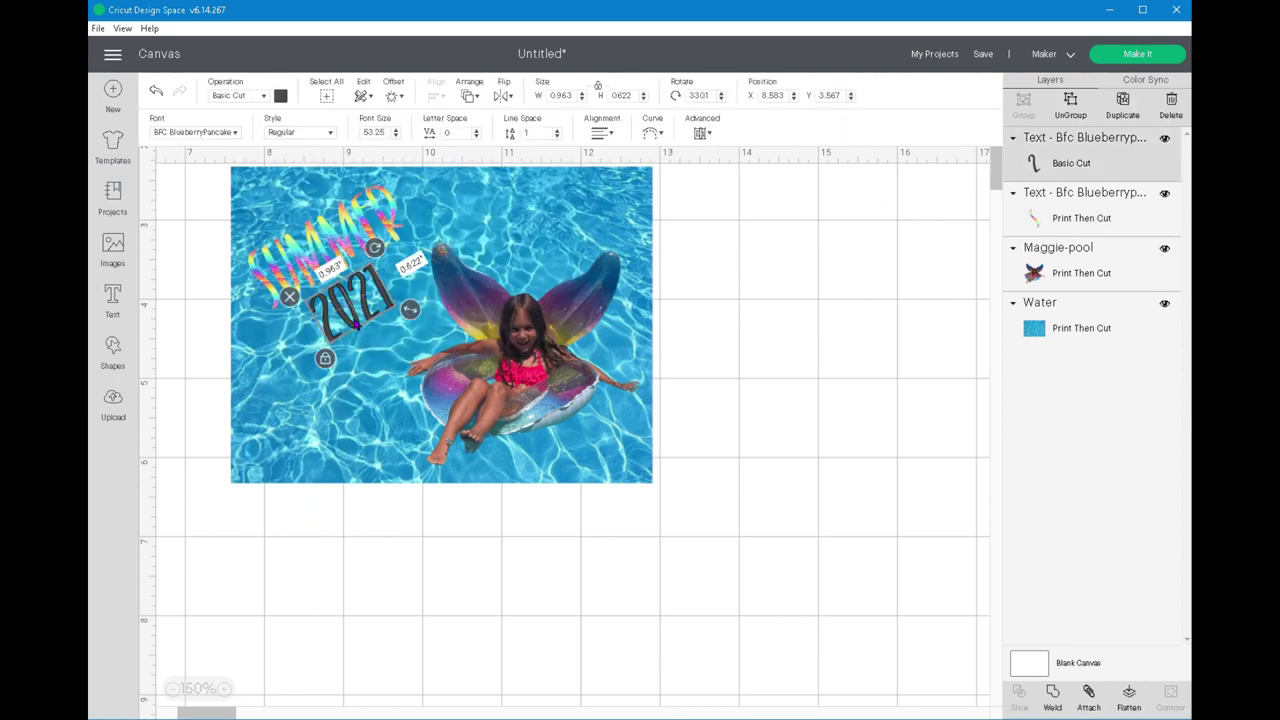
{"action": "left_click", "coordinate": [266, 96]}
{"action": "left_click", "coordinate": [284, 95]}
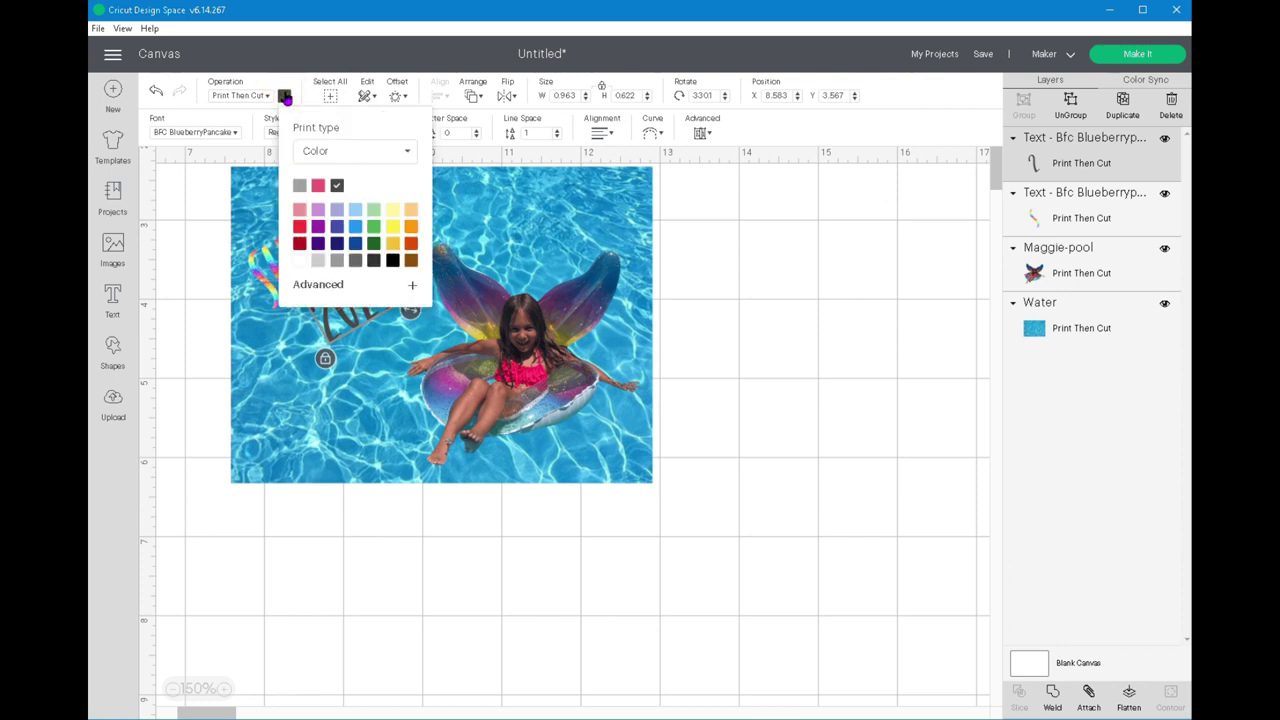
{"action": "left_click", "coordinate": [341, 152]}
{"action": "left_click", "coordinate": [334, 199]}
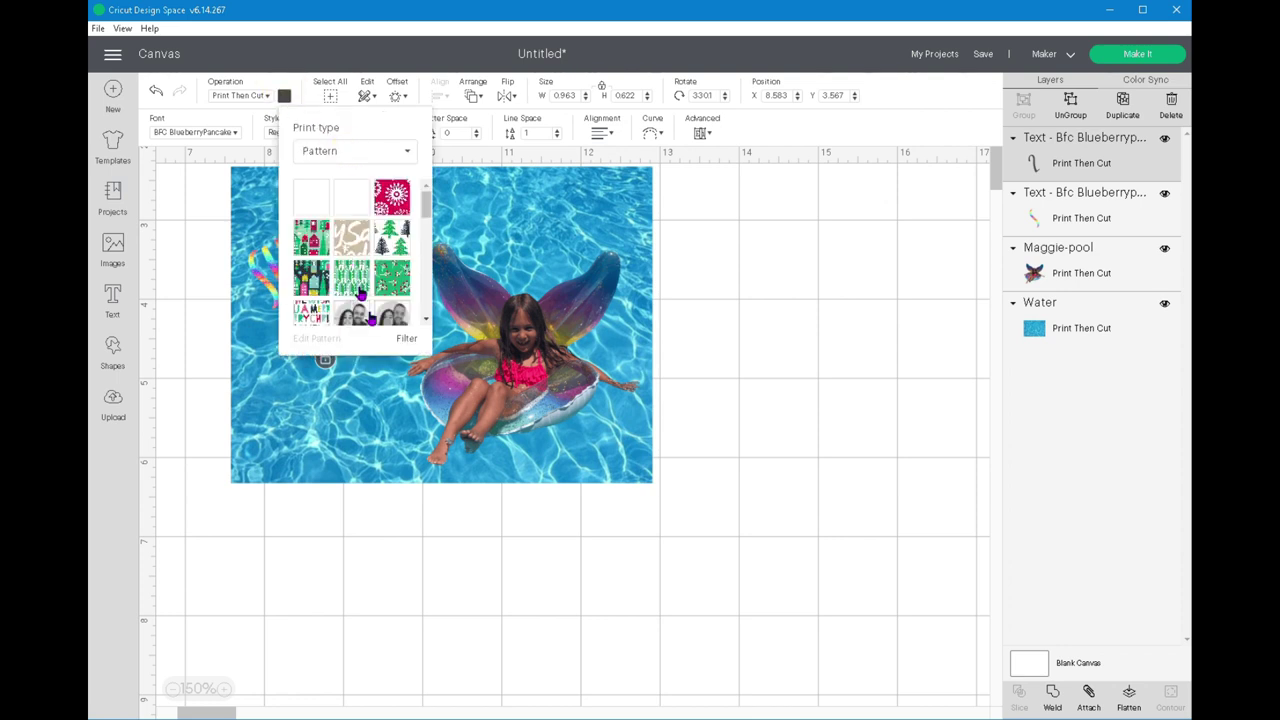
{"action": "left_click", "coordinate": [405, 340]}
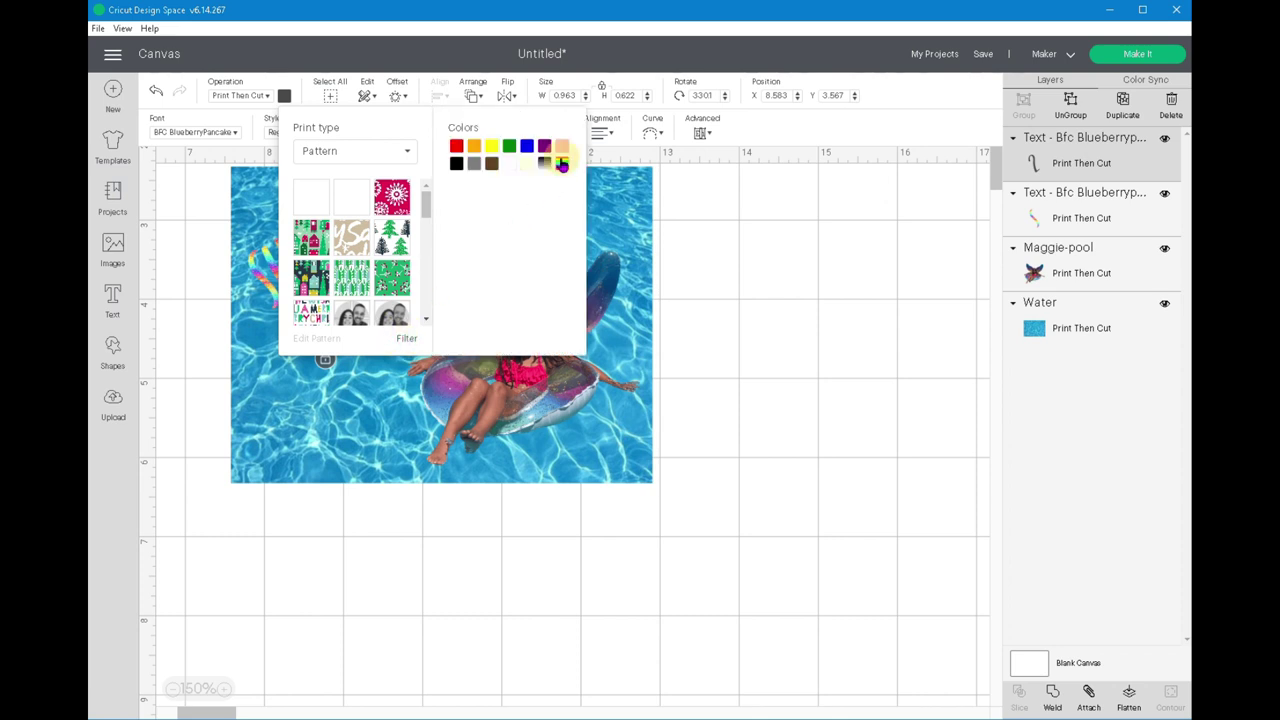
{"action": "left_click", "coordinate": [561, 164]}
{"action": "left_click_drag", "start_coordinate": [426, 200], "coordinate": [446, 333]}
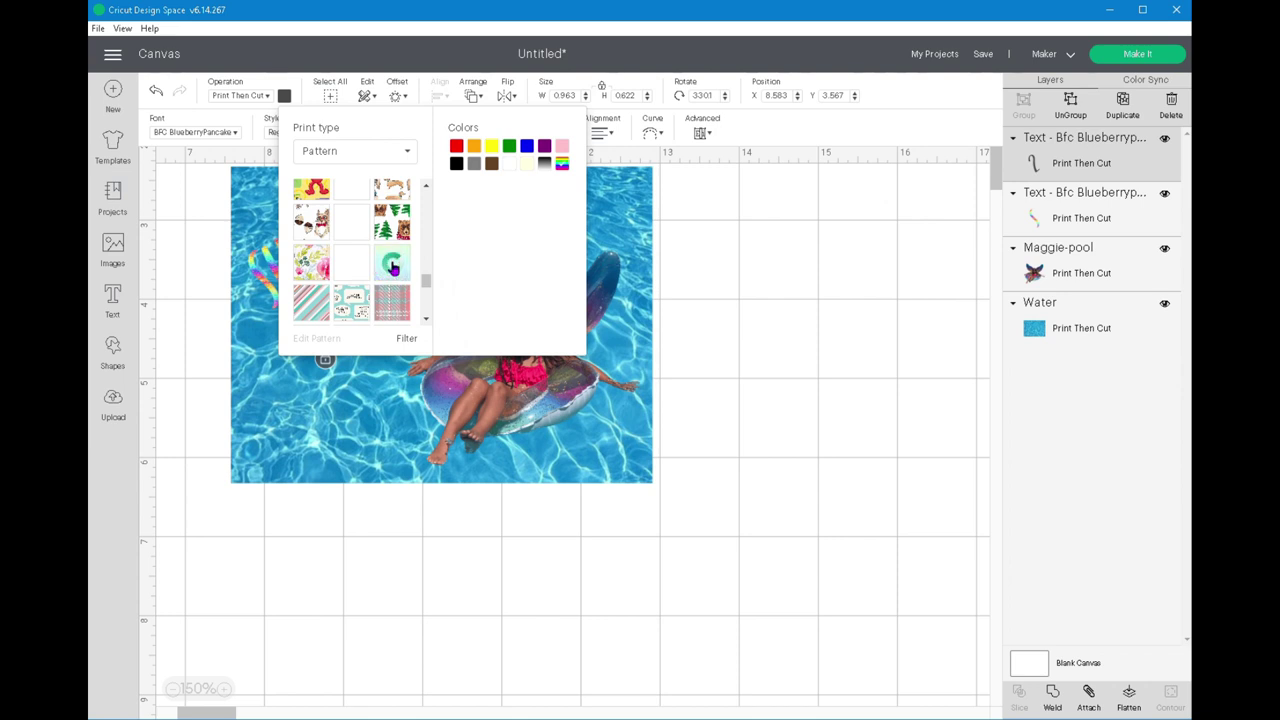
{"action": "left_click", "coordinate": [393, 264]}
{"action": "left_click", "coordinate": [297, 564]}
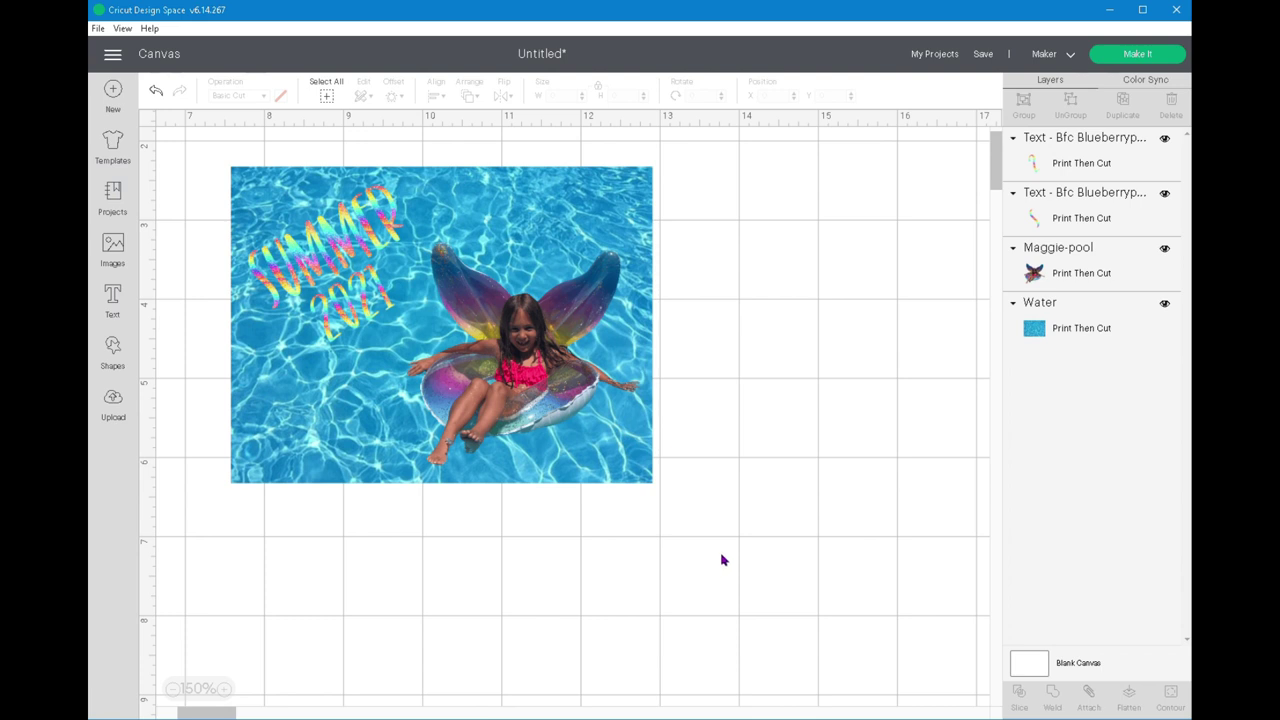
{"action": "left_click_drag", "start_coordinate": [721, 551], "coordinate": [222, 160]}
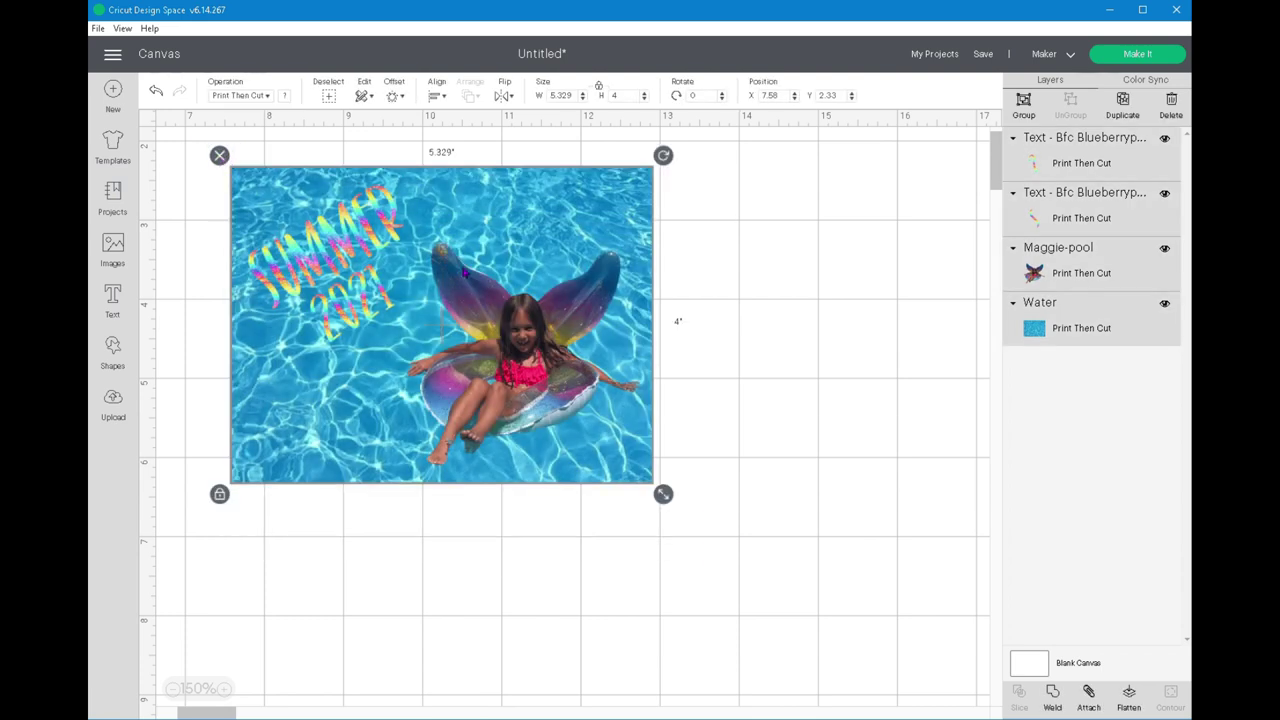
{"action": "left_click", "coordinate": [1128, 697]}
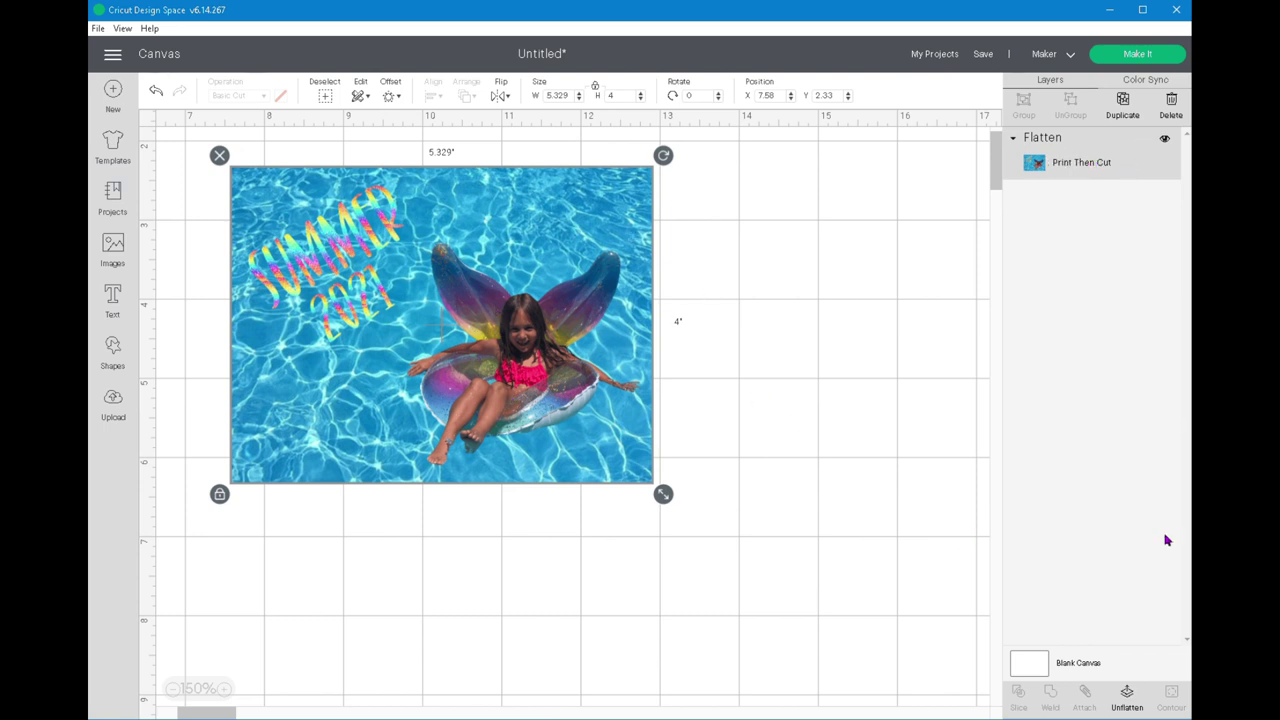
{"action": "left_click", "coordinate": [1127, 692]}
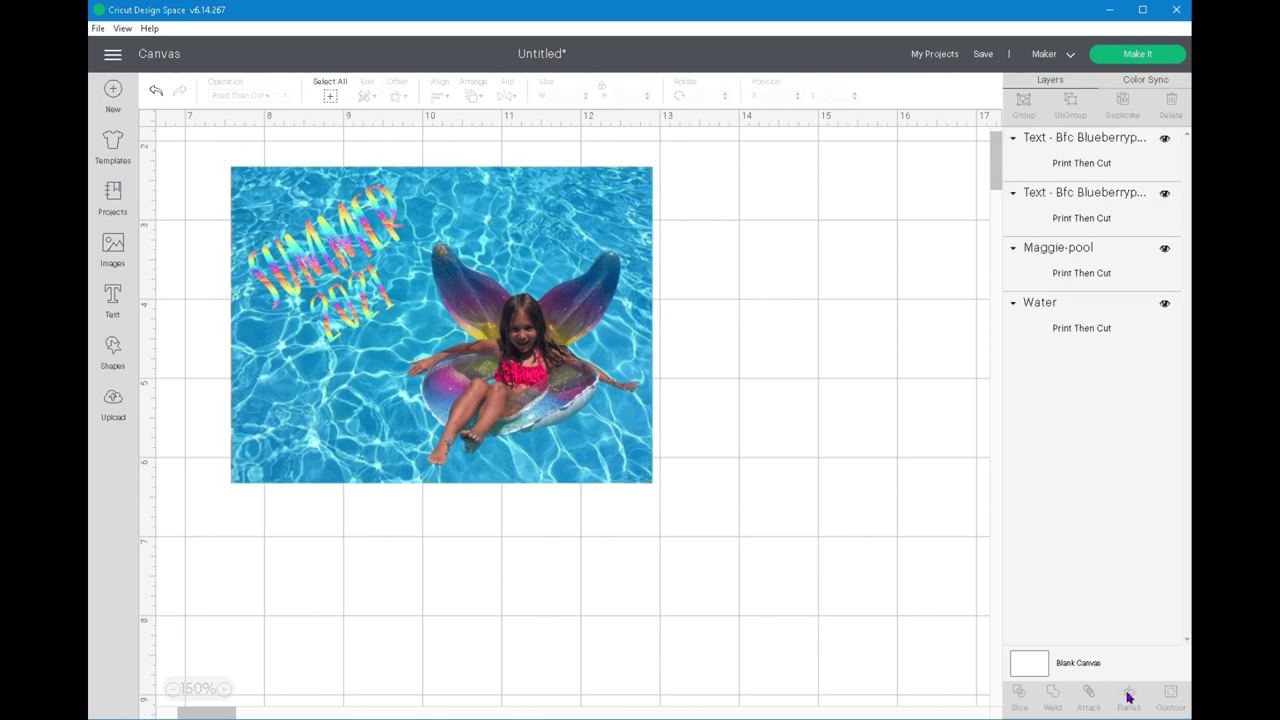
Select the SUMMER and 2021 text layers and attach them together
{"action": "left_click", "coordinate": [344, 246]}
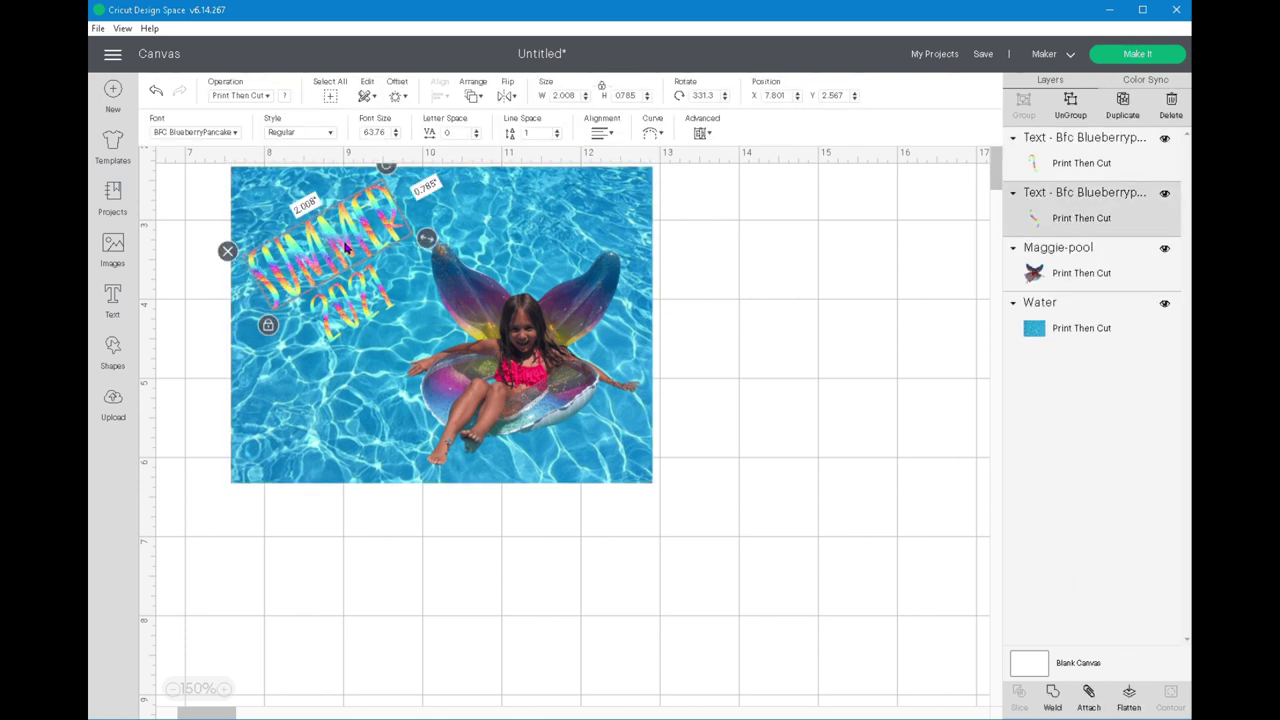
{"action": "left_click", "coordinate": [401, 99]}
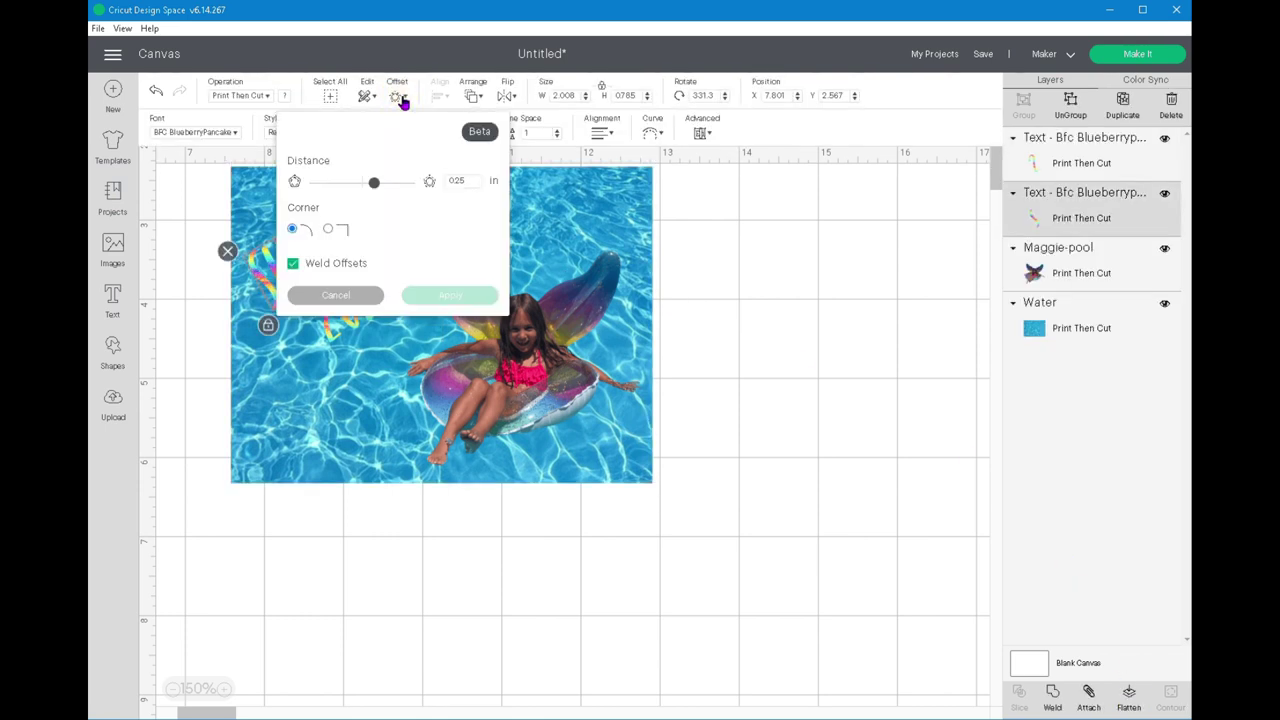
{"action": "left_click", "coordinate": [812, 358]}
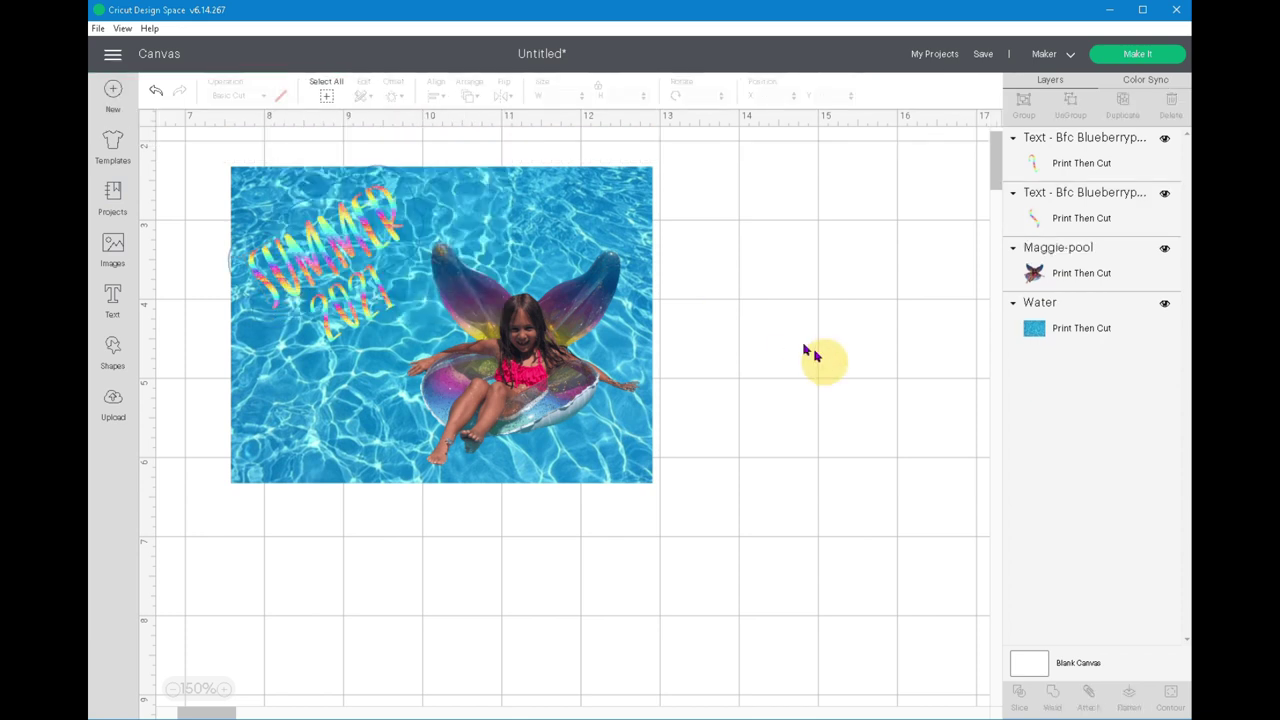
{"action": "left_click", "coordinate": [337, 241]}
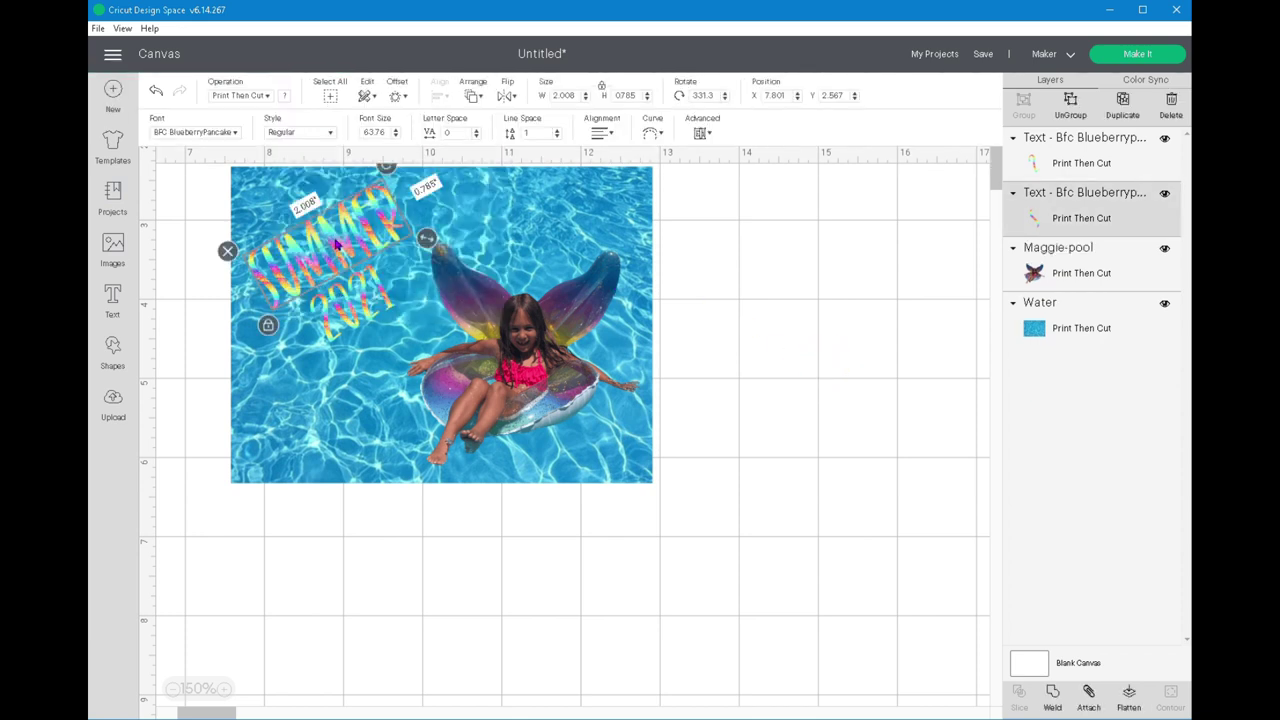
{"action": "left_click", "coordinate": [365, 293], "text": "shift"}
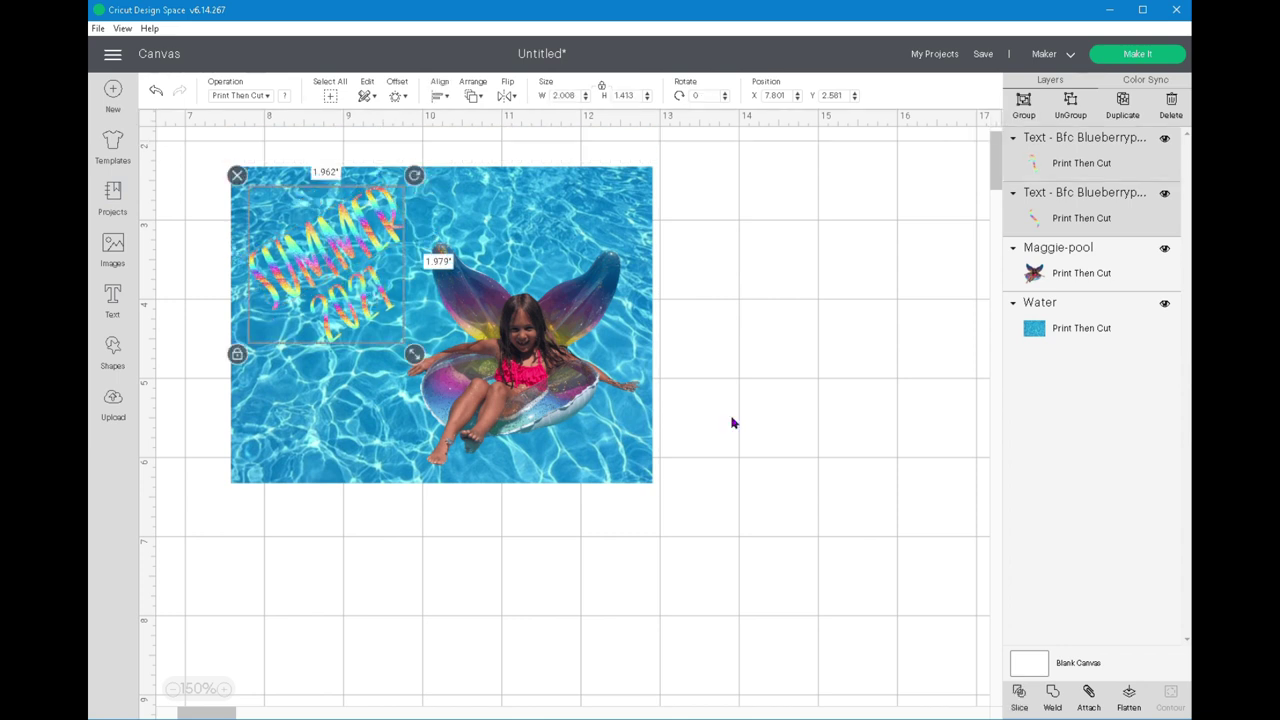
{"action": "left_click", "coordinate": [1089, 695]}
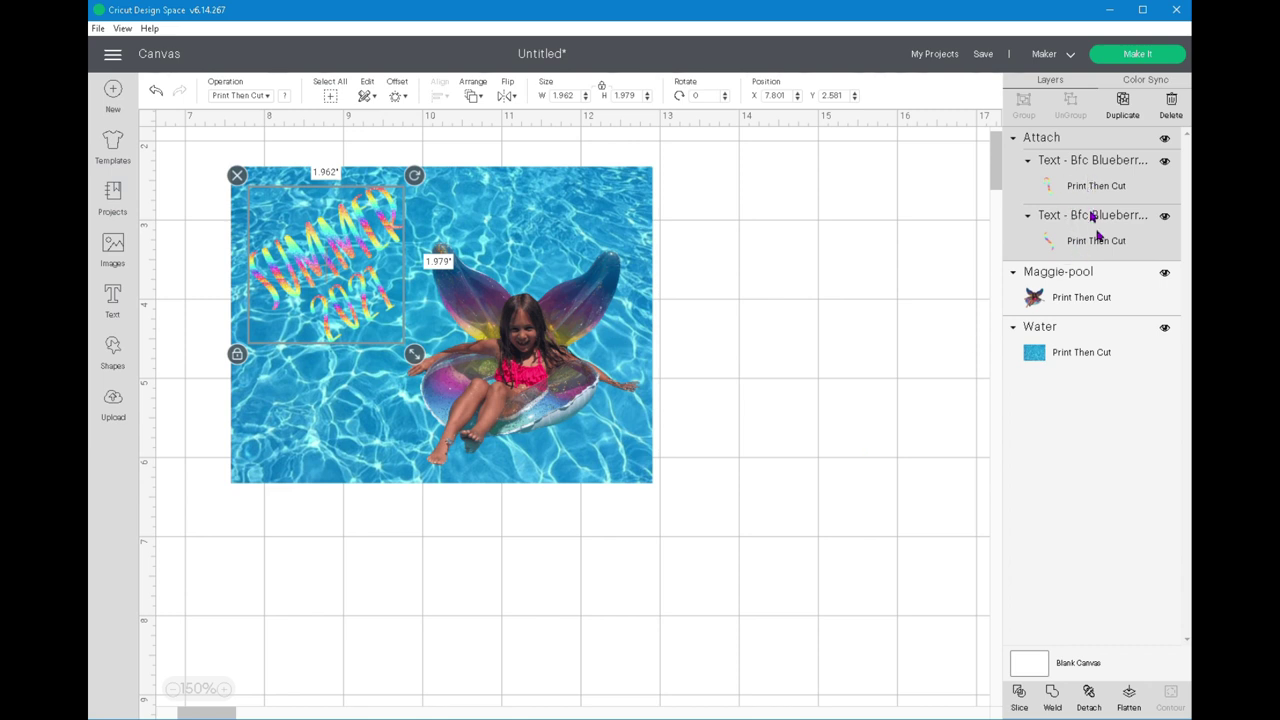
Apply an offset outline around the attached text with a slightly reduced distance
{"action": "left_click", "coordinate": [405, 97]}
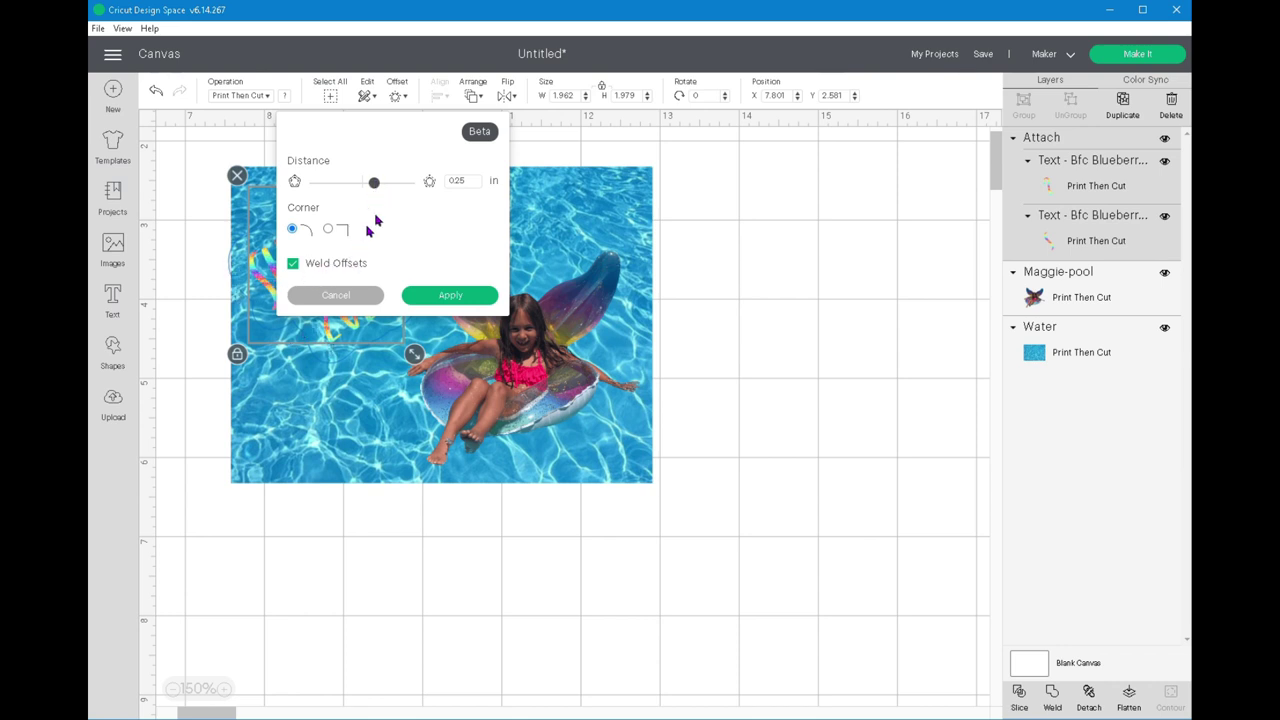
{"action": "left_click_drag", "start_coordinate": [375, 188], "coordinate": [367, 188]}
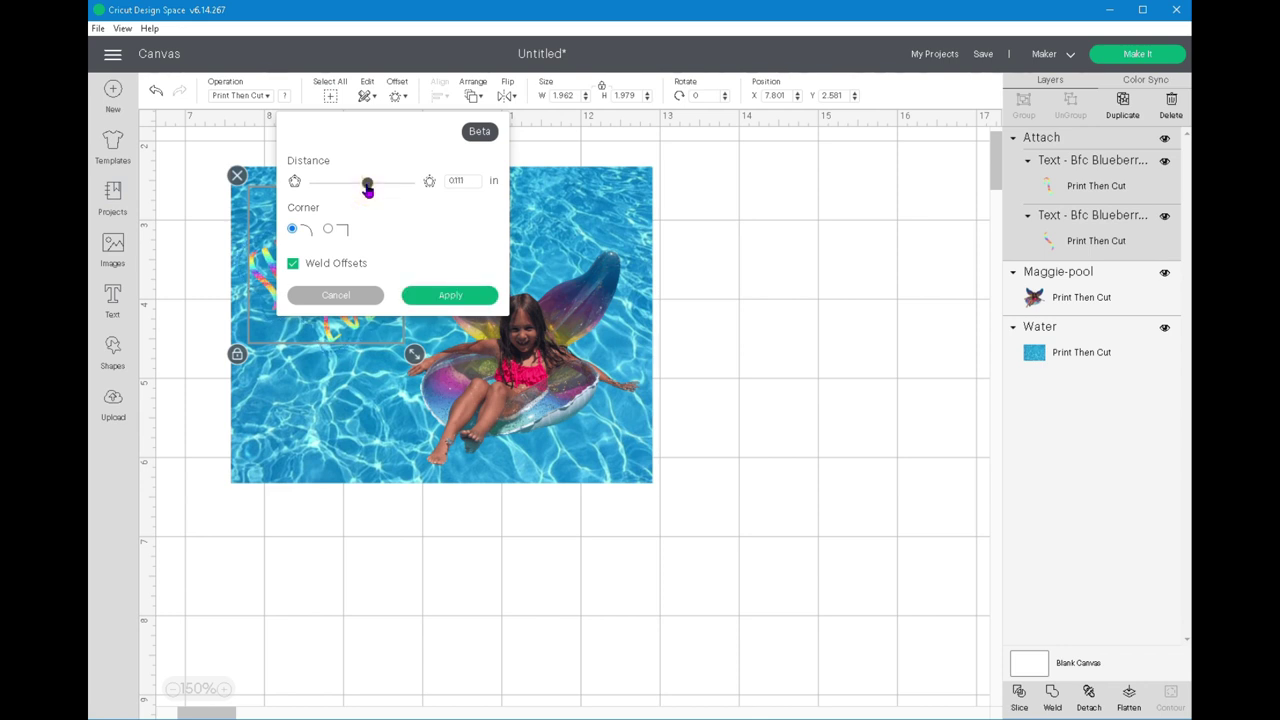
{"action": "left_click", "coordinate": [438, 294]}
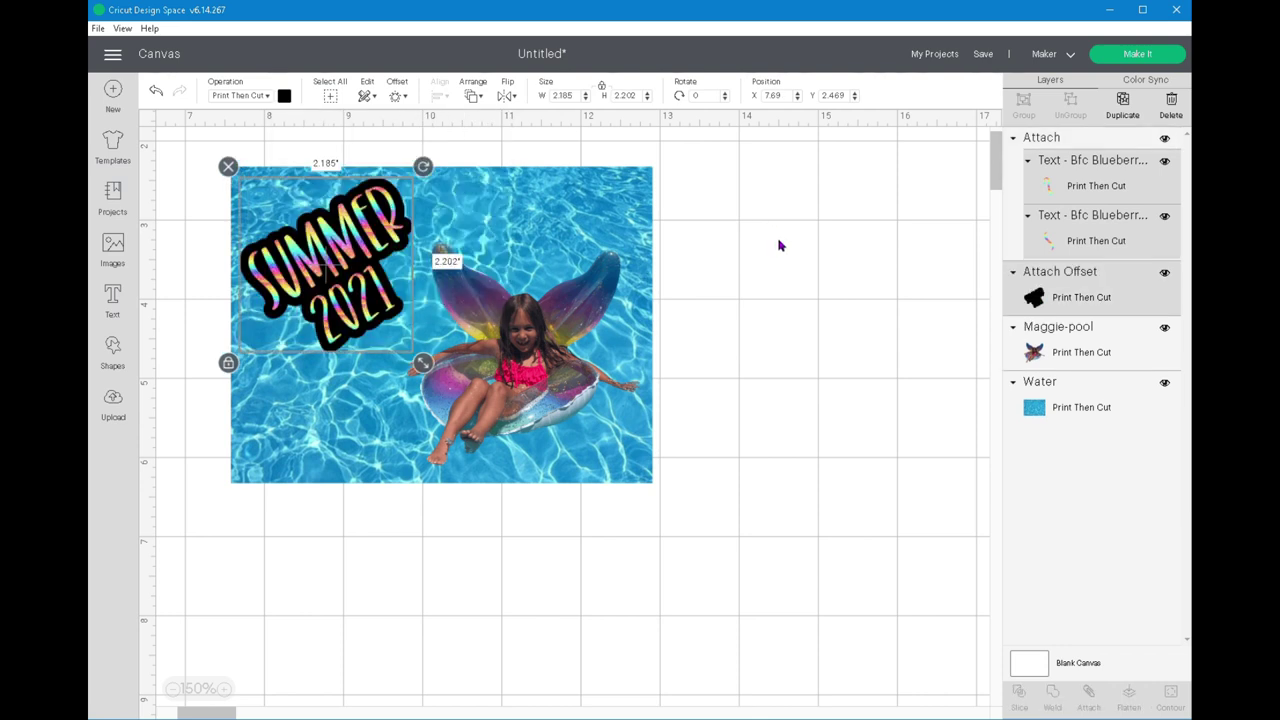
Change the Attach Offset layer's colour from black to white
{"action": "left_click", "coordinate": [1047, 296]}
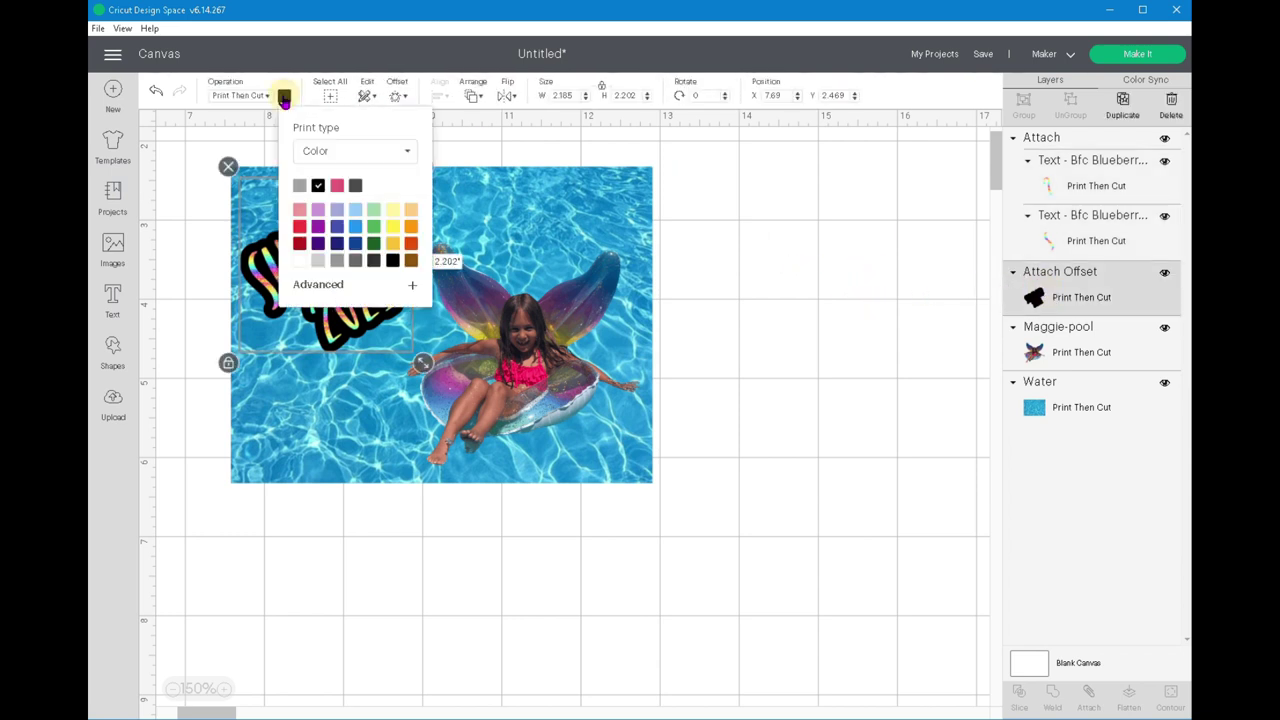
{"action": "left_click", "coordinate": [298, 261]}
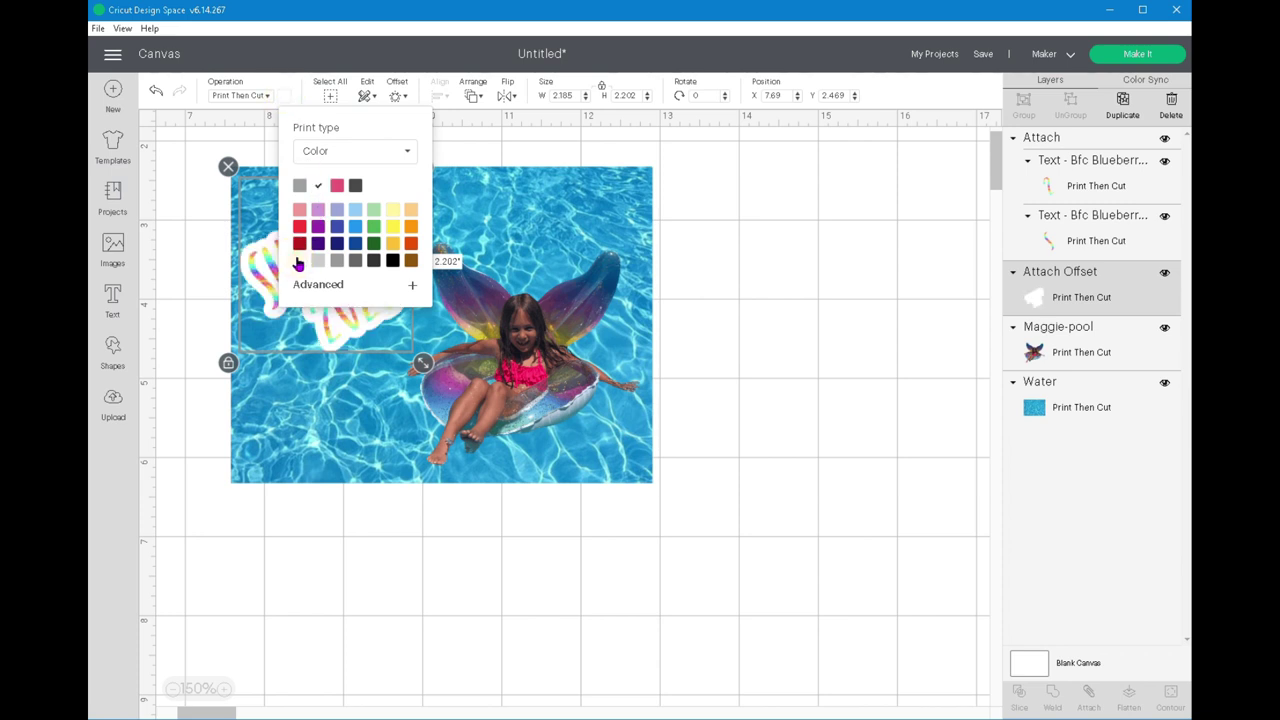
{"action": "left_click", "coordinate": [775, 349]}
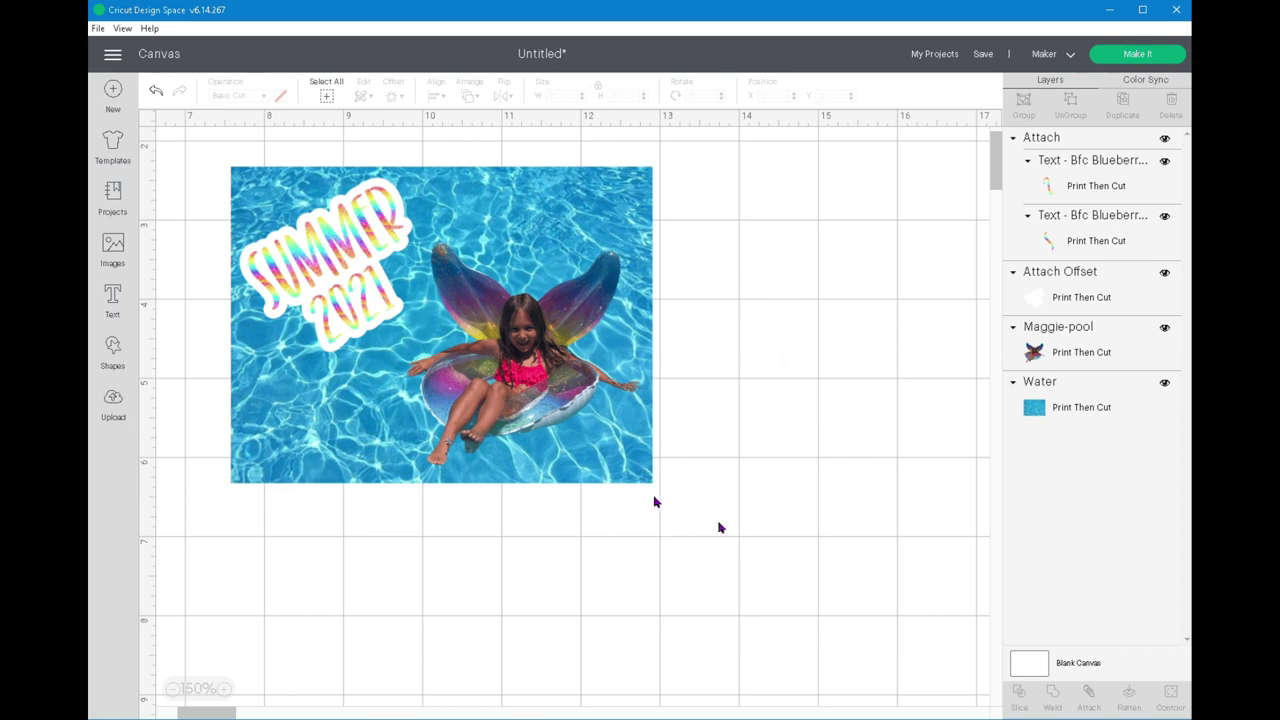
Select the photo, text and offset layers together and flatten them into one image
{"action": "left_click_drag", "start_coordinate": [721, 523], "coordinate": [216, 155]}
{"action": "left_click", "coordinate": [1128, 692]}
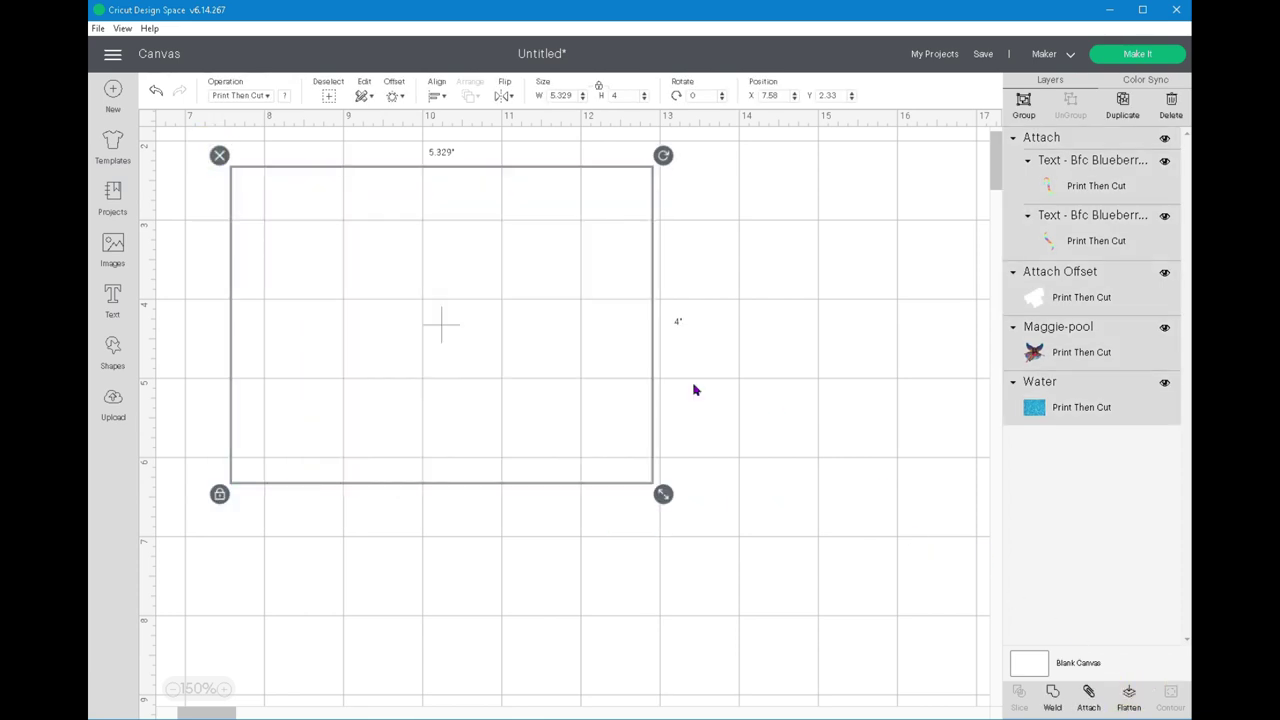
{"action": "left_click", "coordinate": [752, 421]}
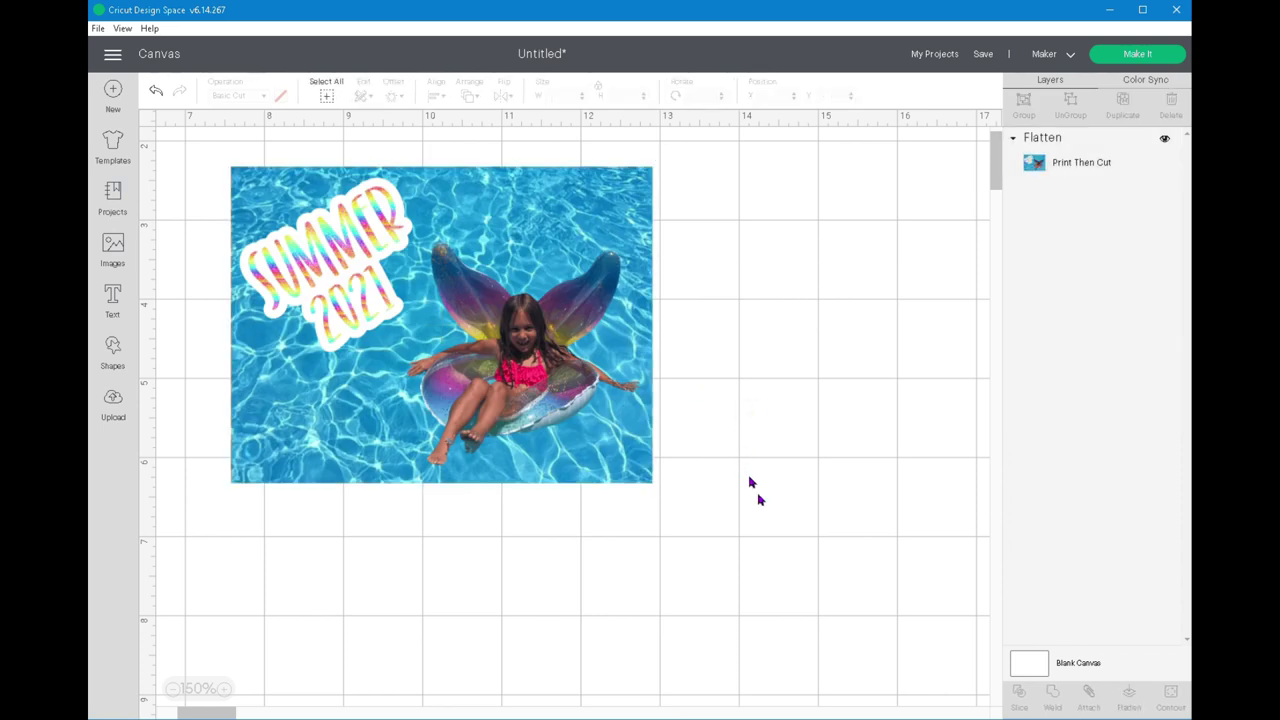